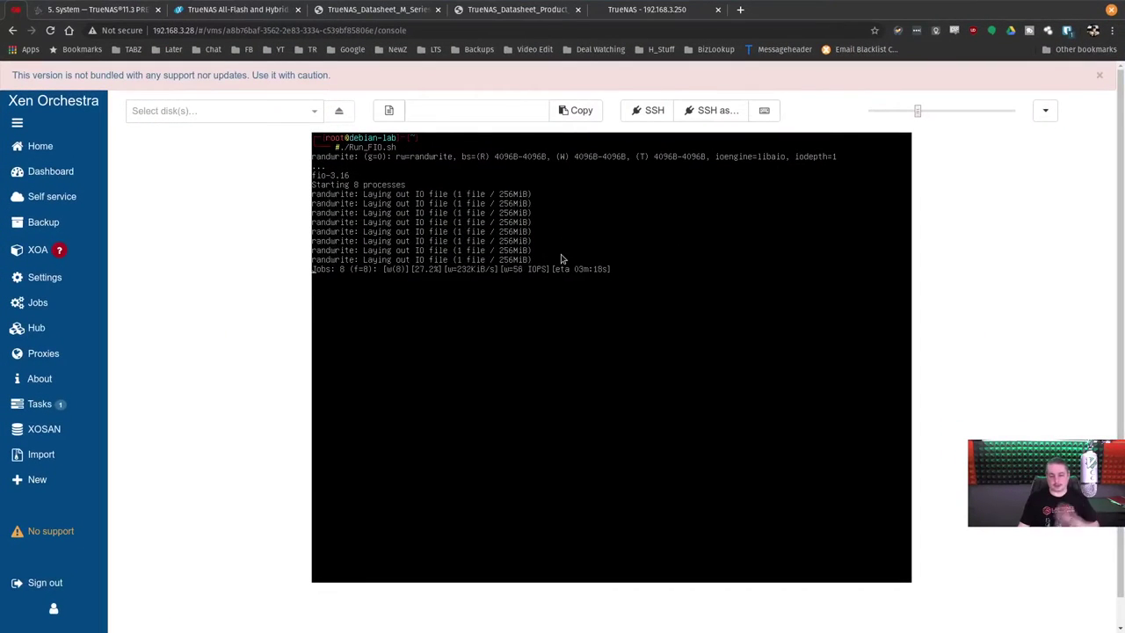
Glance at the TrueNAS M-Series datasheet tab, then return to the TrueNAS dashboard tab.
click(642, 7)
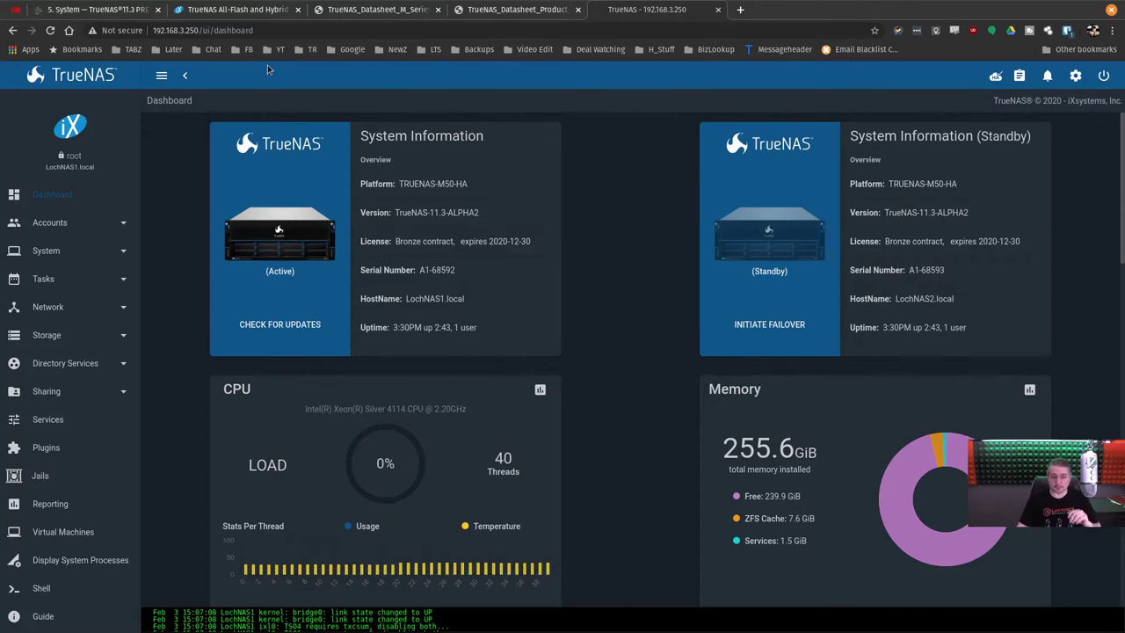
click(88, 9)
click(545, 9)
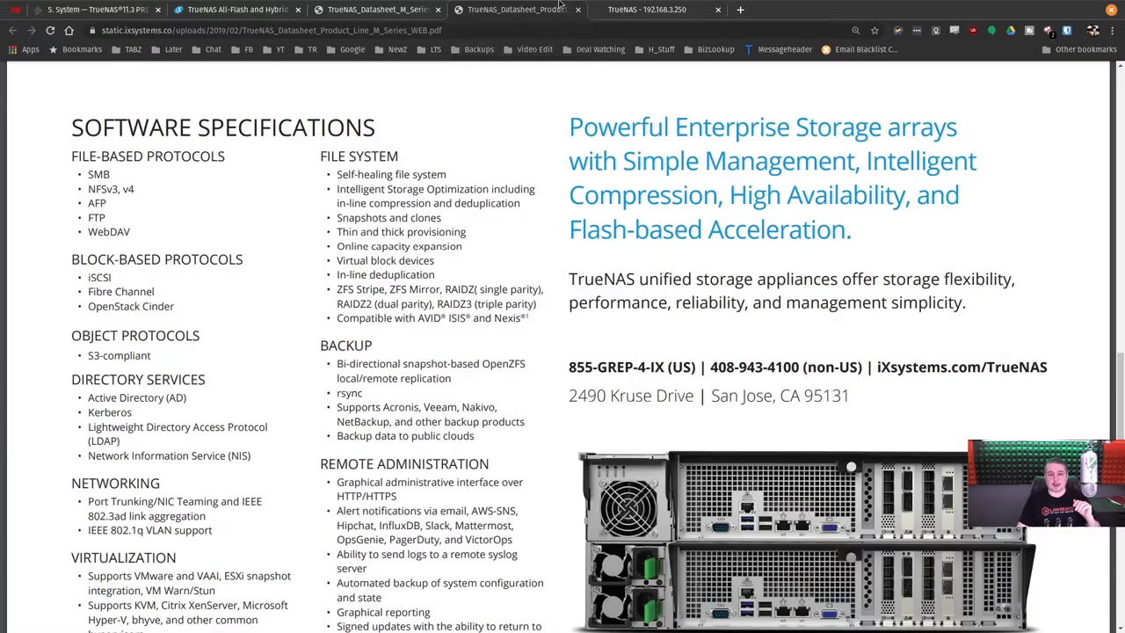
click(637, 9)
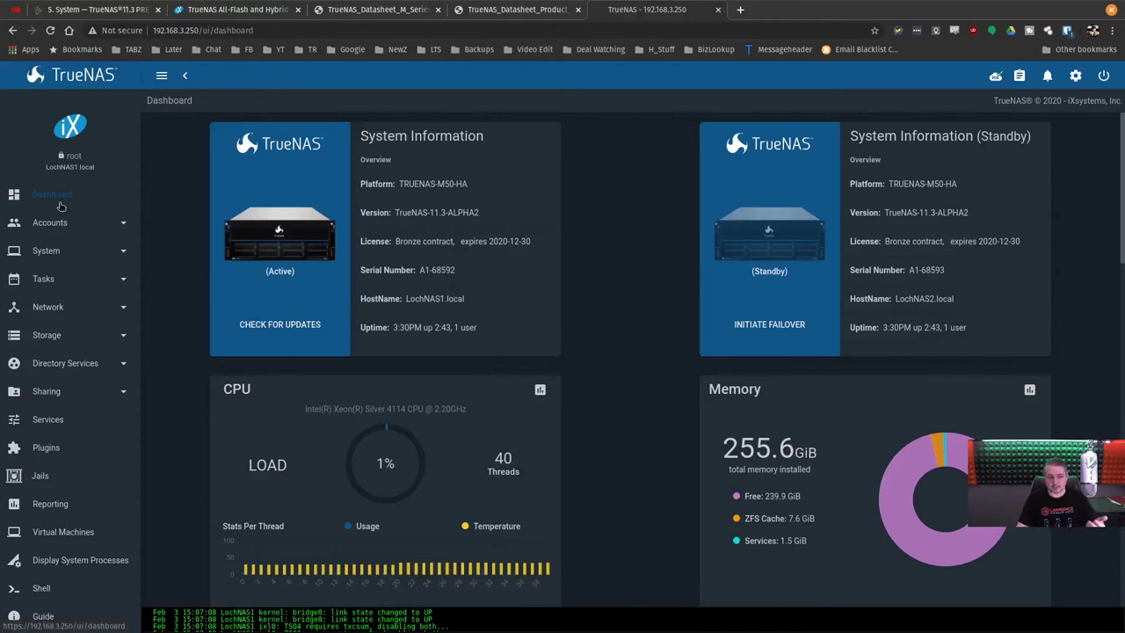
Browse the Groups and Users lists under Accounts.
click(78, 226)
click(77, 256)
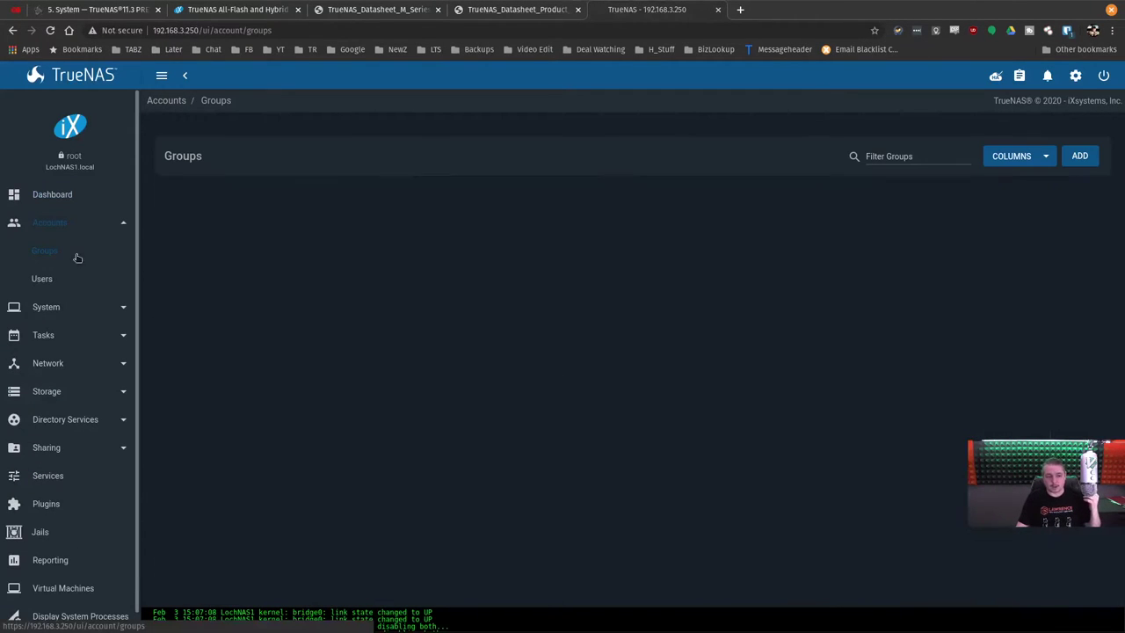
click(68, 278)
View the Support license information, then open System > Failover settings.
click(72, 309)
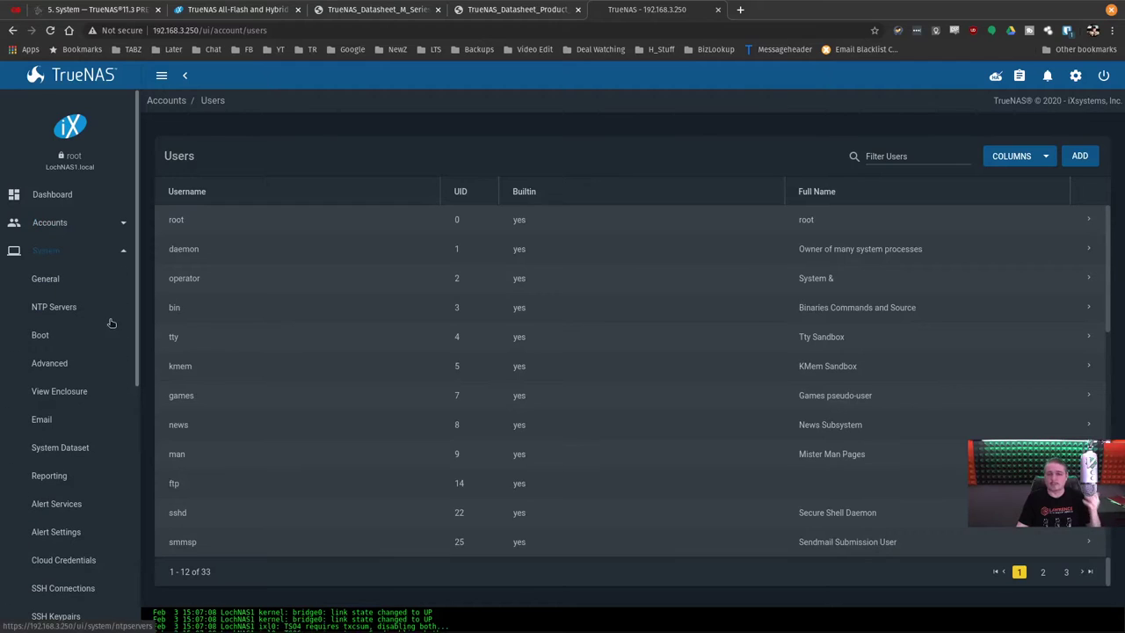
scroll(83, 317, down, 1)
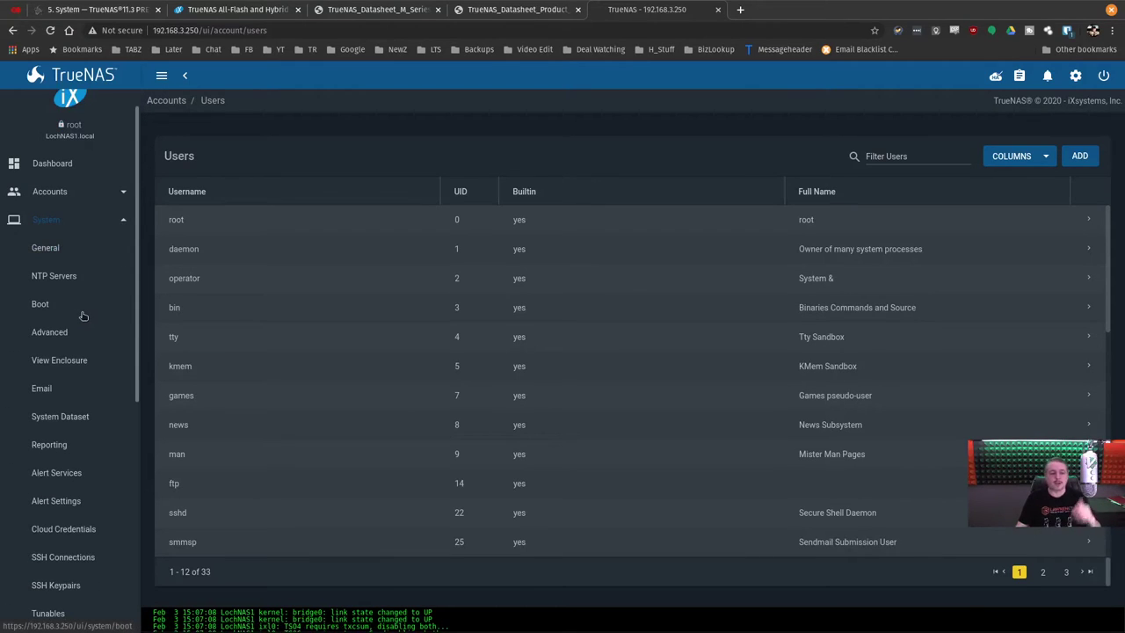
scroll(84, 316, down, 3)
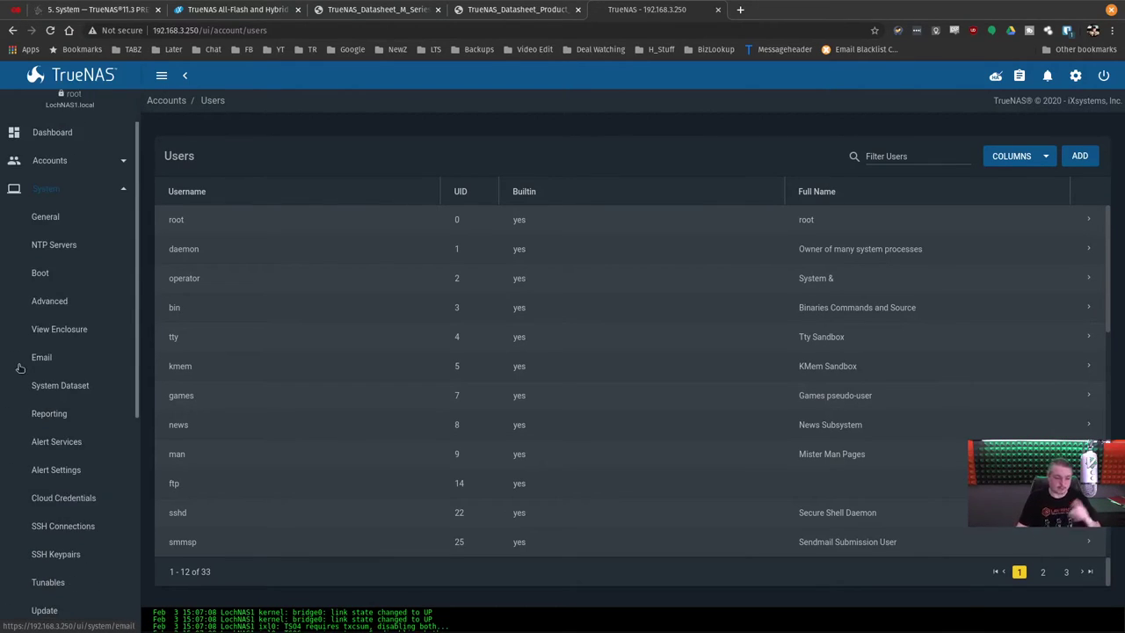
scroll(72, 551, down, 4)
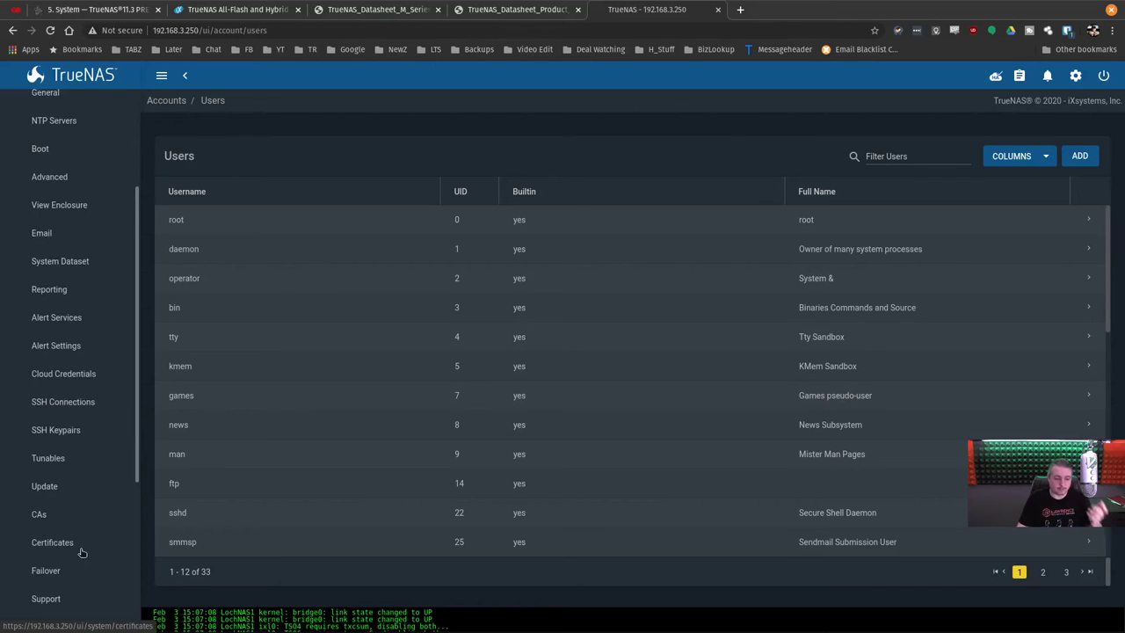
click(49, 536)
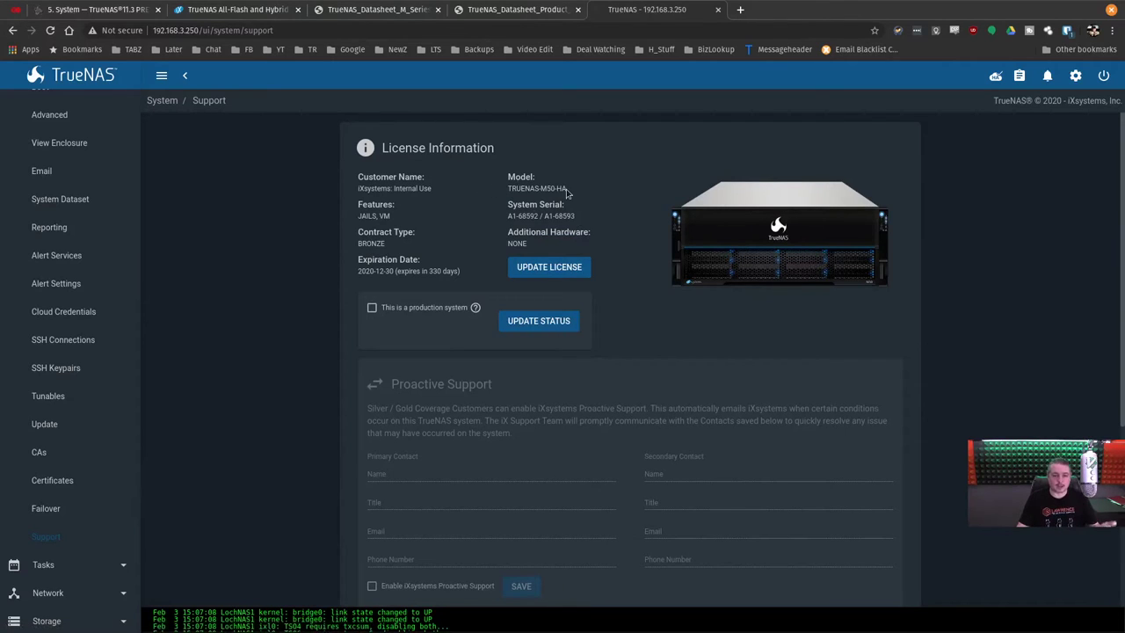
click(61, 507)
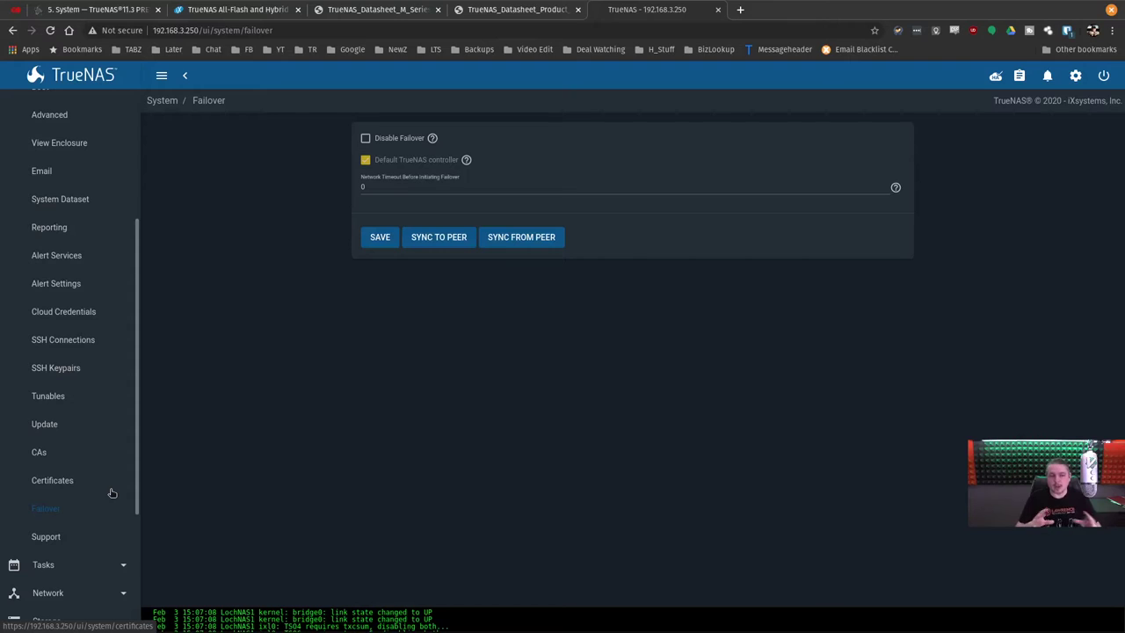
scroll(111, 493, up, 2)
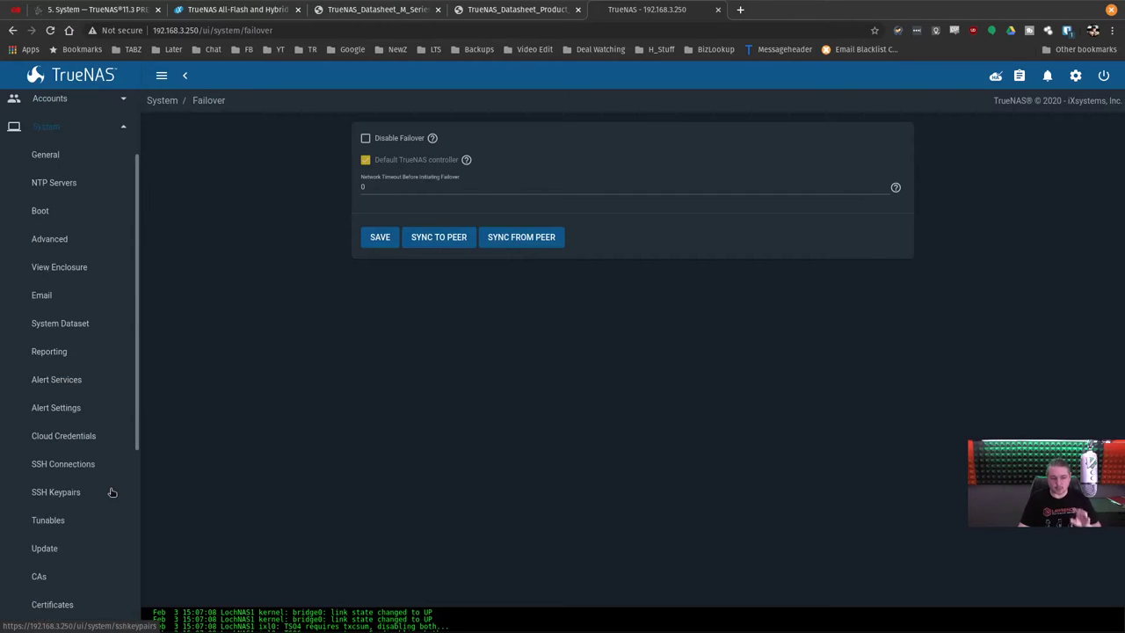
scroll(112, 493, up, 2)
click(44, 250)
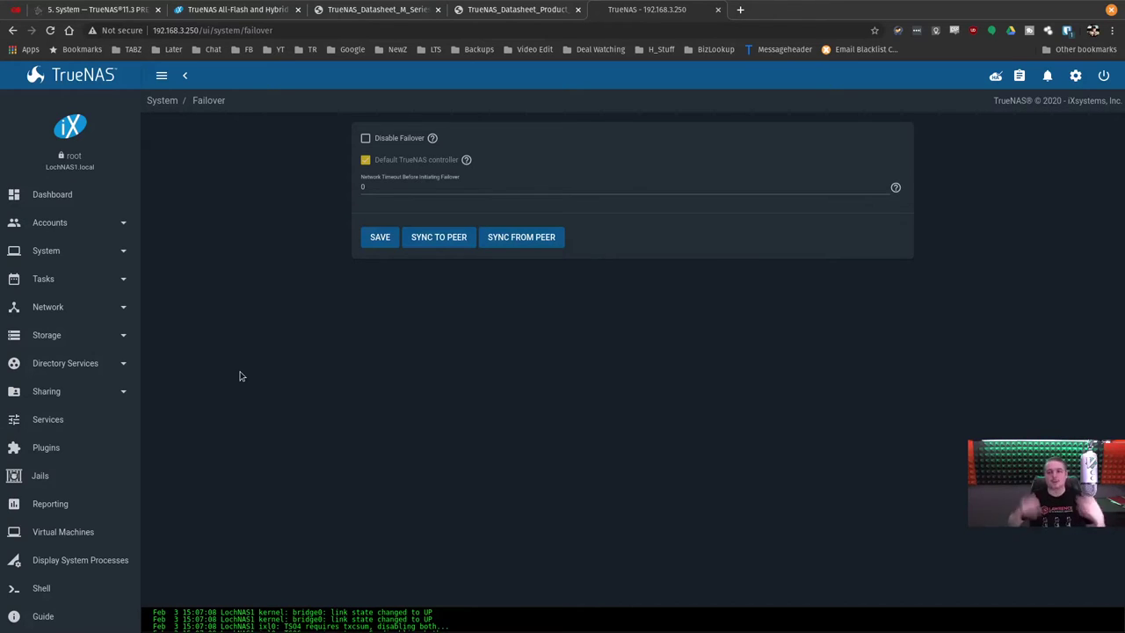
click(78, 223)
click(65, 314)
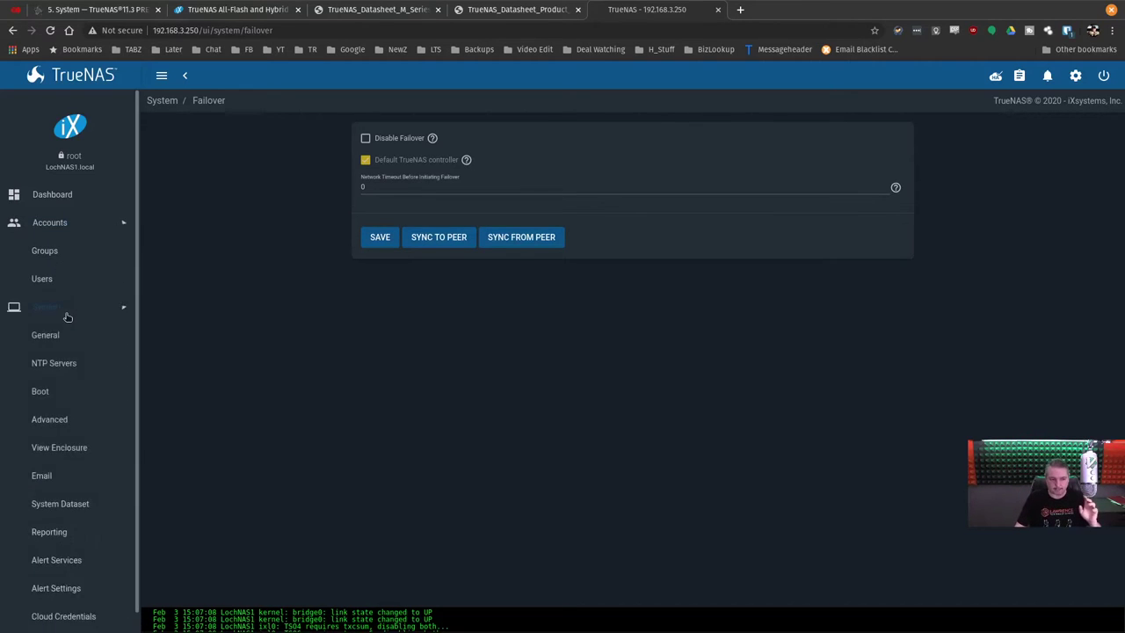
scroll(67, 320, down, 2)
scroll(68, 318, down, 1)
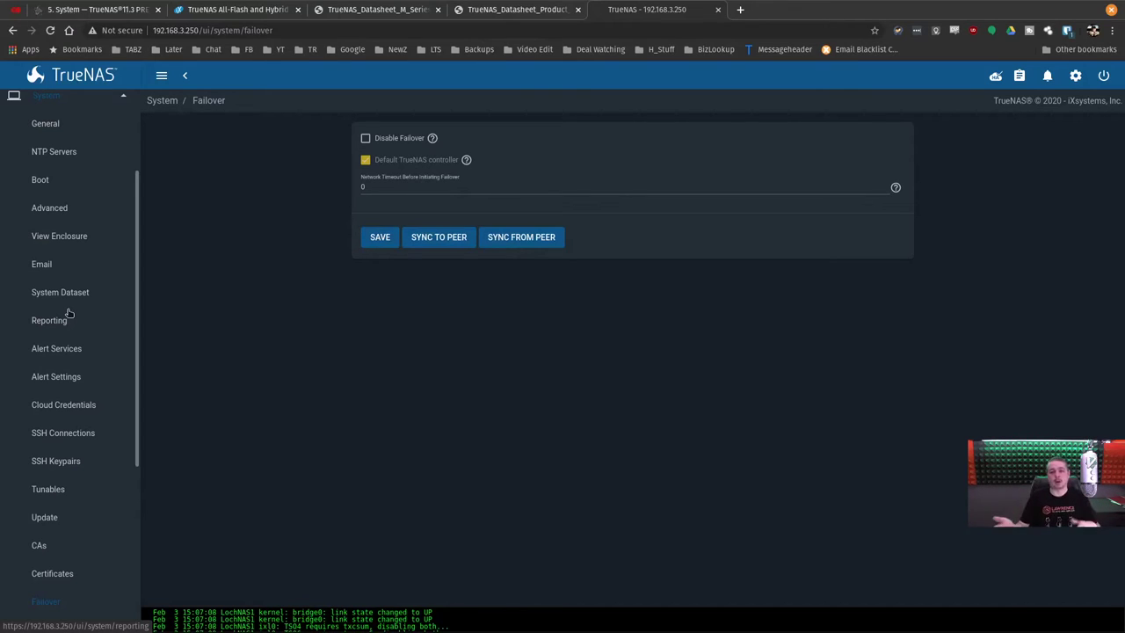
scroll(61, 299, up, 5)
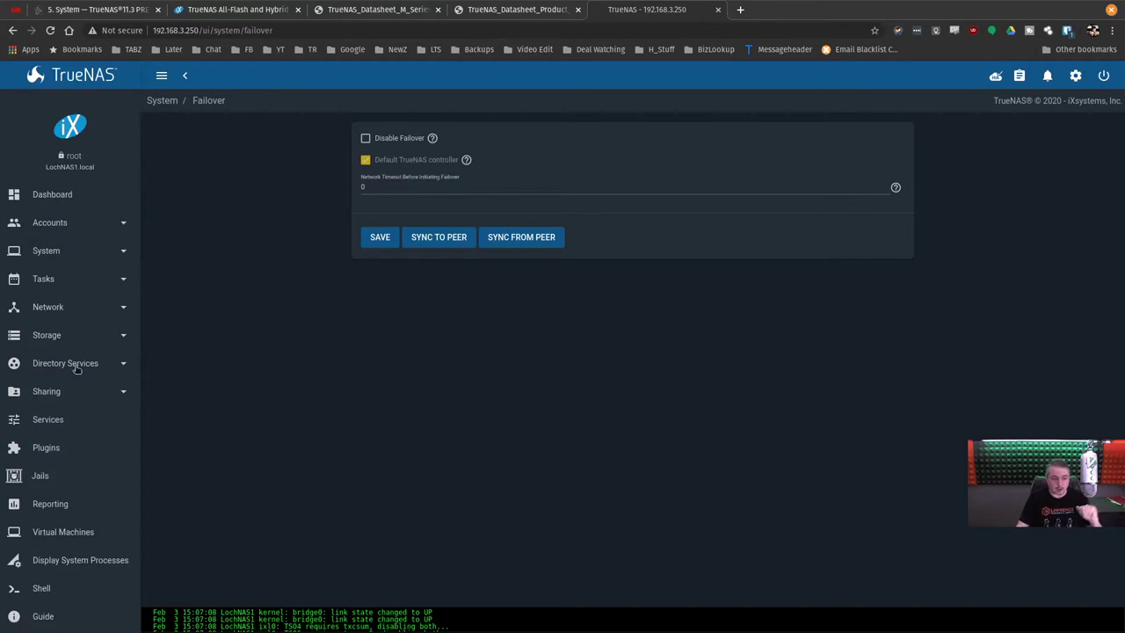
Review the Rsync, Periodic Snapshot and Replication task lists.
click(55, 279)
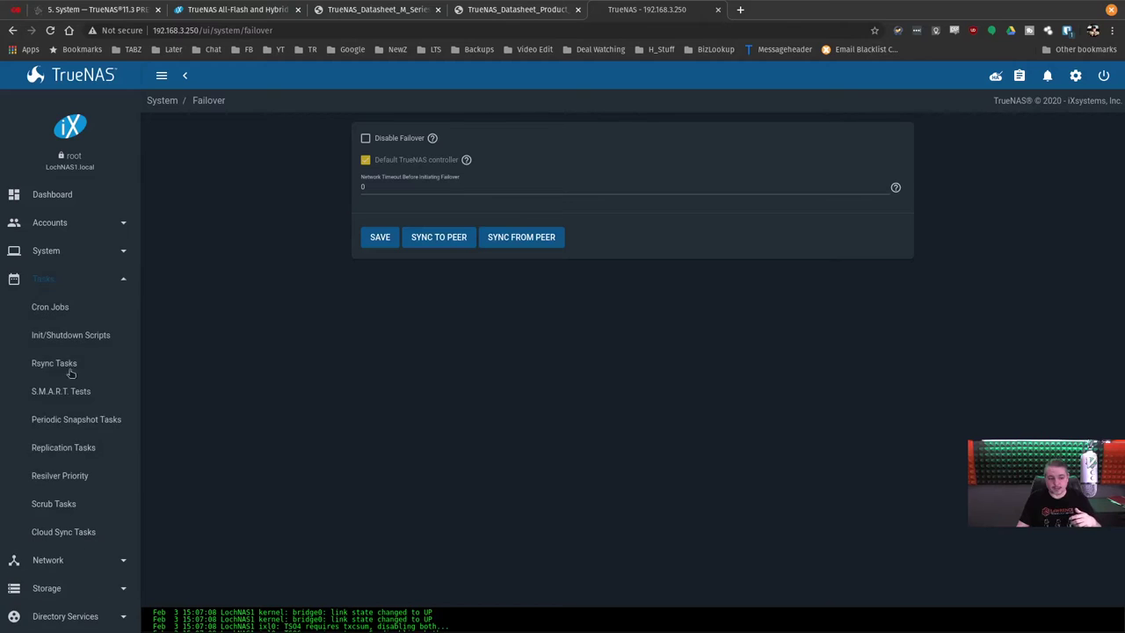
click(58, 364)
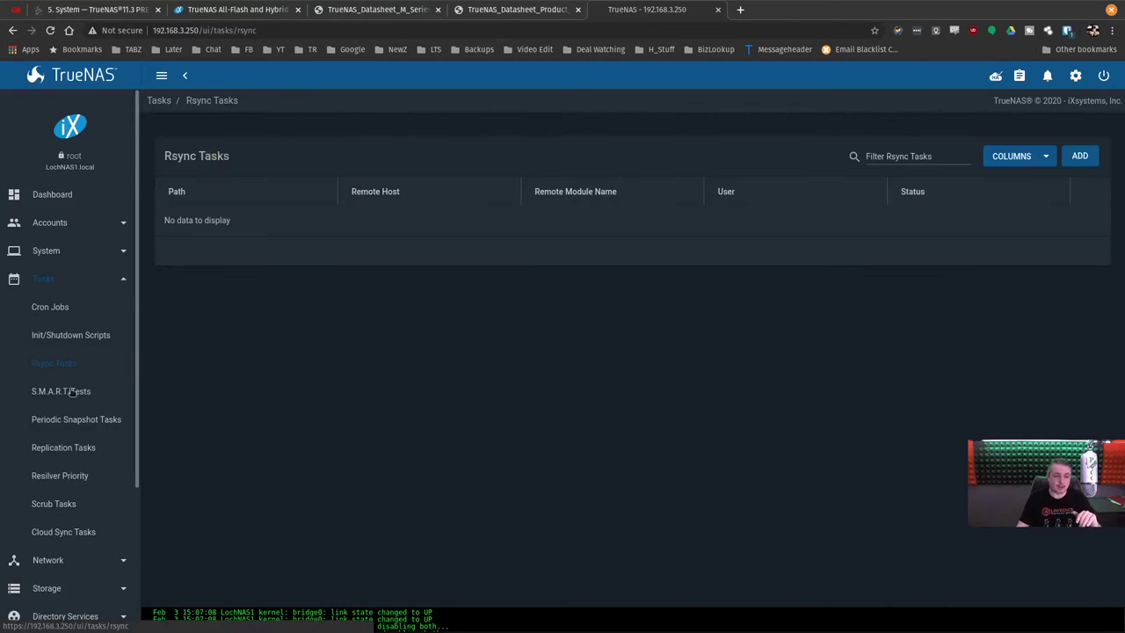
click(77, 420)
click(77, 449)
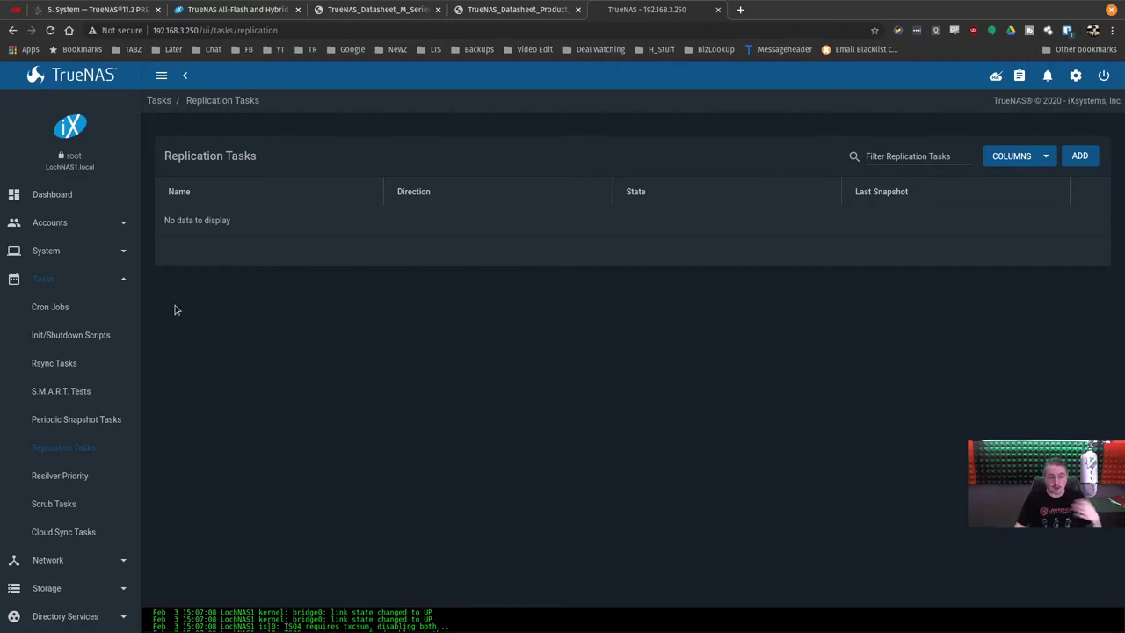
click(67, 286)
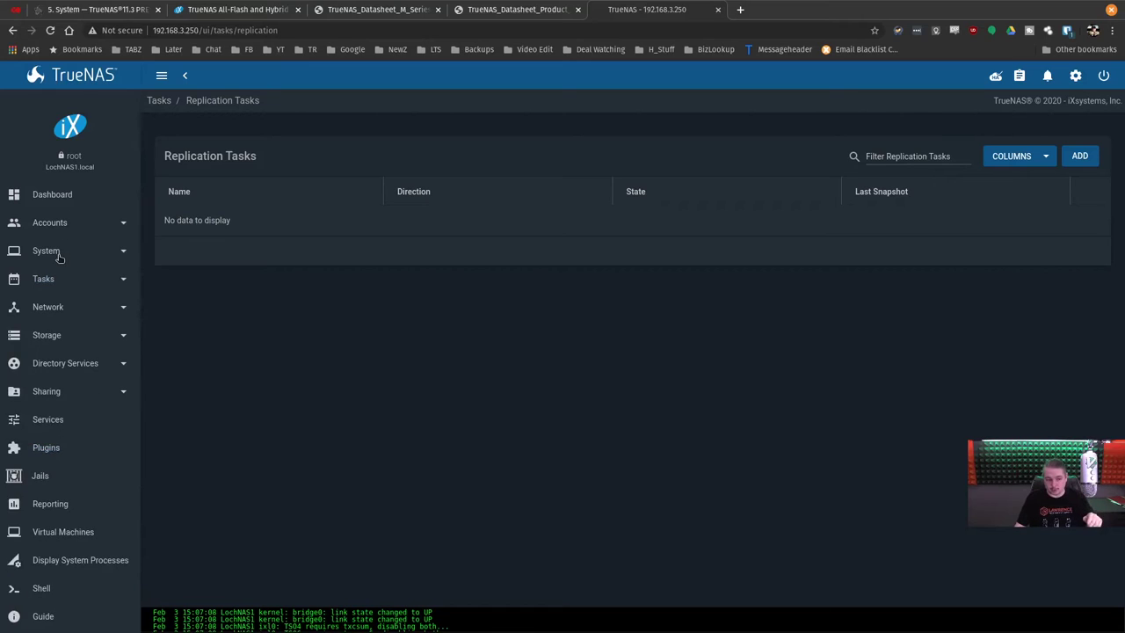
Check the System Dataset settings, then open System > View Enclosure.
click(58, 254)
scroll(63, 268, down, 1)
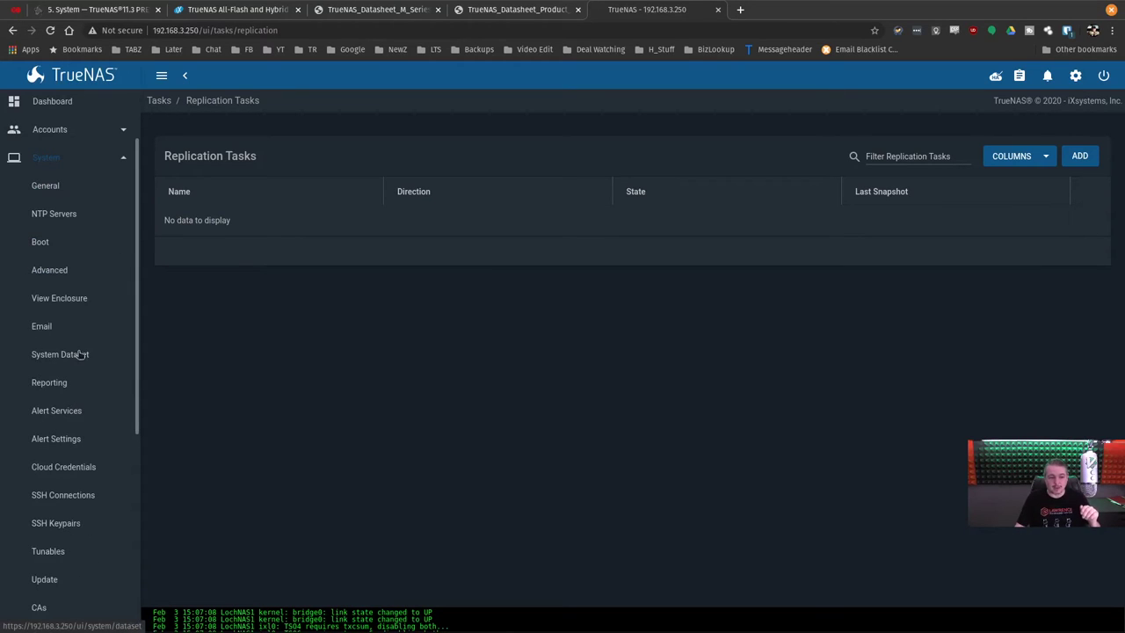
click(79, 354)
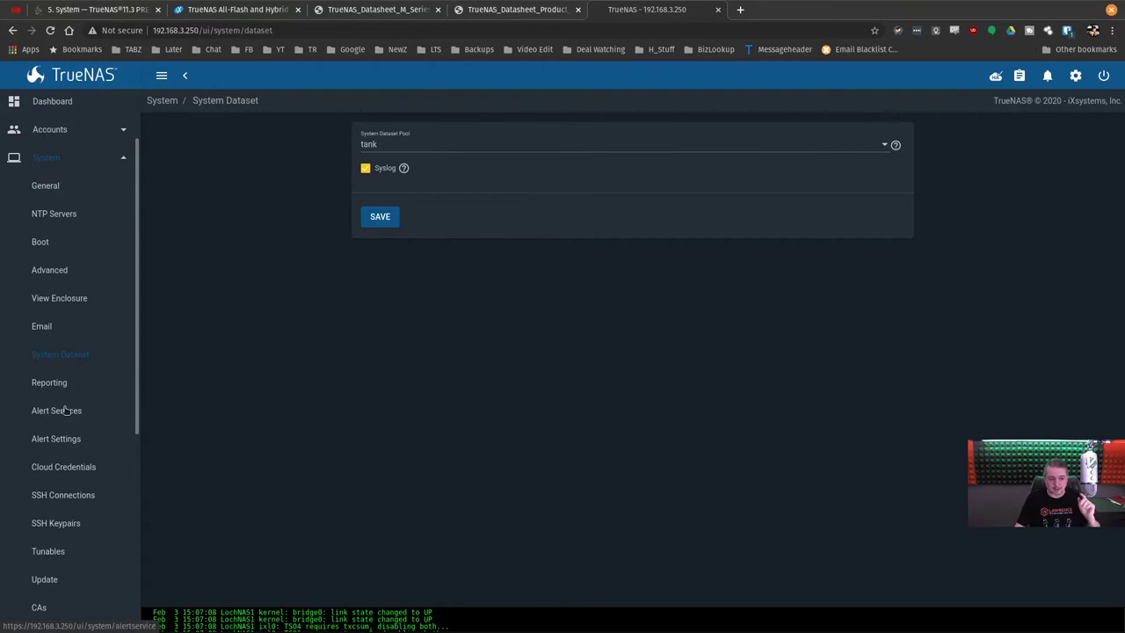
scroll(69, 435, down, 1)
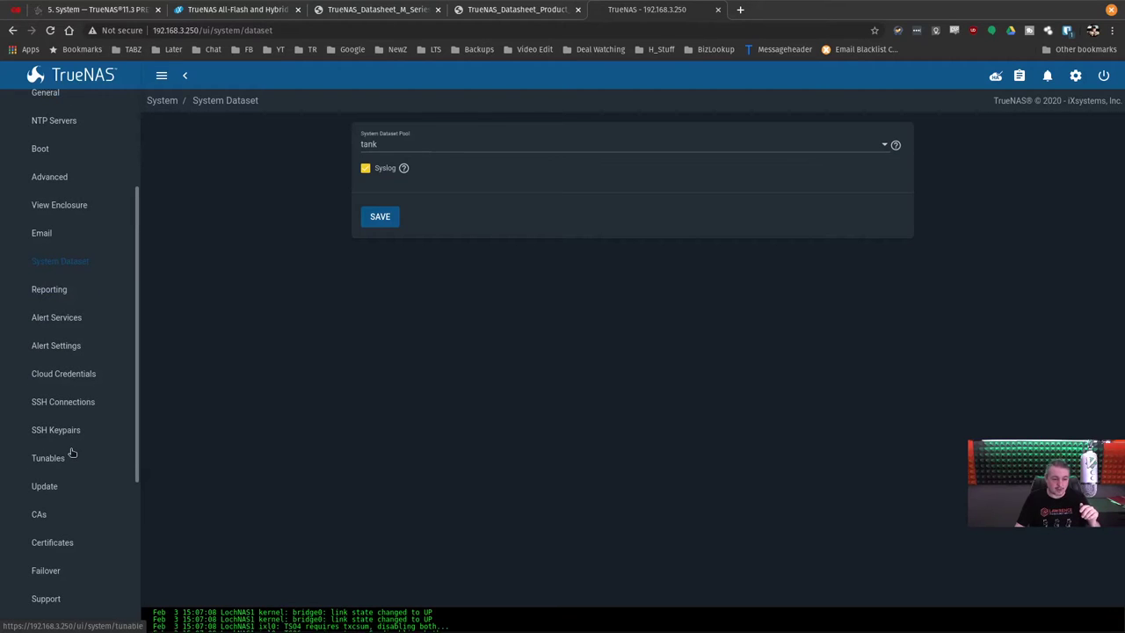
scroll(35, 440, up, 2)
click(66, 329)
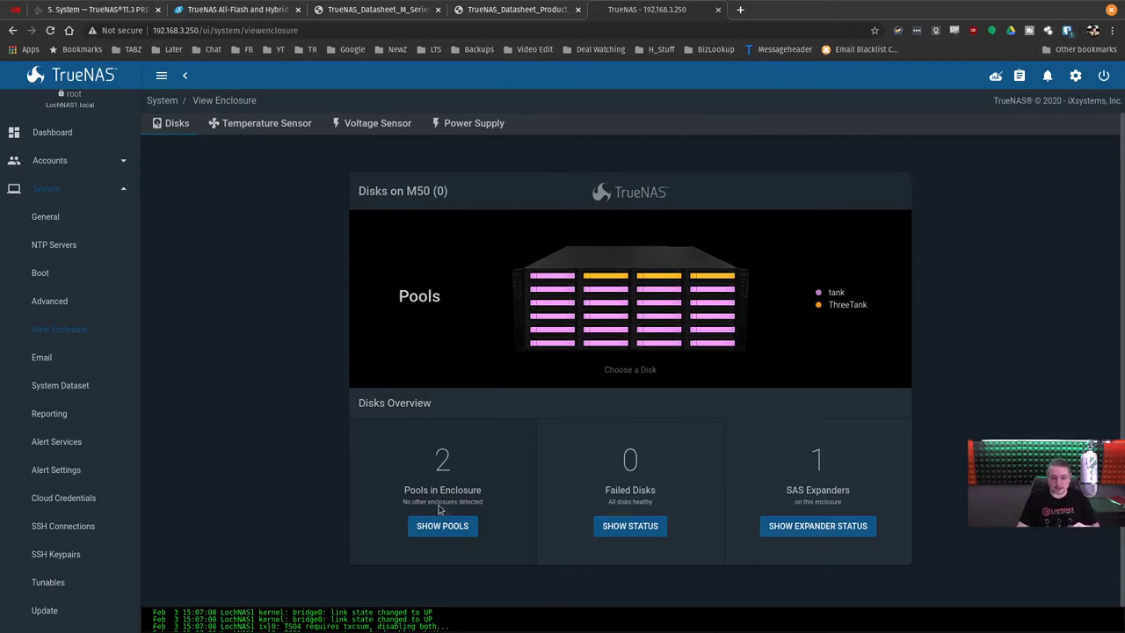
Inspect enclosure disks da13, da4, spare da16, da21 and da14.
click(606, 317)
click(560, 288)
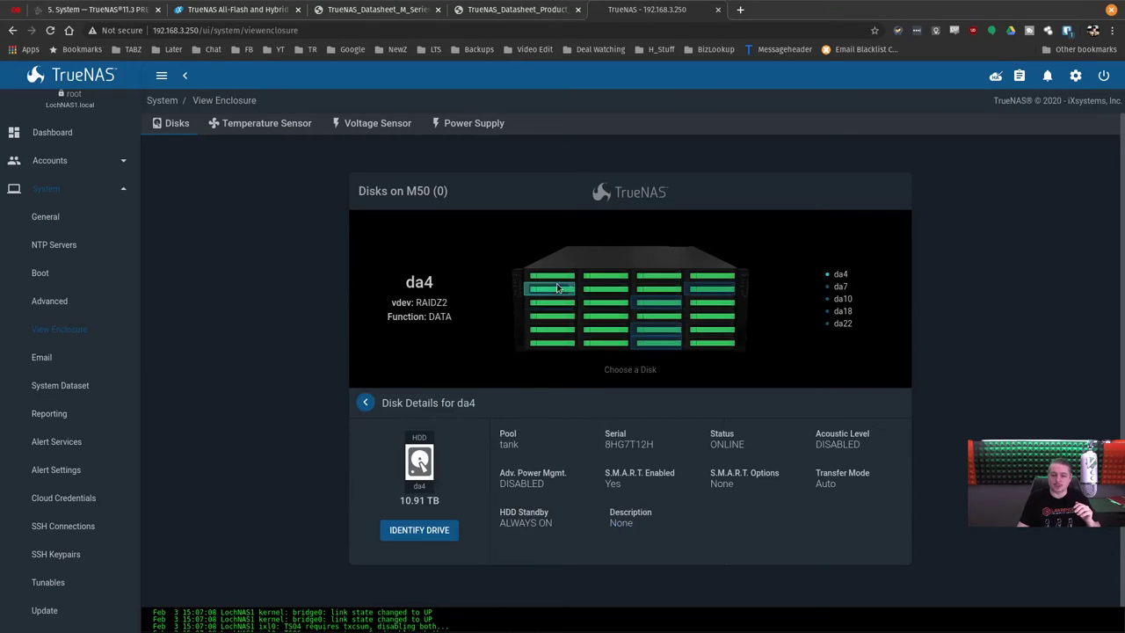
click(562, 328)
click(595, 343)
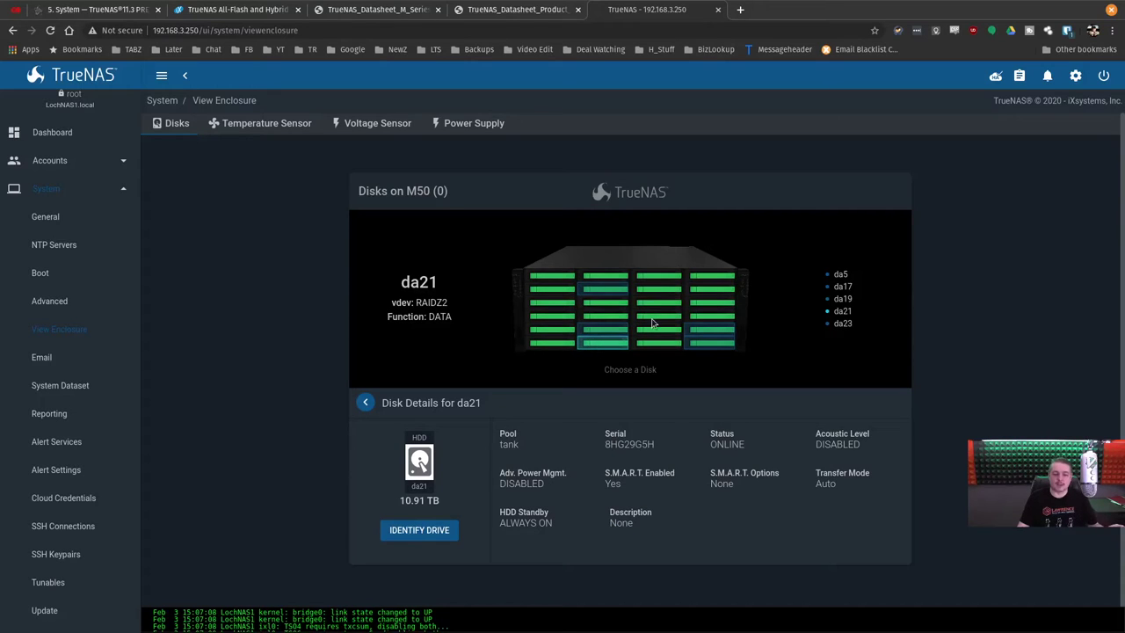
click(652, 317)
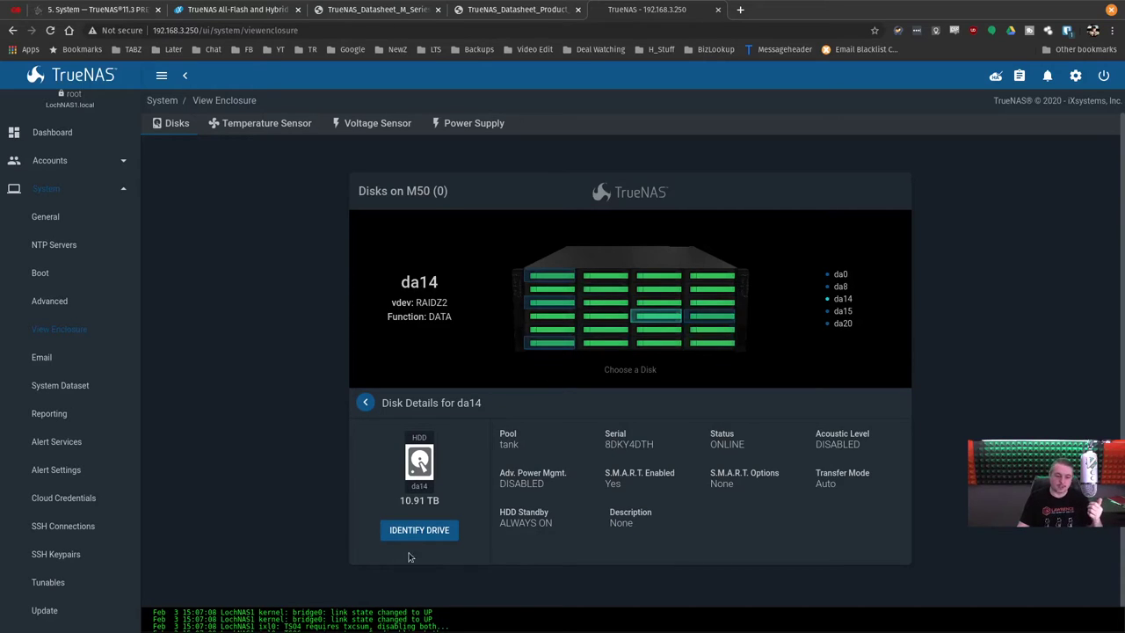
click(605, 344)
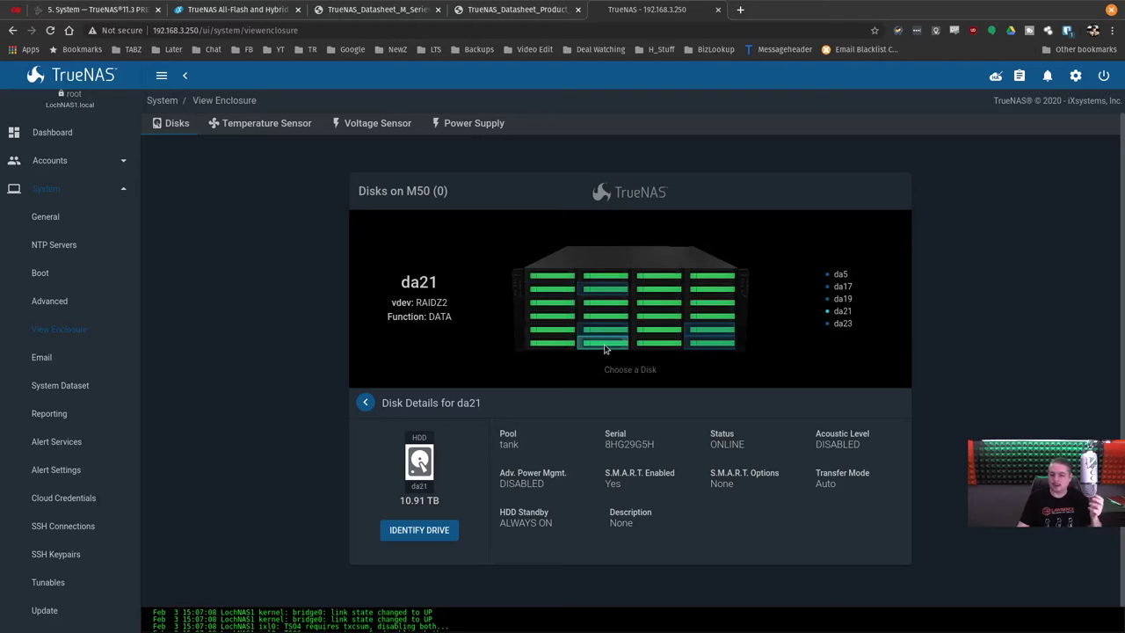
Inspect disks da6, da23, da15 and ThreeTank's da1, then expand Storage in the sidebar.
click(671, 292)
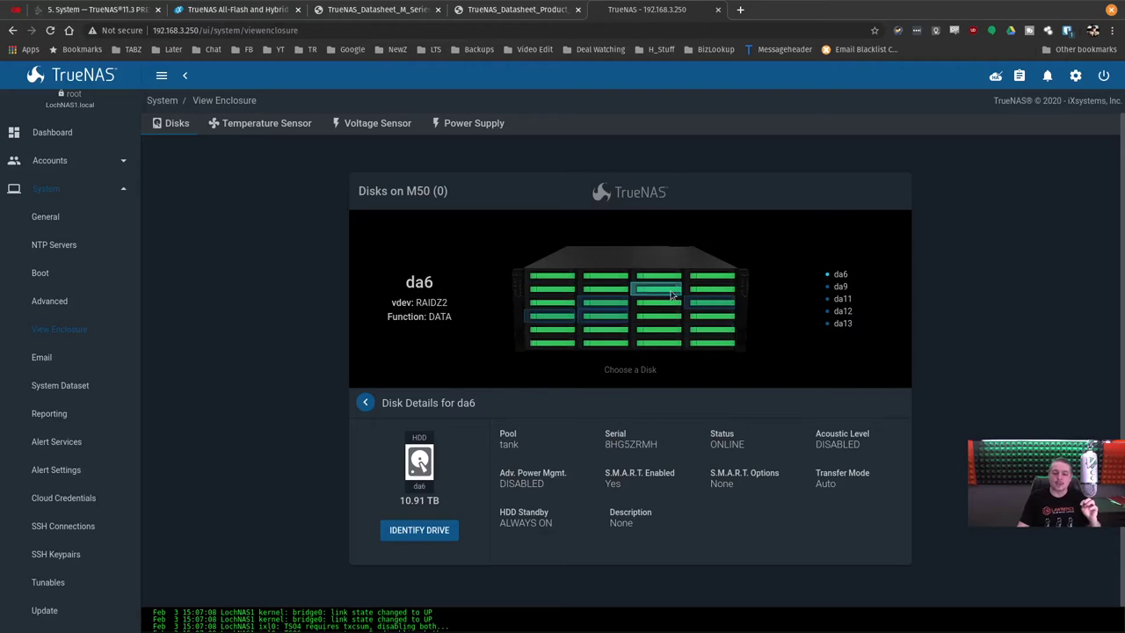
click(707, 341)
click(693, 314)
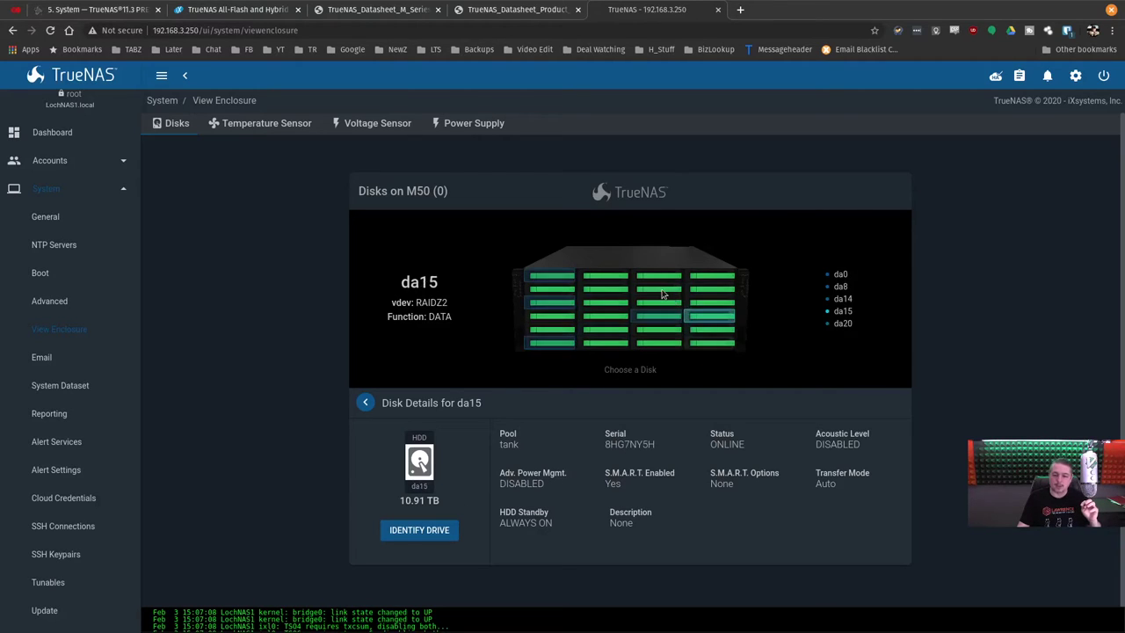
click(661, 291)
click(620, 278)
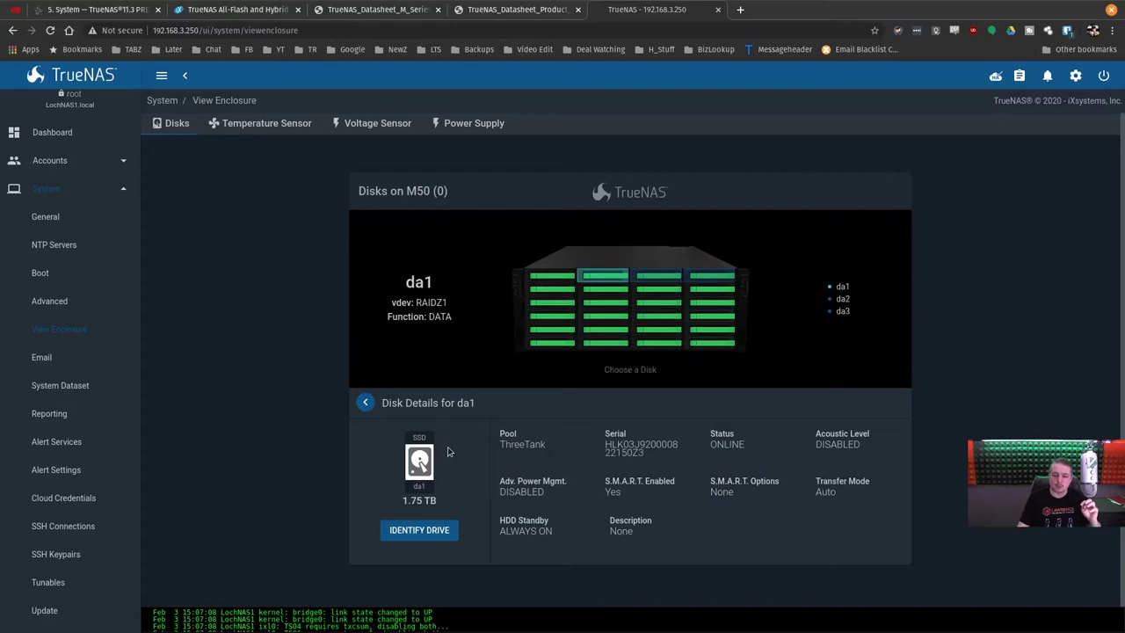
click(90, 191)
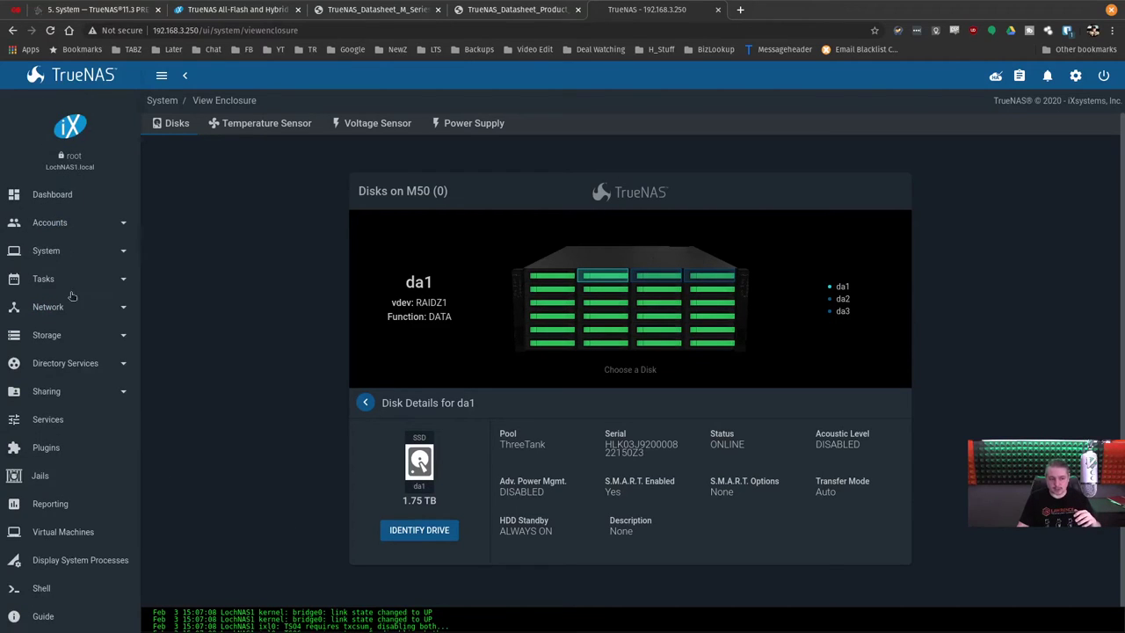
click(54, 335)
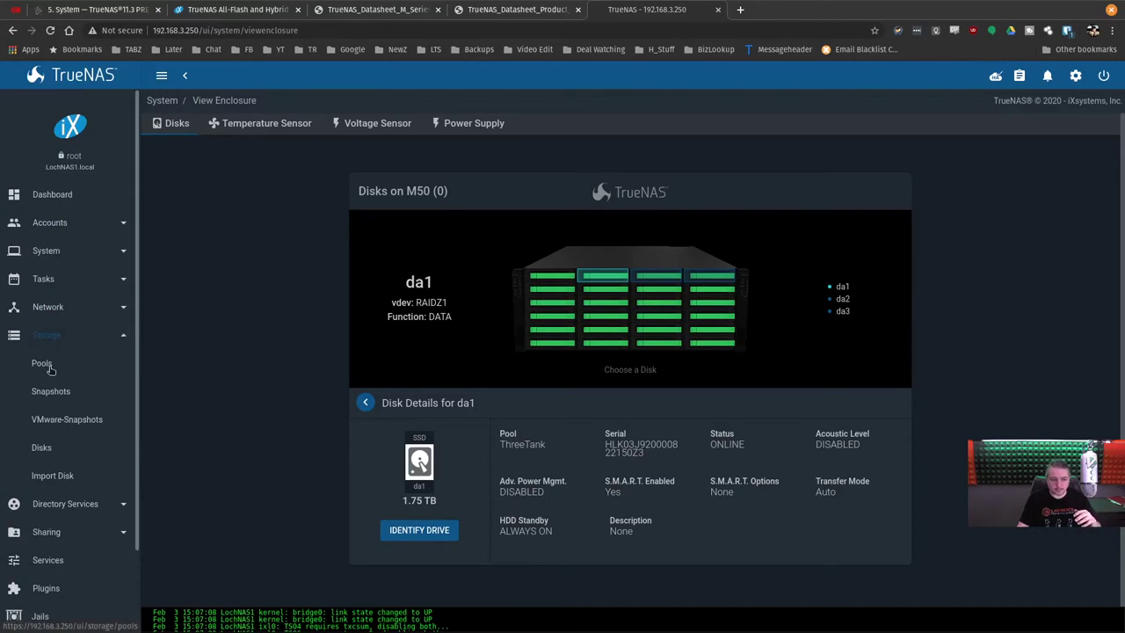
Open the tank pool's Status and scroll through its RAIDZ2 vdevs, log and cache devices.
click(51, 363)
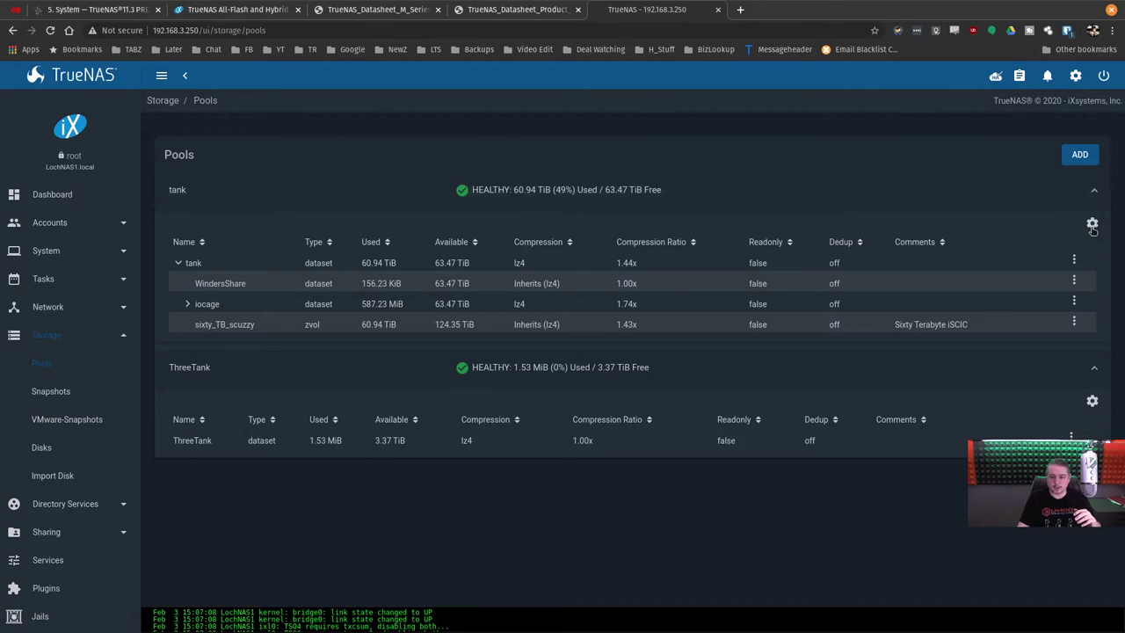
click(1092, 226)
click(1050, 309)
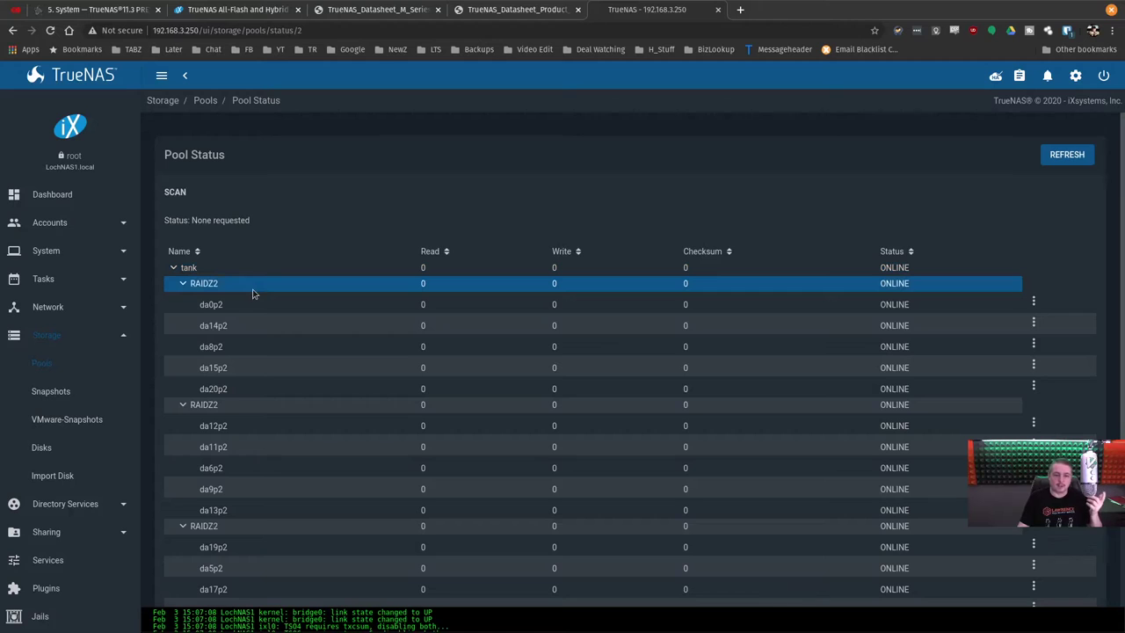
scroll(252, 294, down, 3)
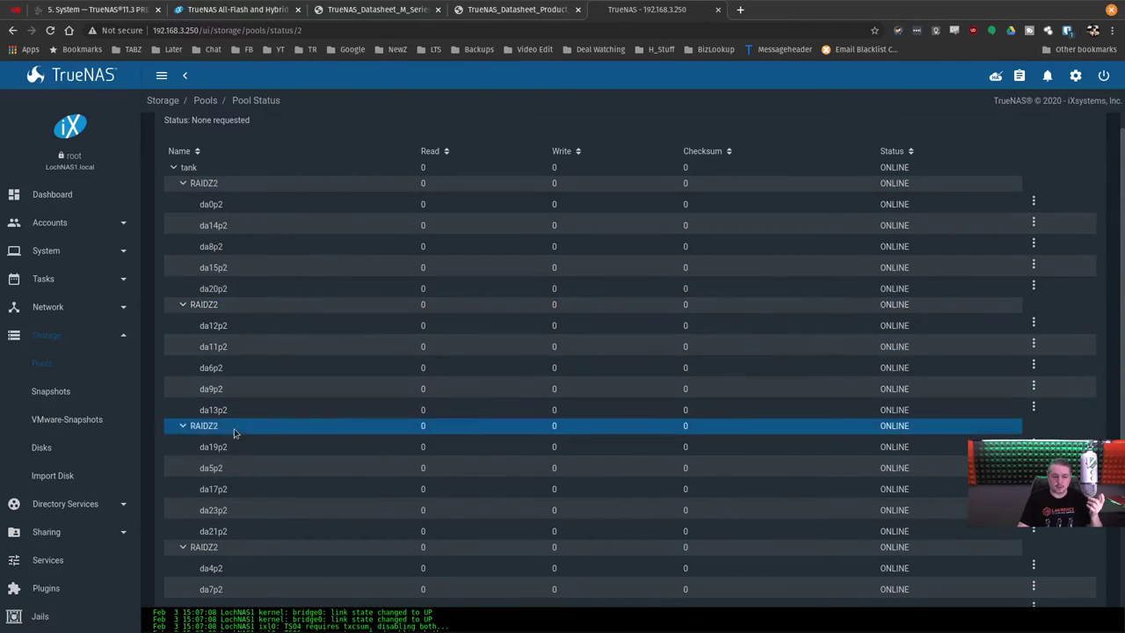
scroll(253, 460, down, 5)
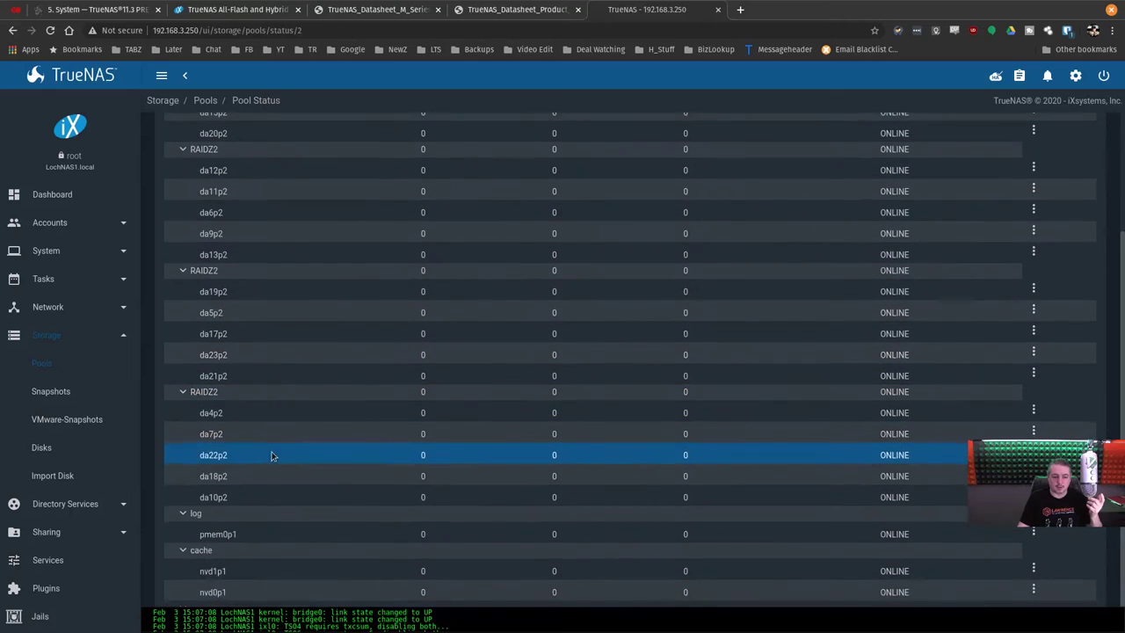
scroll(272, 454, up, 8)
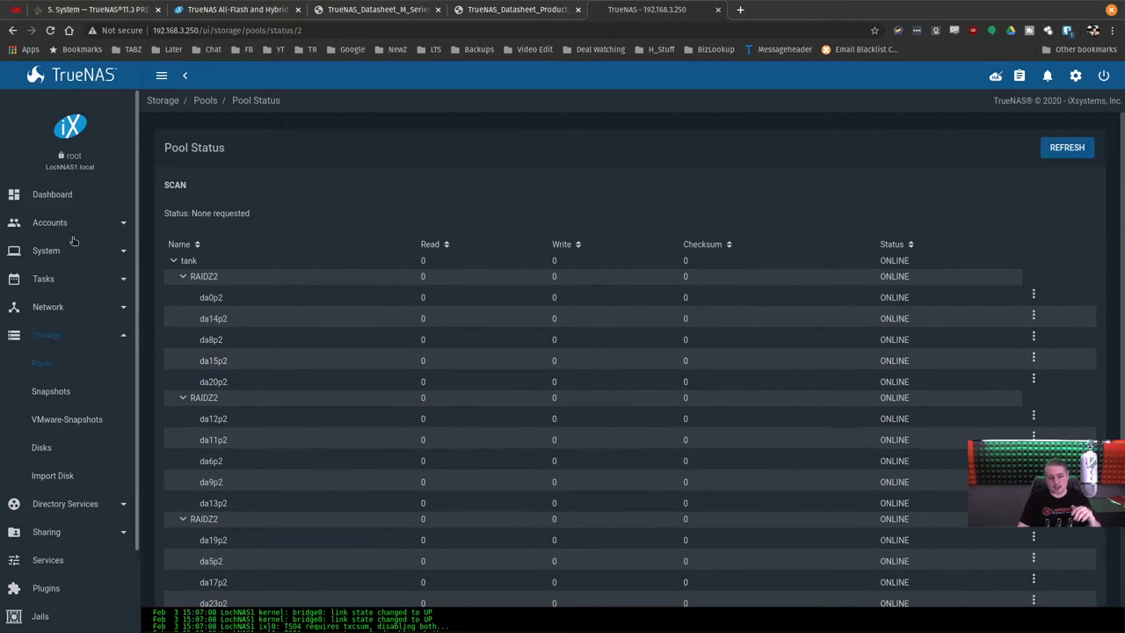
click(68, 250)
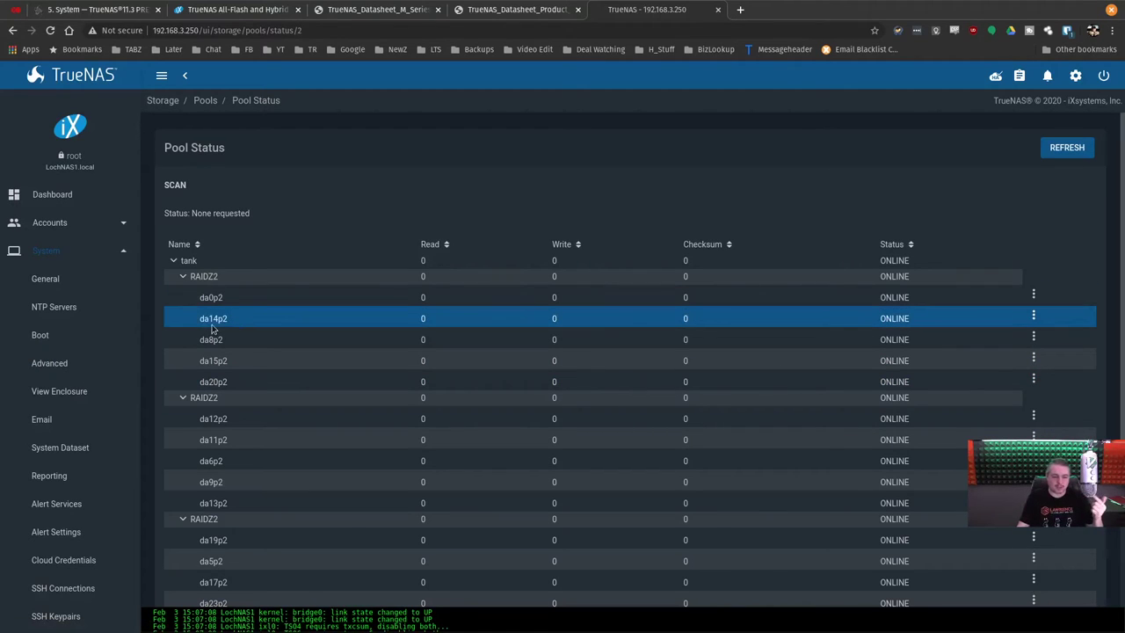
In View Enclosure, inspect disks da2, da6, da18, da23, da5 and da8.
click(59, 390)
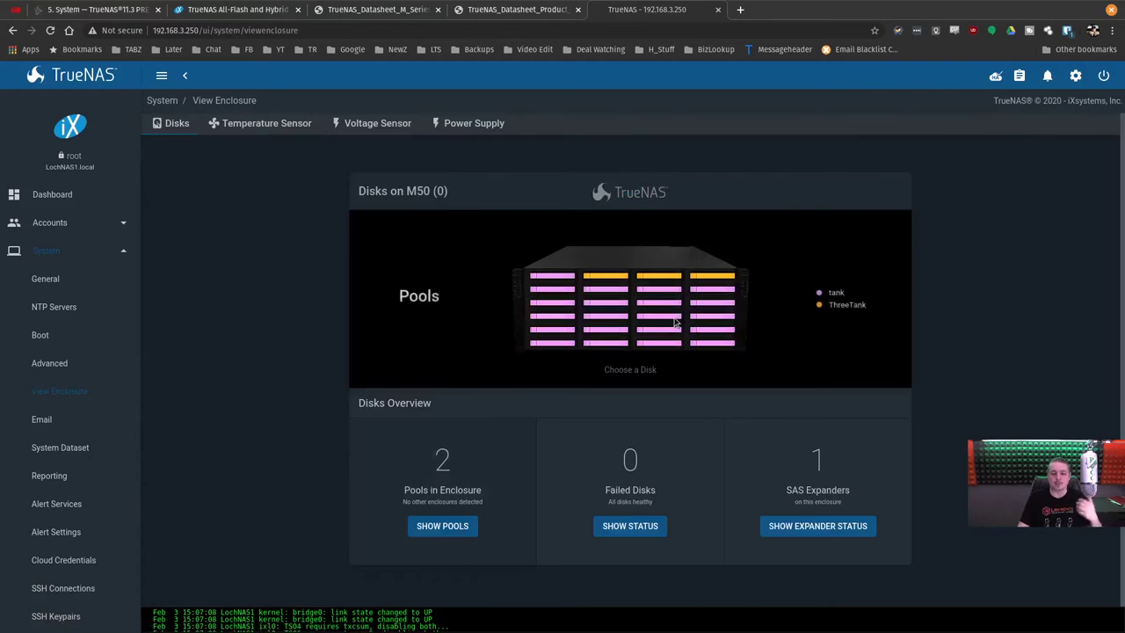
click(674, 278)
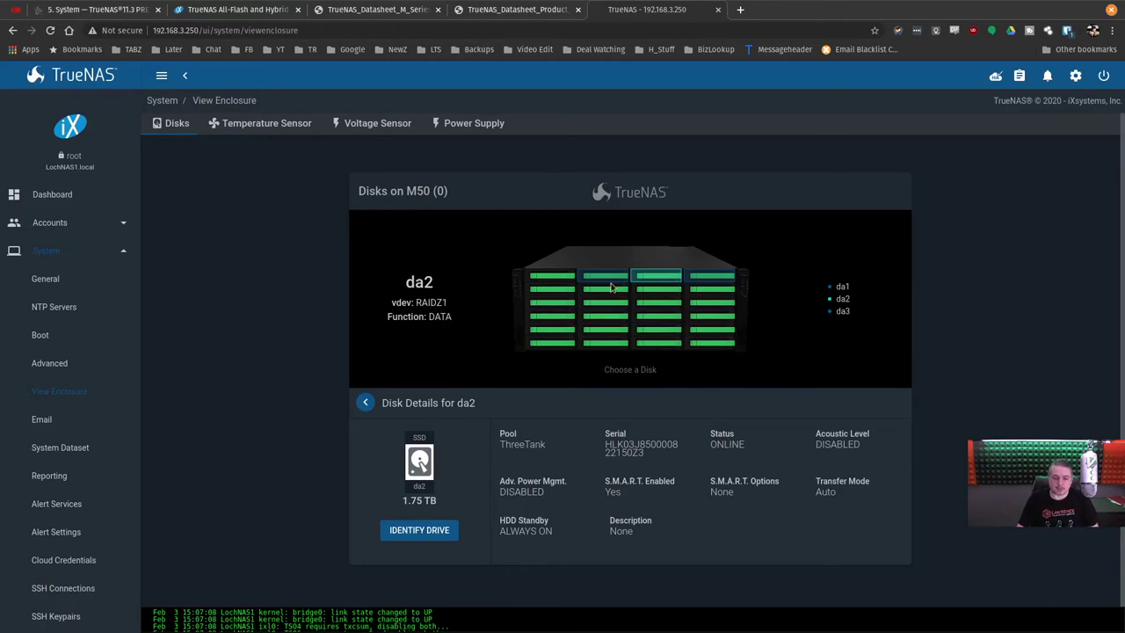
click(670, 297)
click(670, 339)
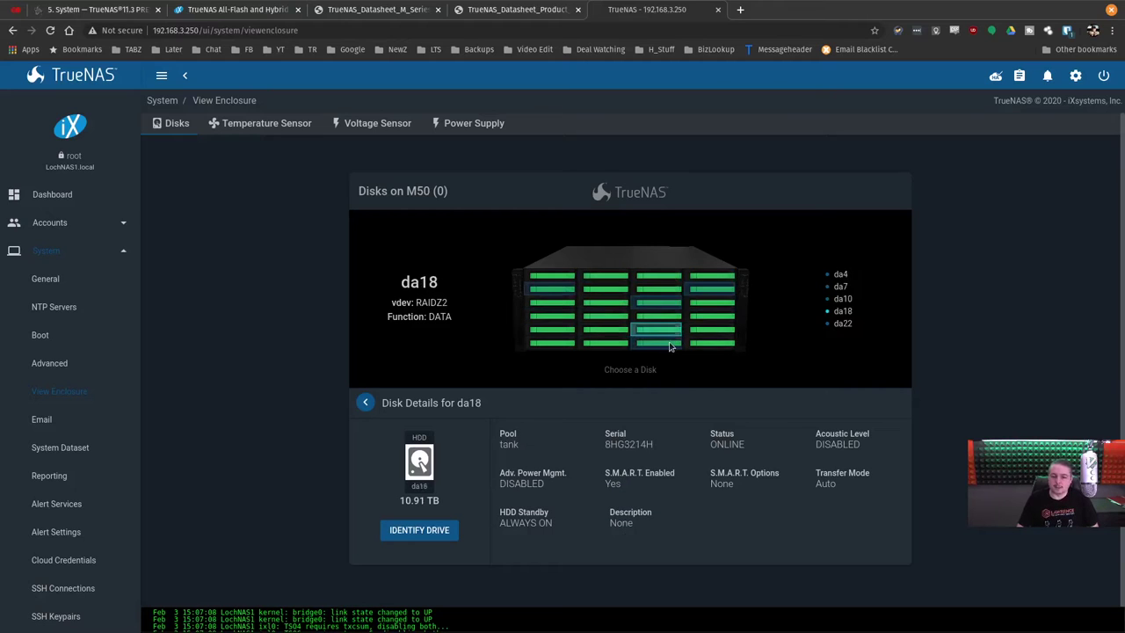
click(713, 339)
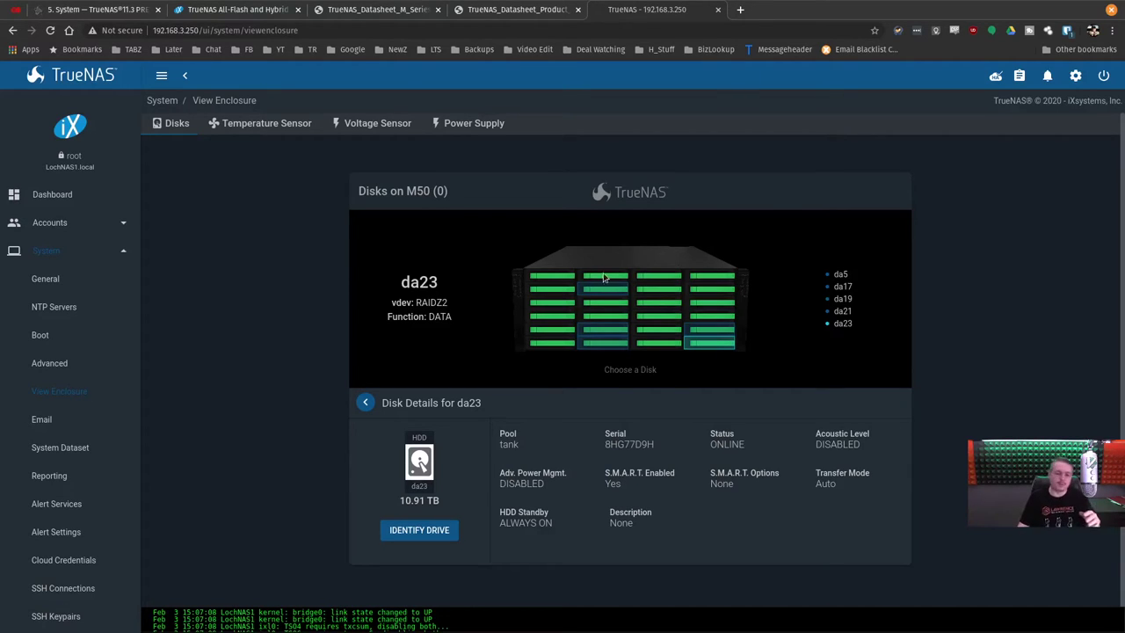
click(582, 296)
click(559, 302)
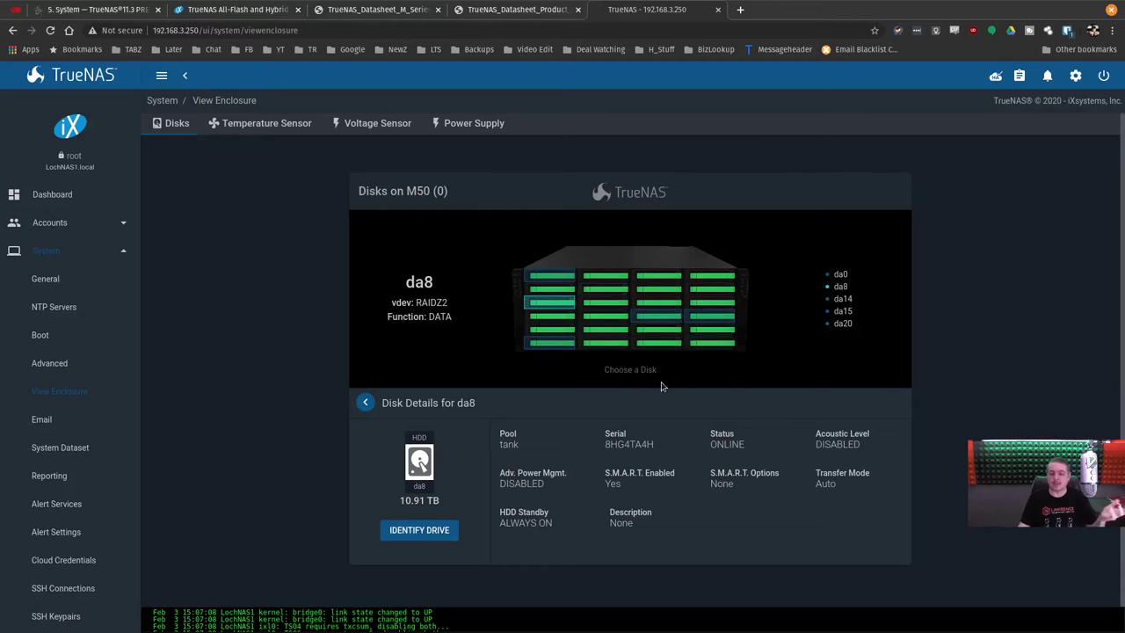
scroll(466, 400, down, 1)
scroll(466, 399, up, 1)
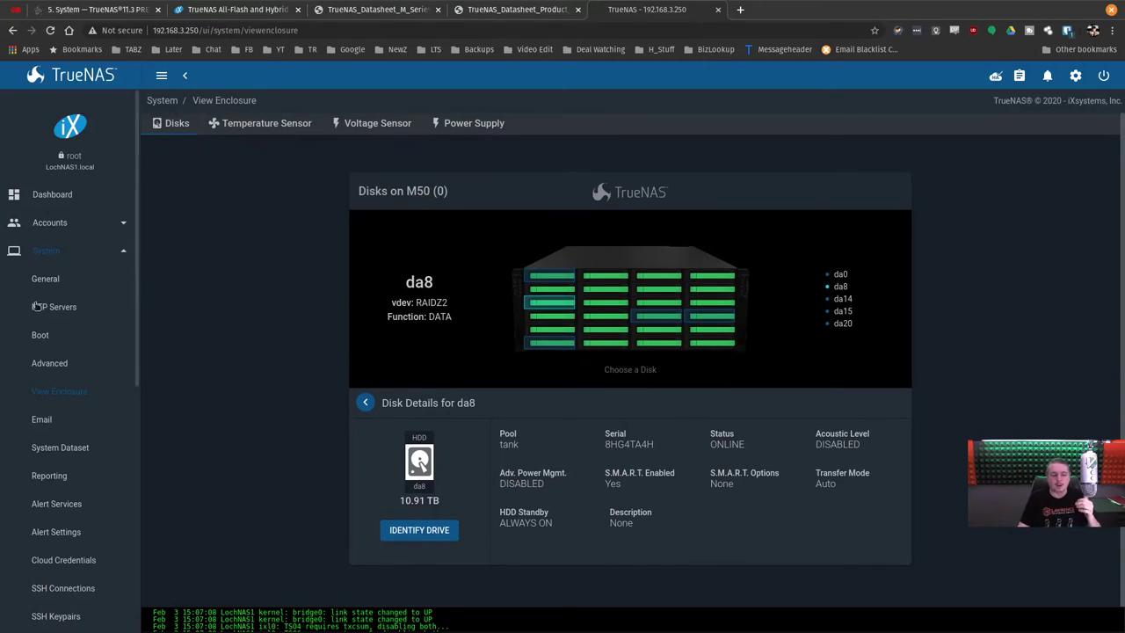
click(87, 252)
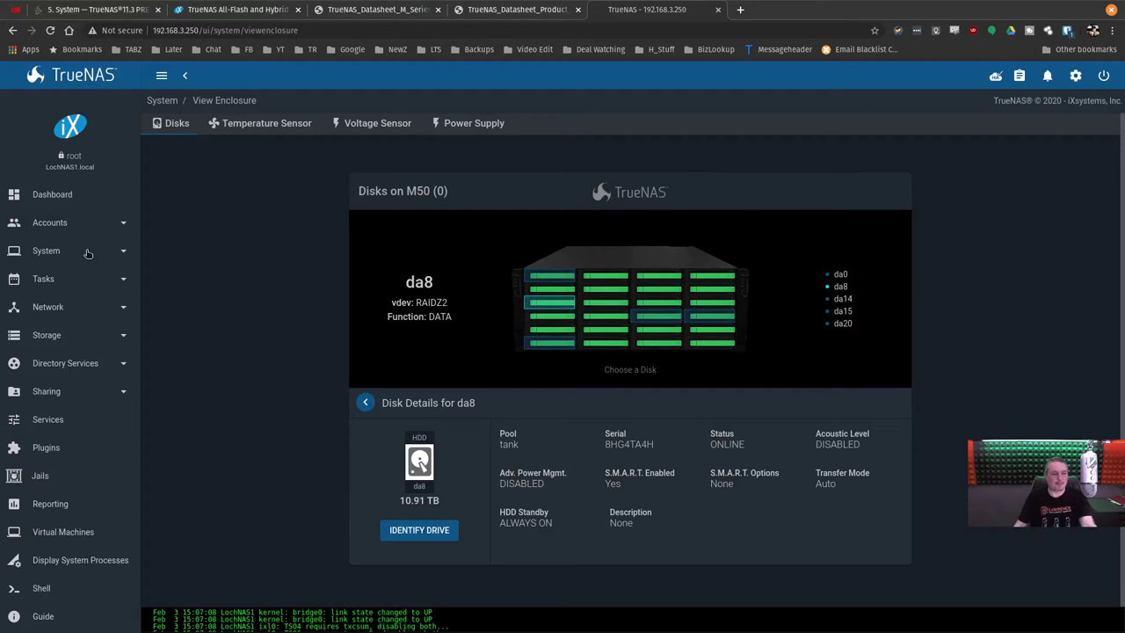
Check the enclosure's temperature, voltage and power supply readings.
click(227, 130)
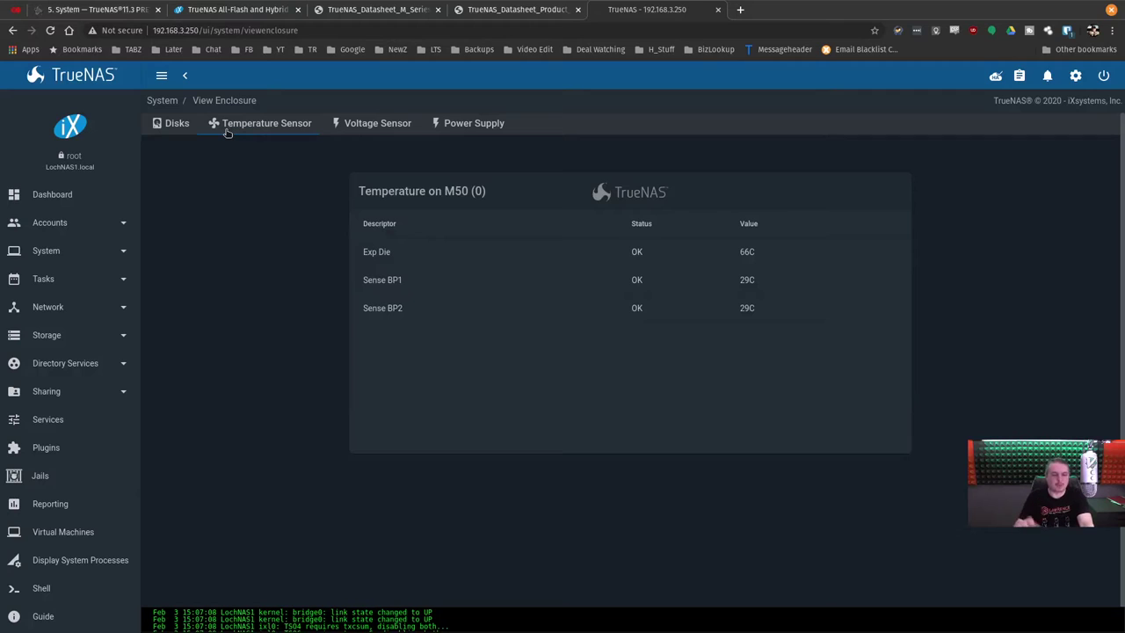
click(392, 124)
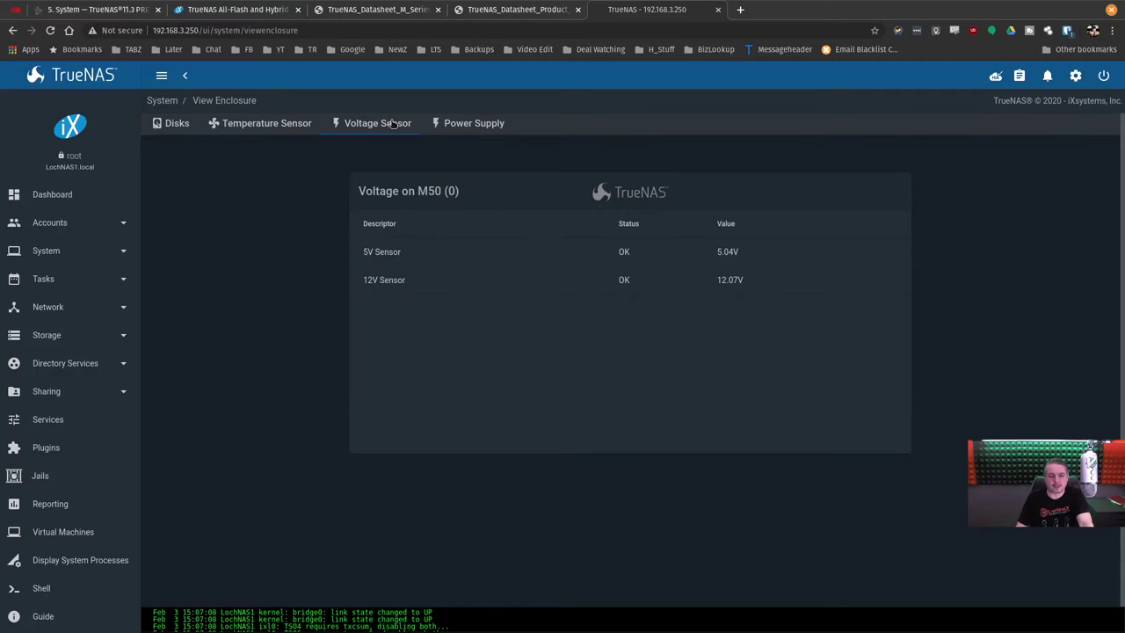
click(234, 125)
click(372, 130)
click(476, 125)
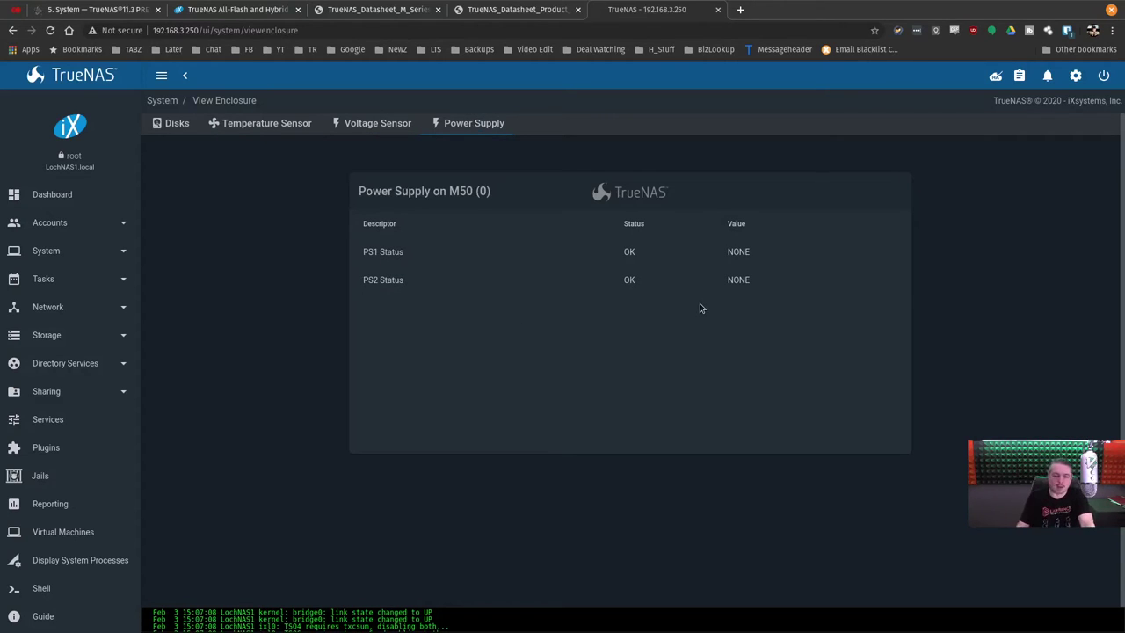
click(165, 128)
Review both controllers' System Information panels on the dashboard: TRUENAS-M50-HA, 11.3-ALPHA2.
click(86, 202)
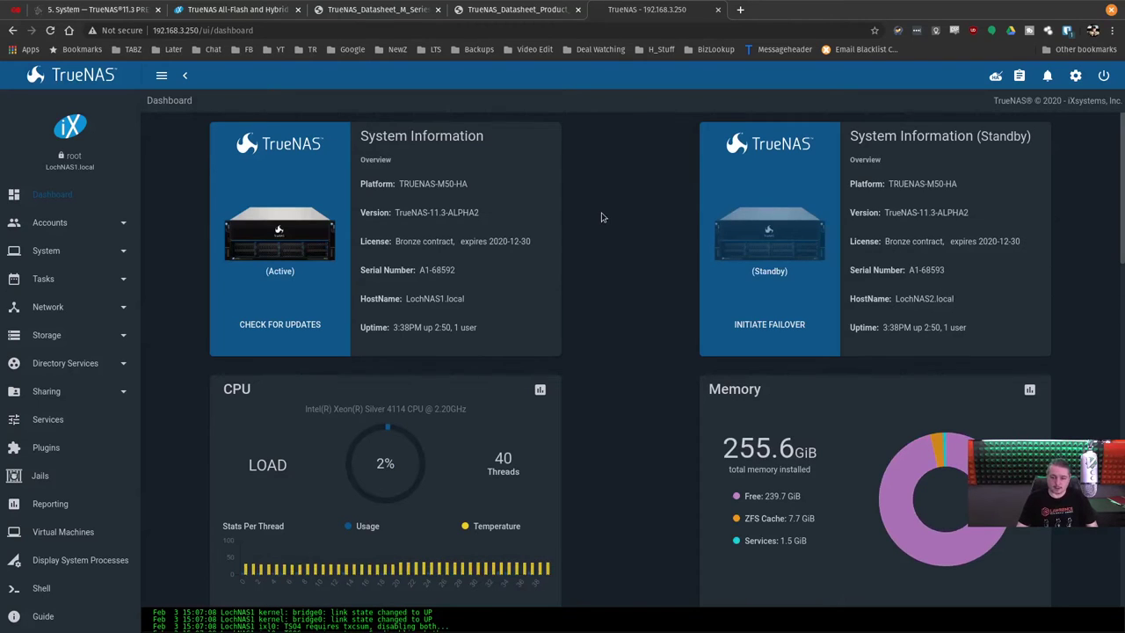
scroll(620, 253, down, 1)
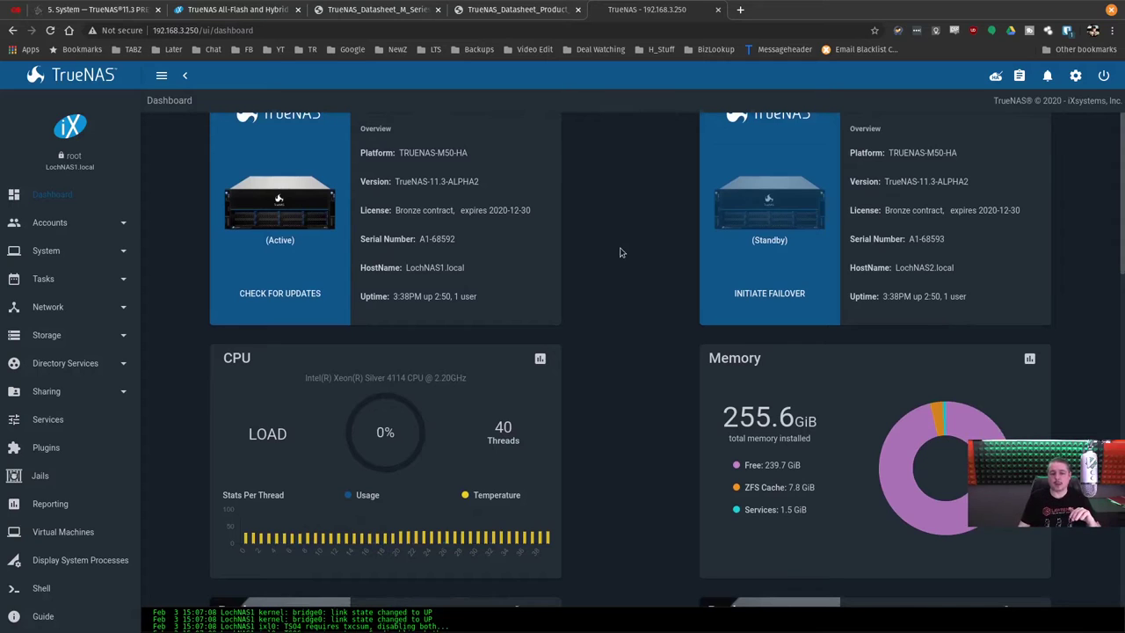
scroll(638, 361, up, 1)
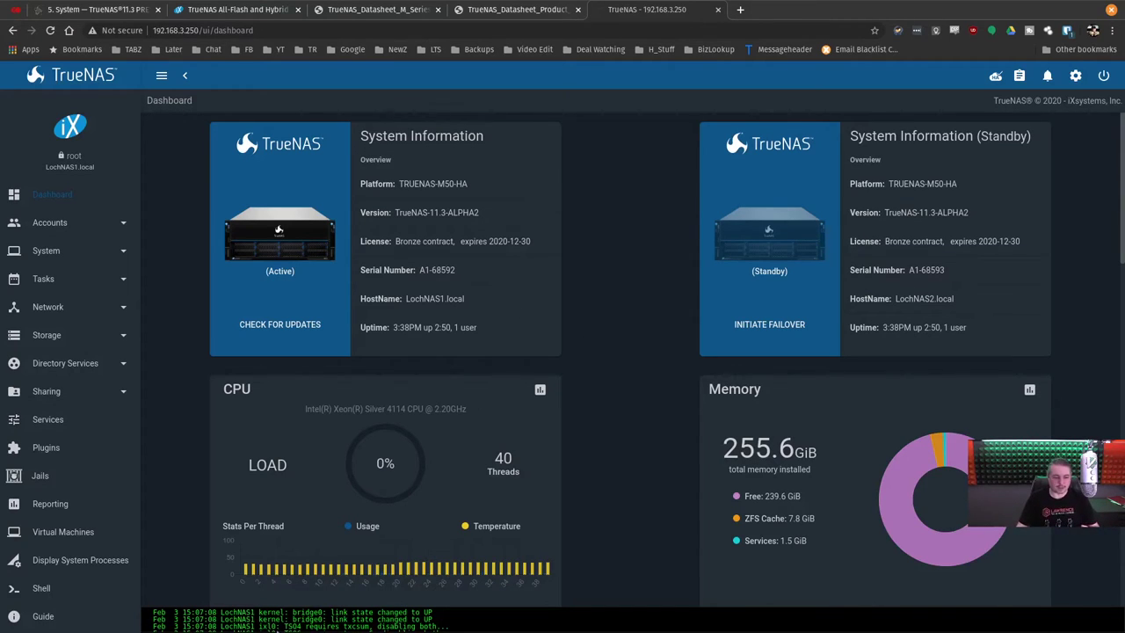
click(92, 365)
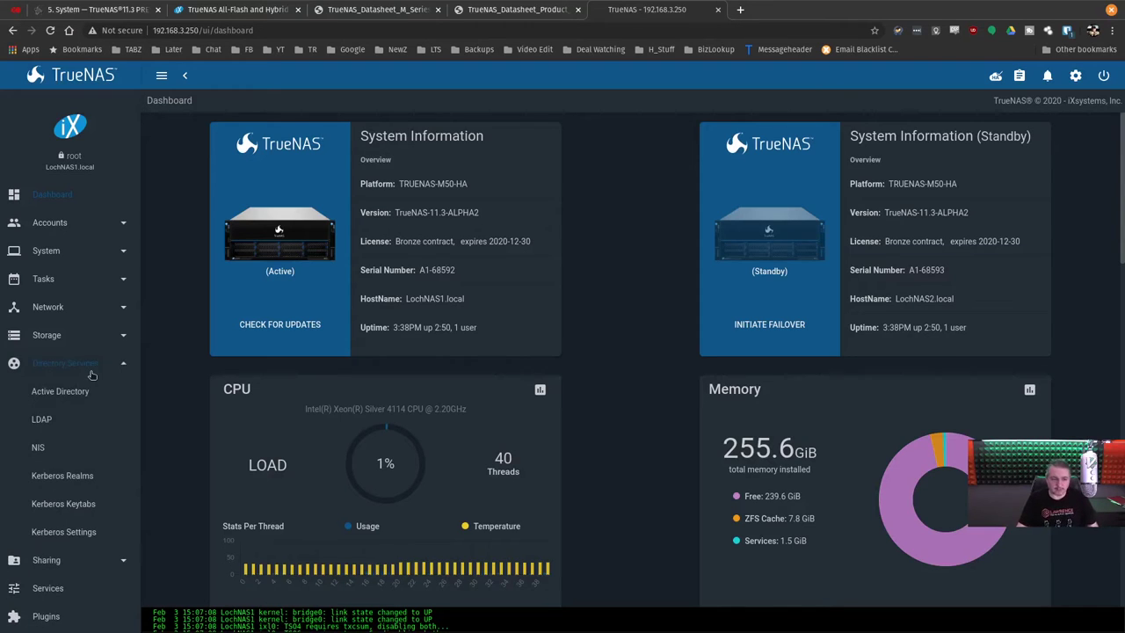
Look over the empty Active Directory settings, then go to Storage > Pools.
click(81, 391)
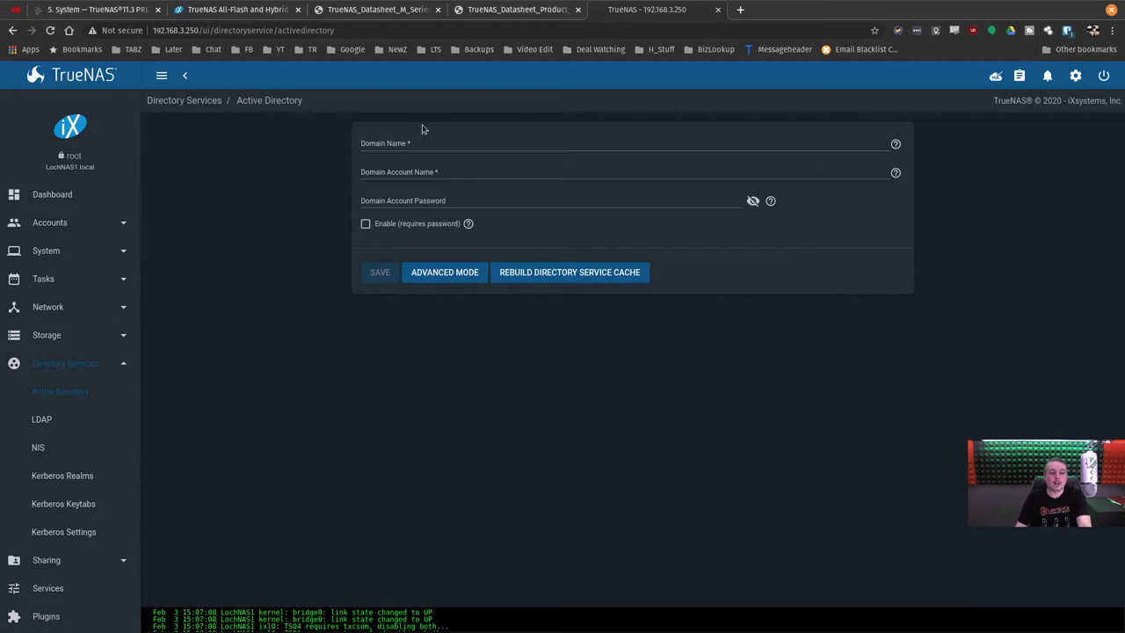
click(384, 145)
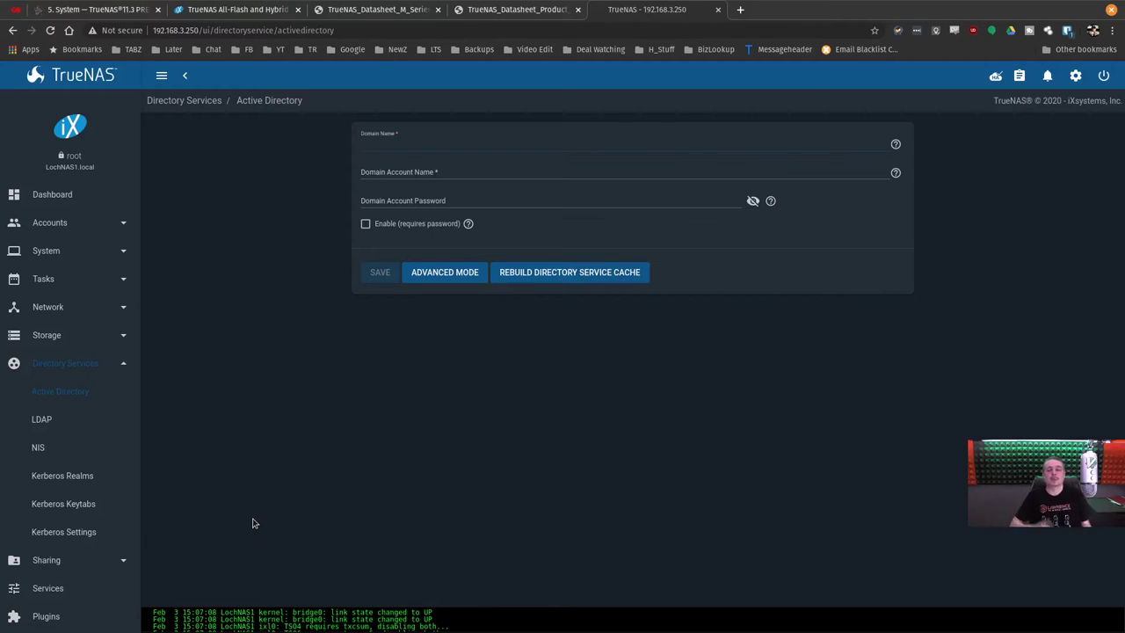
scroll(87, 457, down, 2)
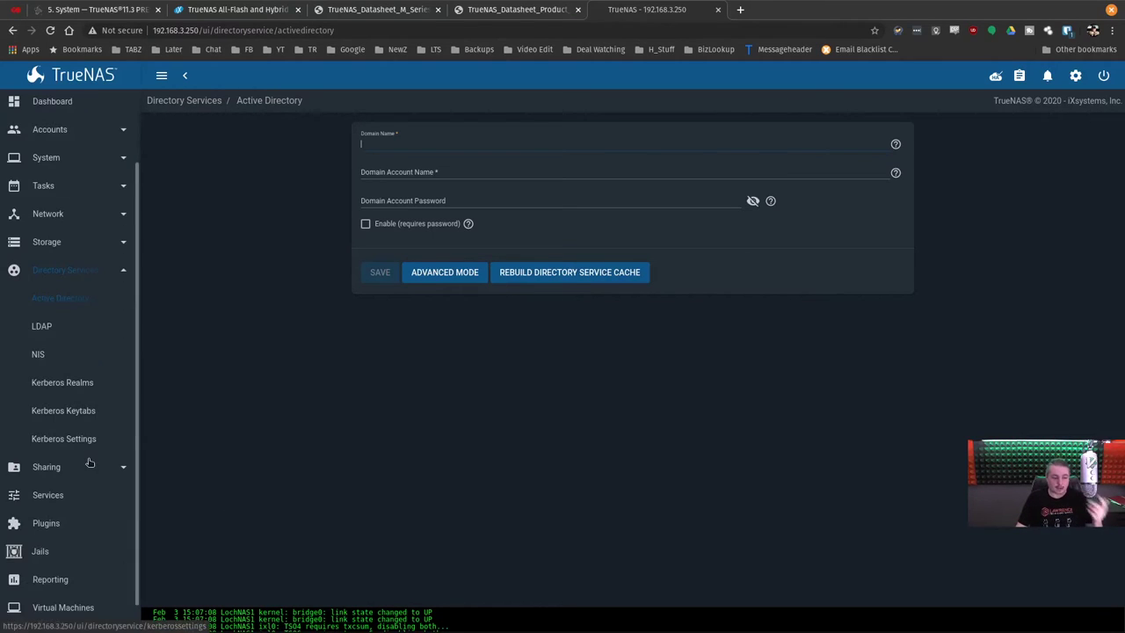
click(74, 272)
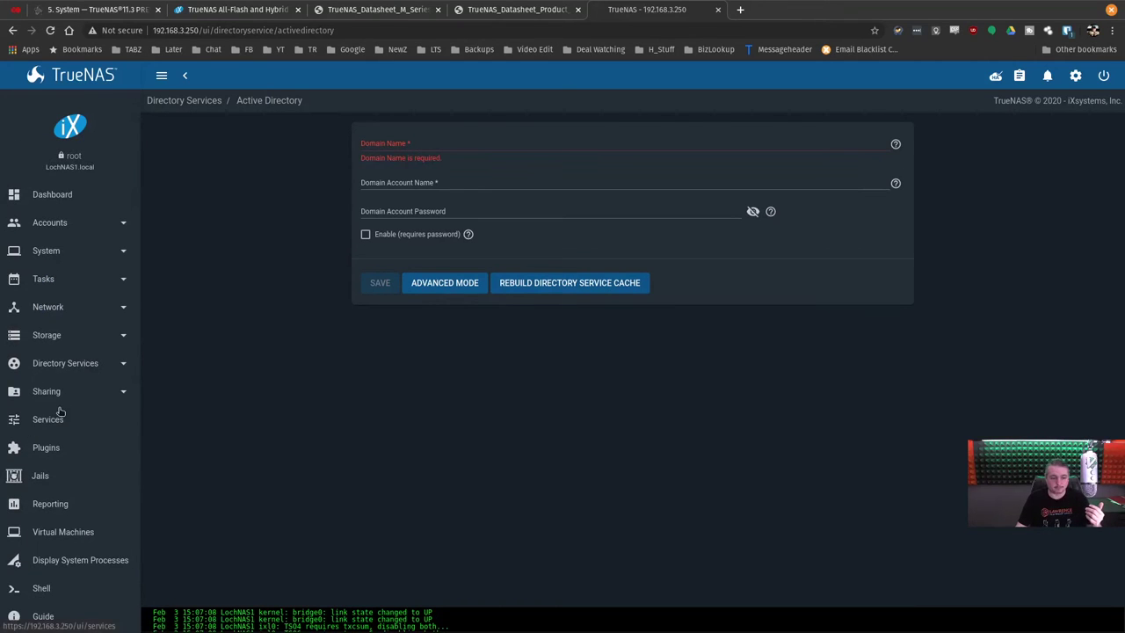
click(46, 333)
click(41, 363)
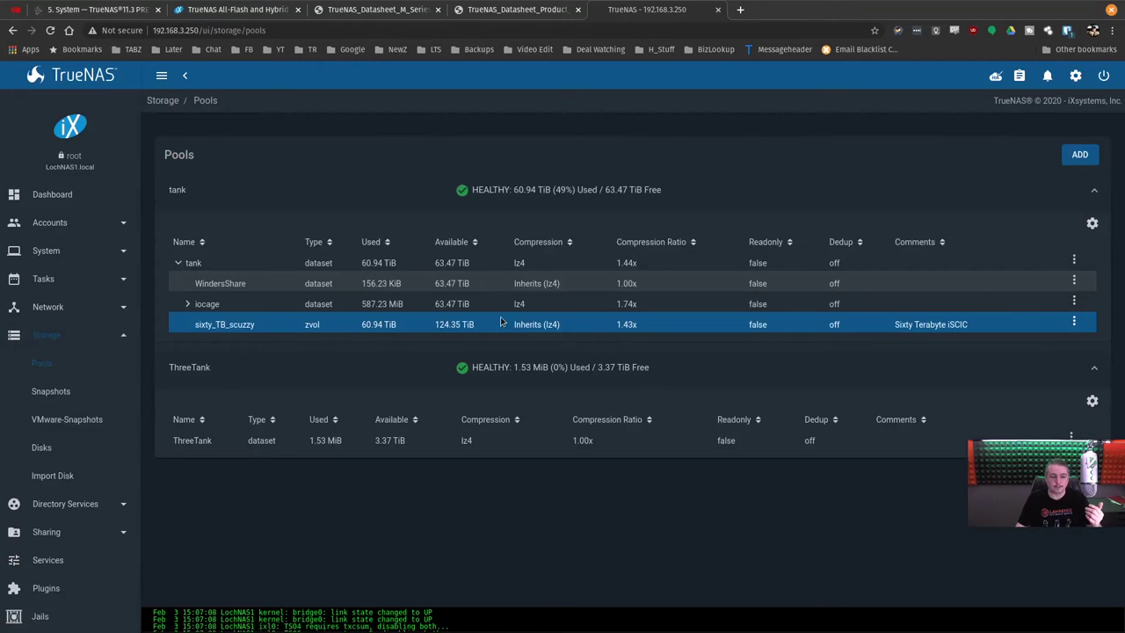
Open Edit ACL for /mnt/tank/WindersShare and scroll through its owner@, group@, everyone@ entries.
click(1074, 279)
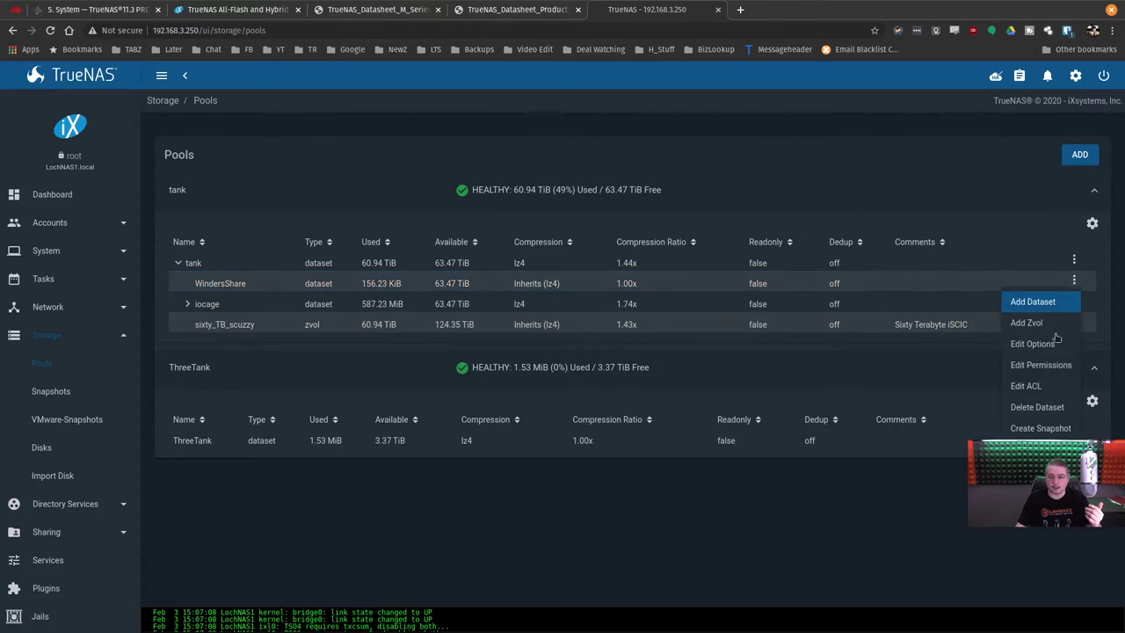
click(1061, 385)
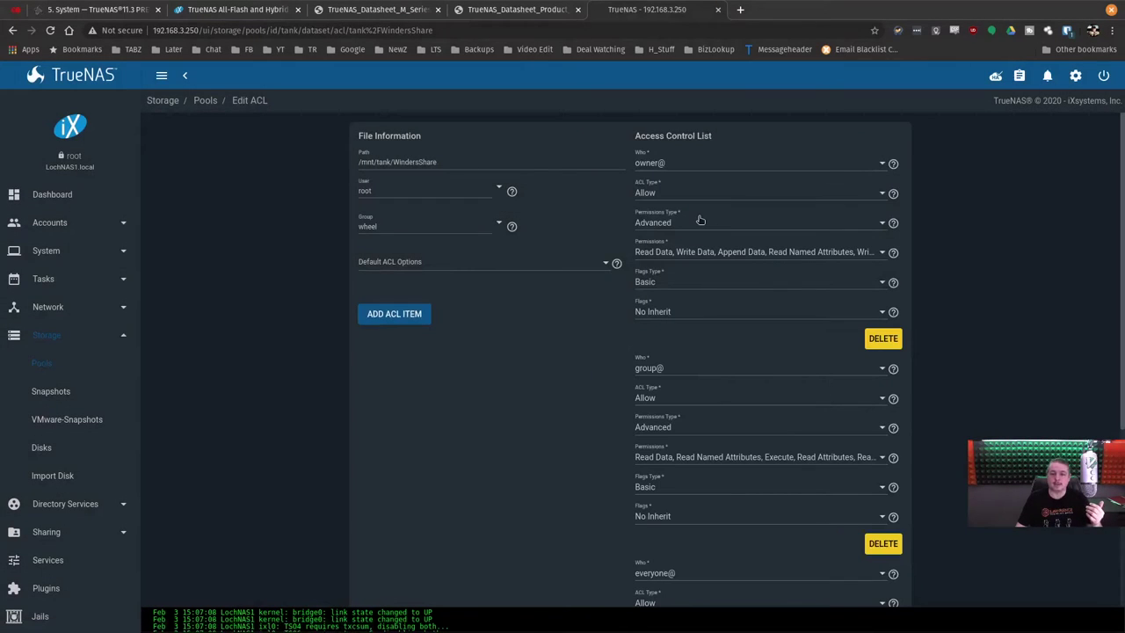
scroll(694, 193, down, 3)
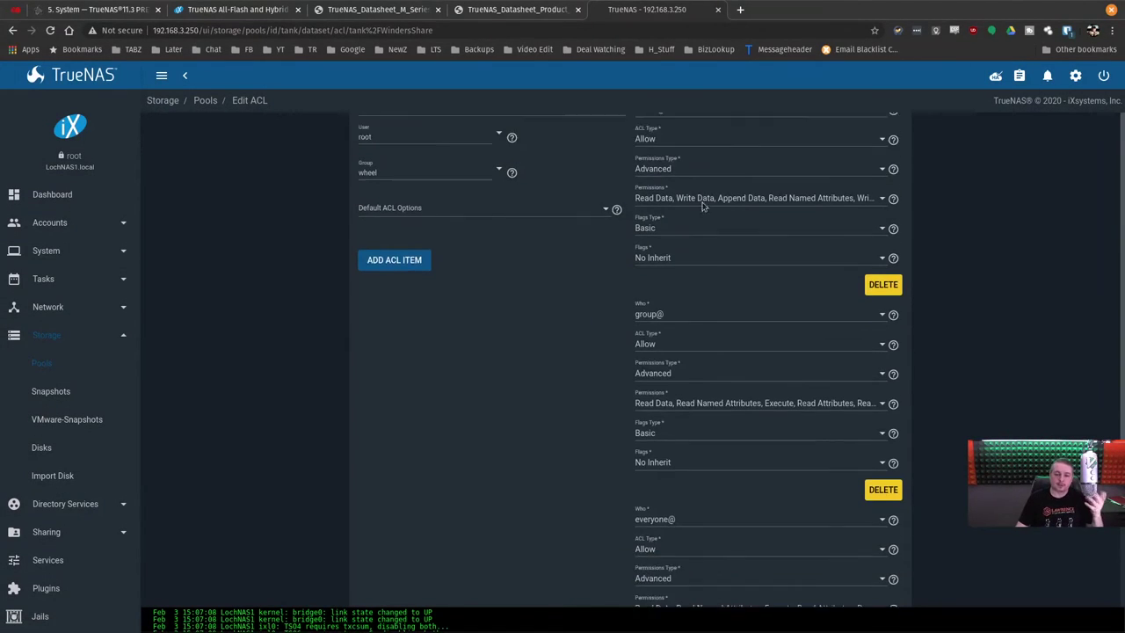
scroll(722, 235, down, 3)
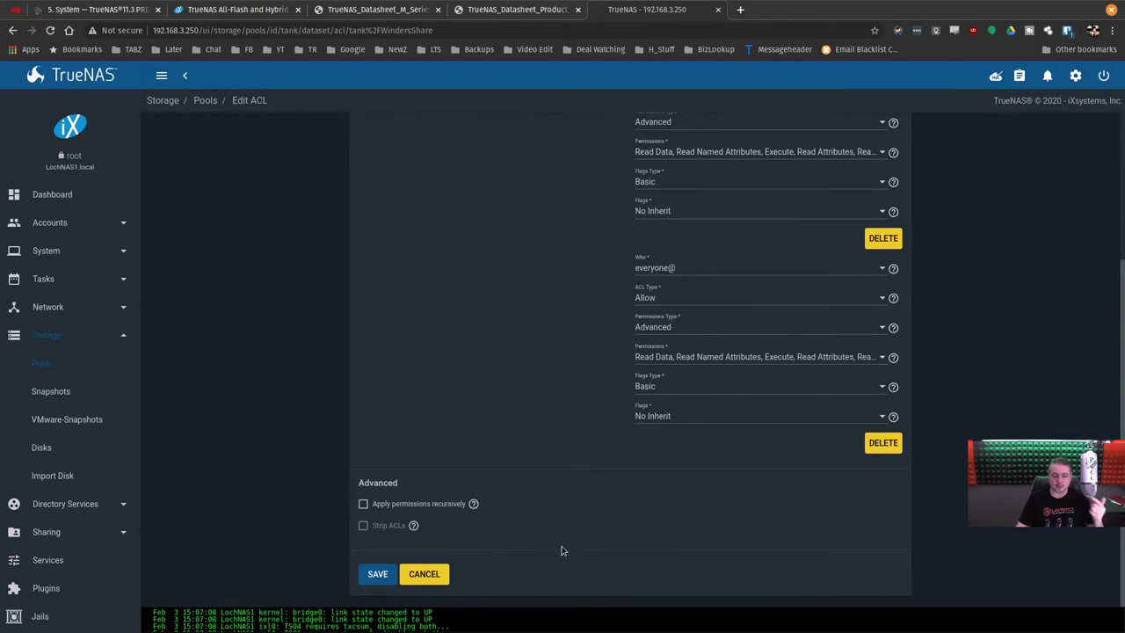
Go to Sharing > Windows Shares (SMB).
click(88, 506)
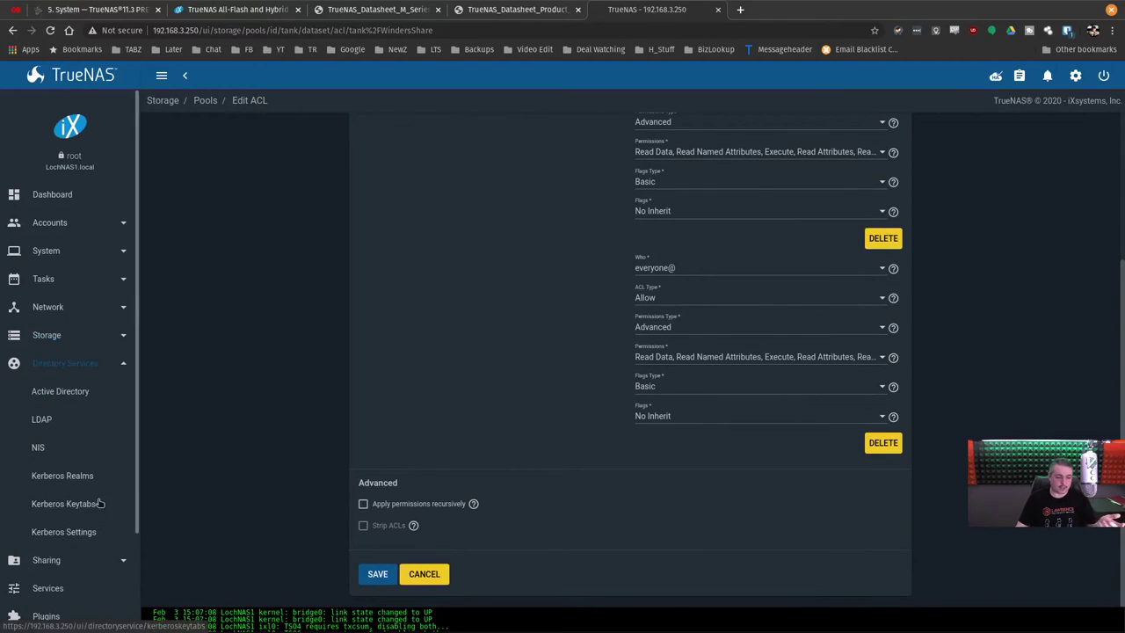
click(56, 558)
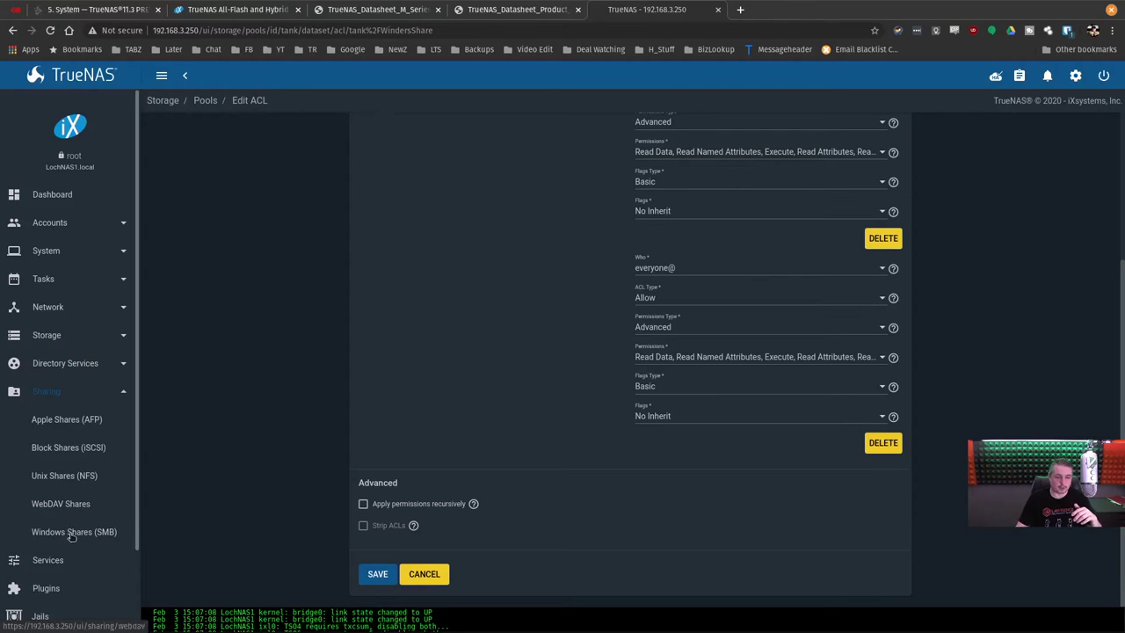
click(72, 534)
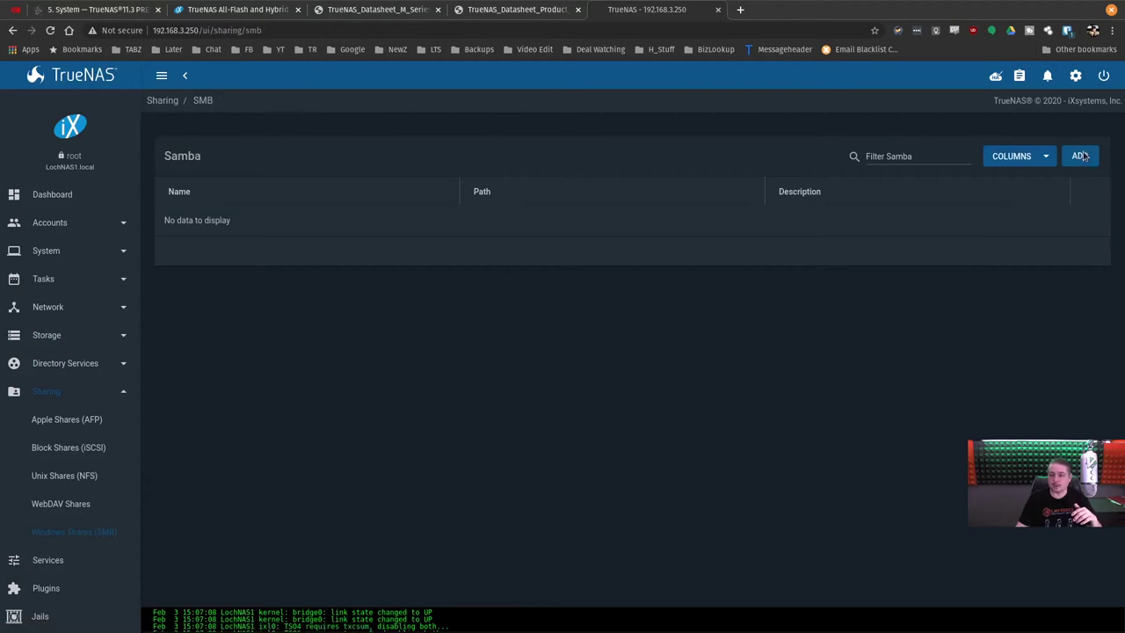
click(1079, 156)
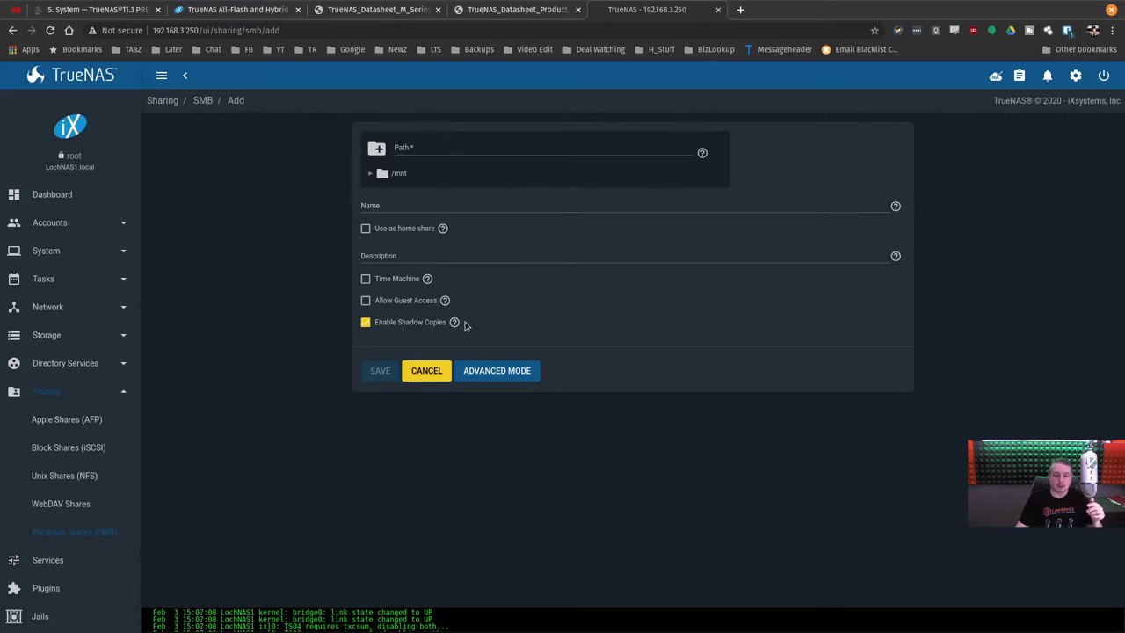
mouse_move(454, 323)
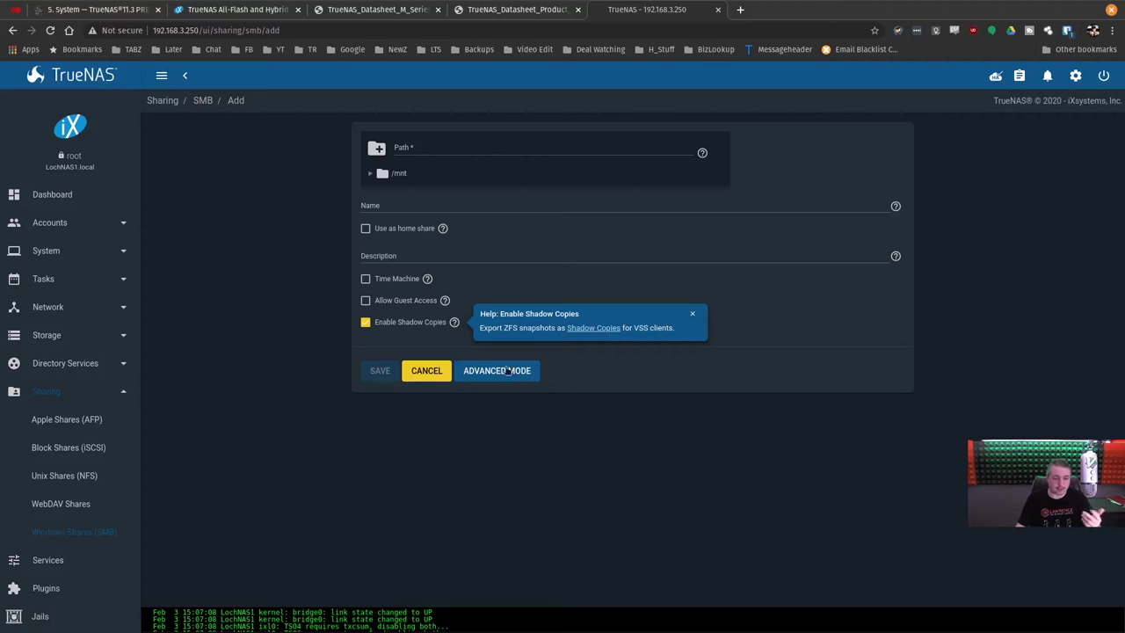
click(427, 373)
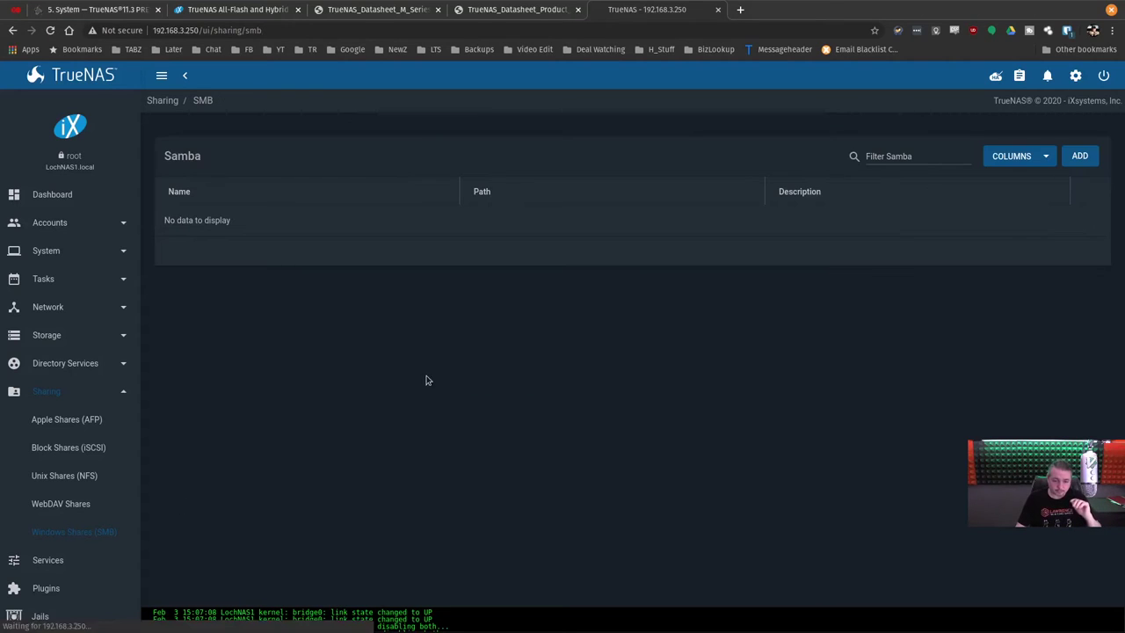
Collapse Sharing and open Services to see iSCSI, S.M.A.R.T. and SSH running.
click(46, 392)
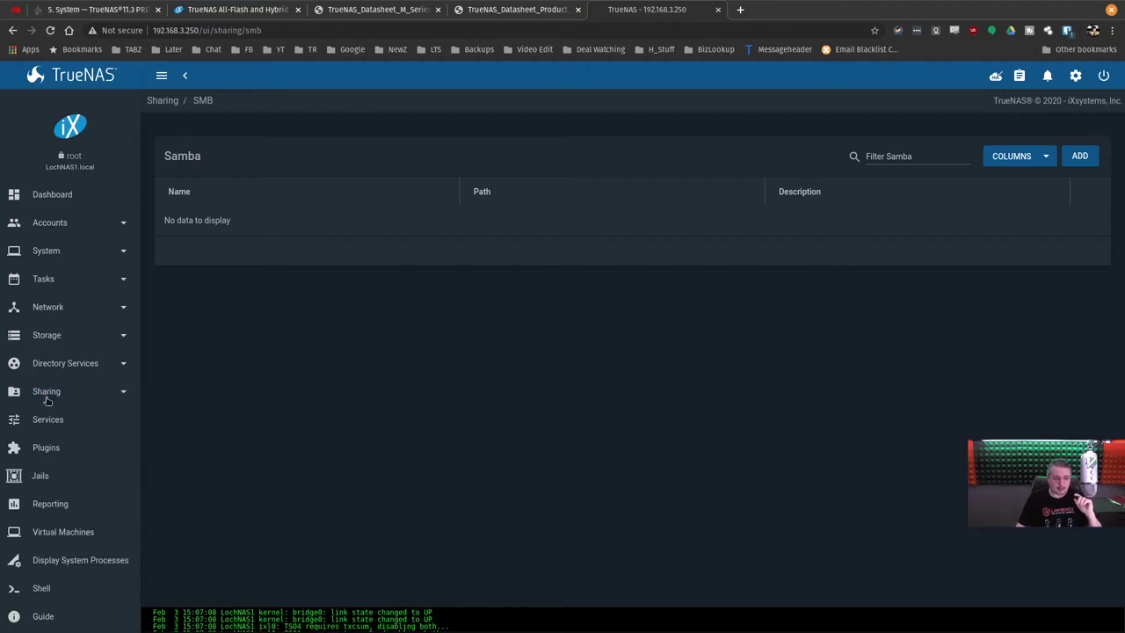
click(54, 427)
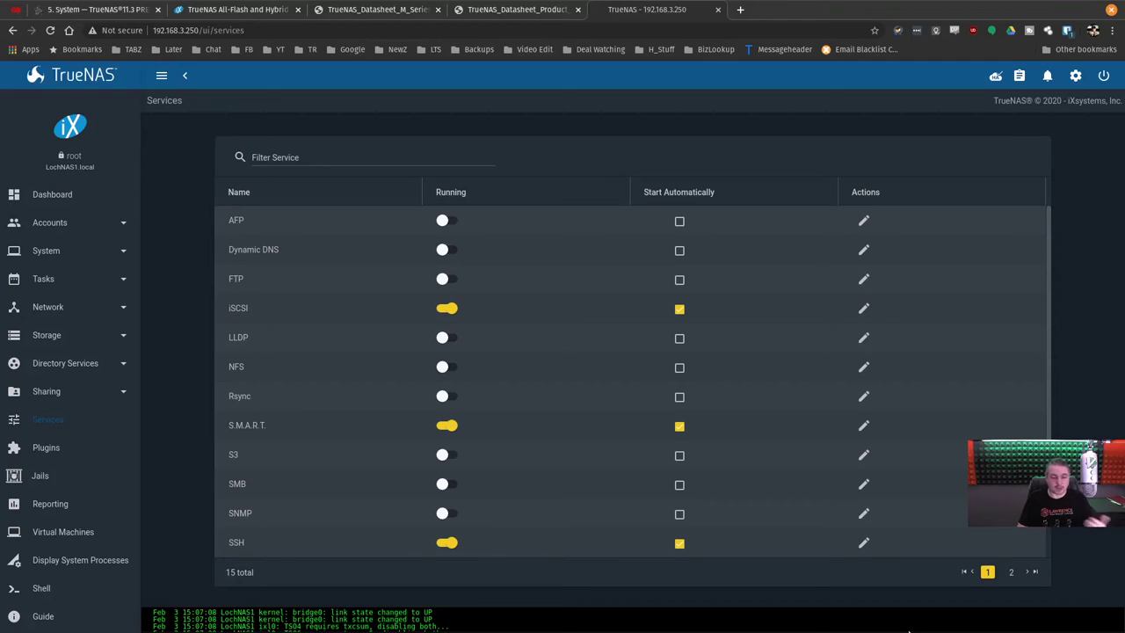
Launch the iSCSI wizard, keep VMware as the usage preset, then go back to Services.
click(864, 312)
click(1073, 155)
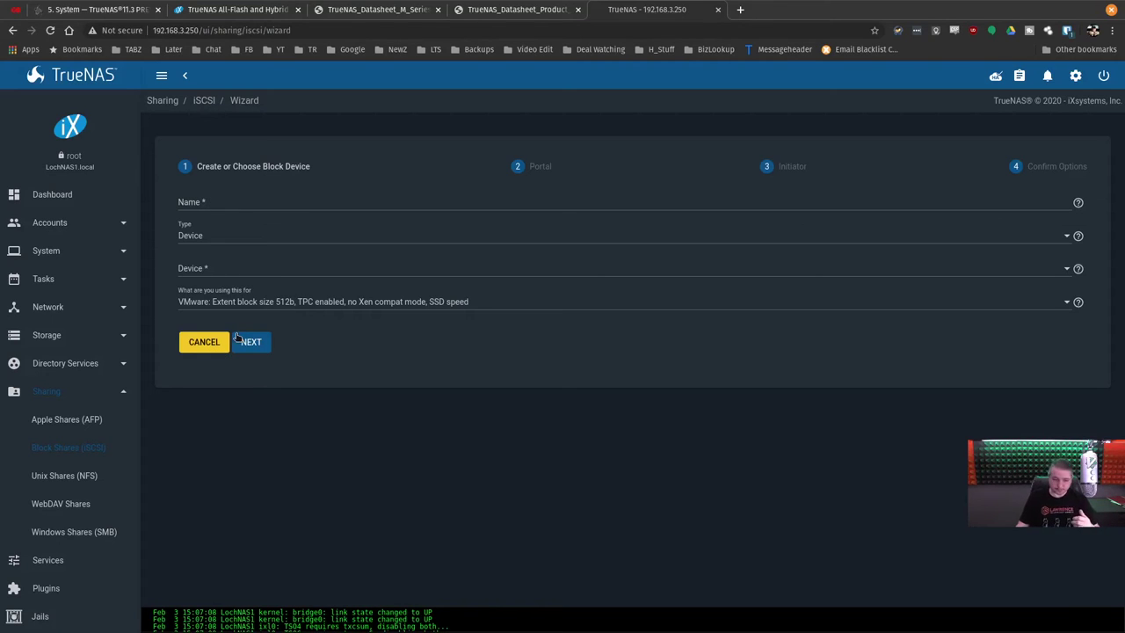
click(211, 308)
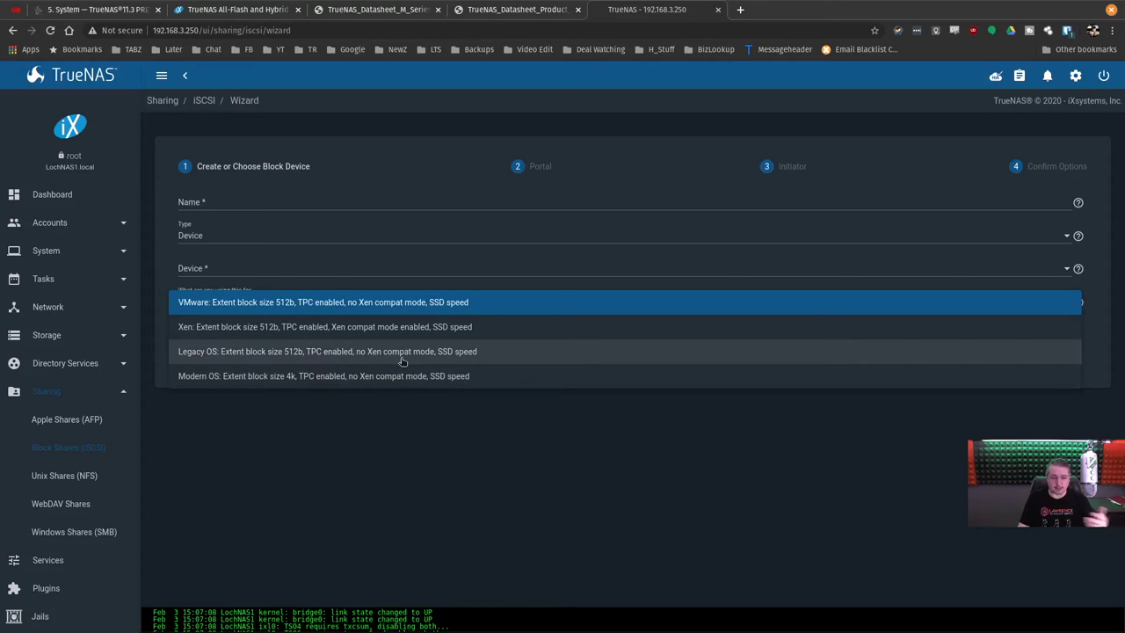
click(441, 427)
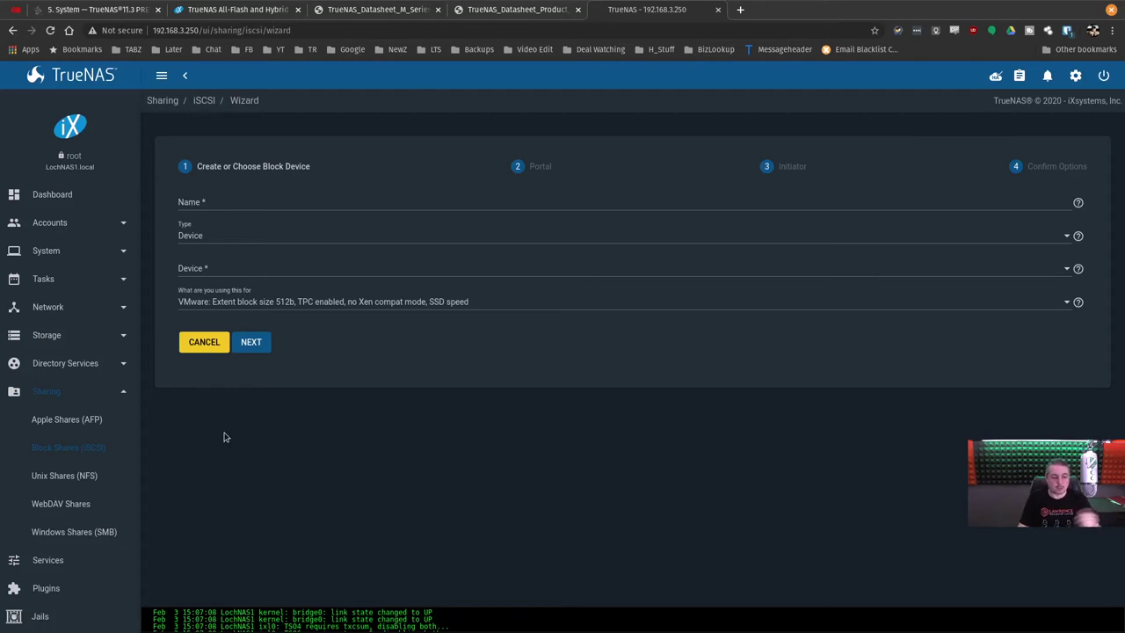
click(47, 559)
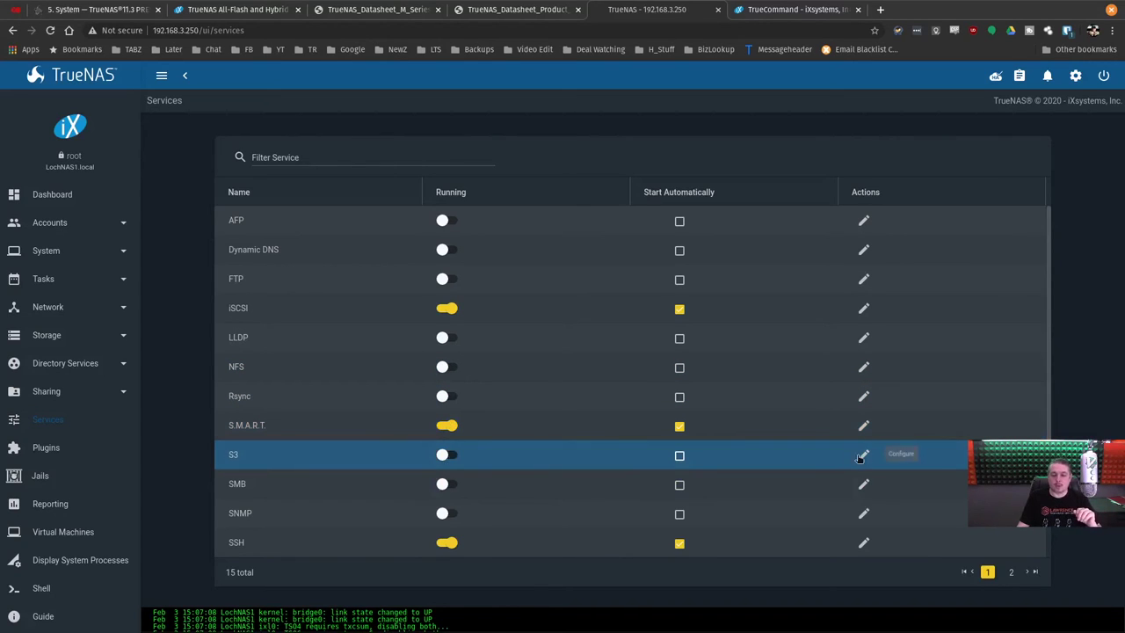
Review the S3 service settings (port 9000, browser enabled) and close them without saving.
click(864, 454)
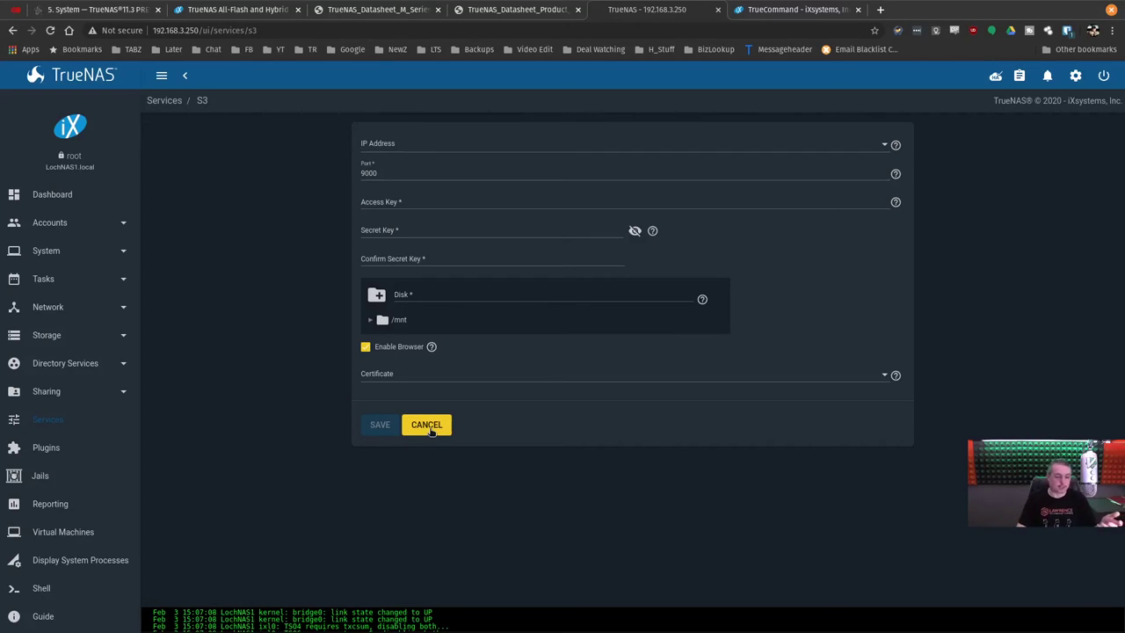
click(427, 425)
Scroll through the full services list, then go to the CPU usage report.
scroll(432, 426, down, 2)
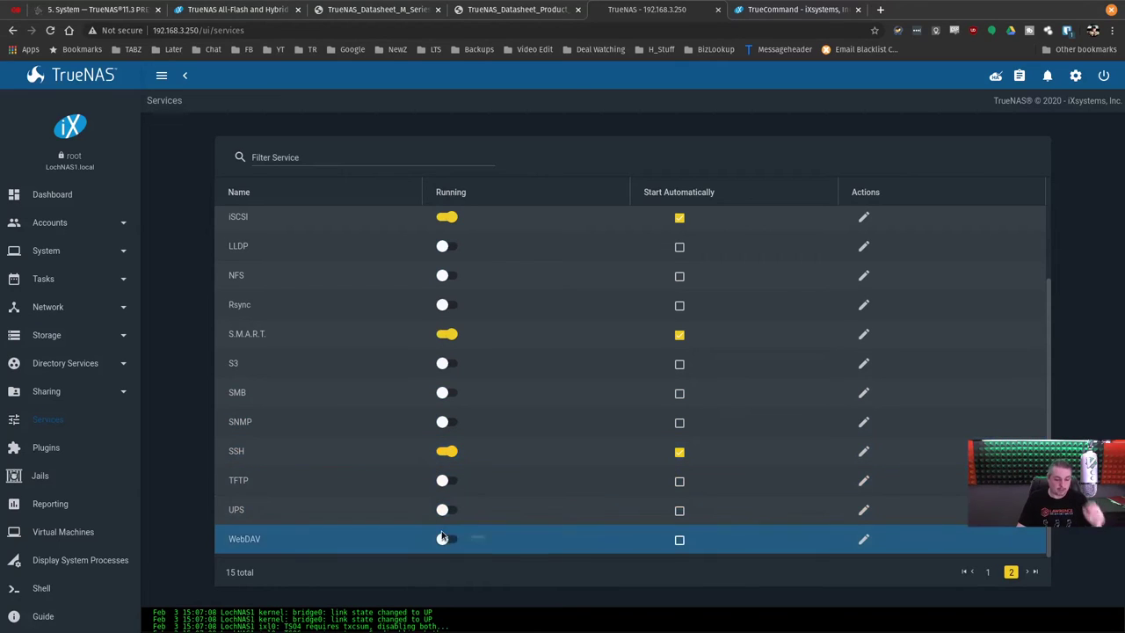
scroll(442, 463, up, 2)
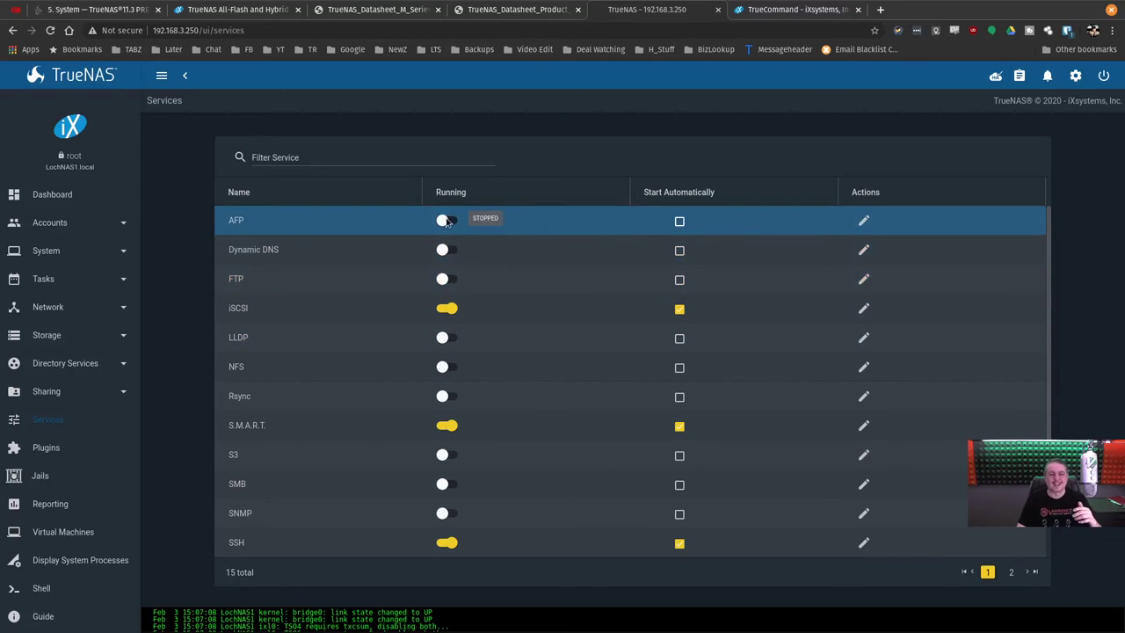
click(863, 220)
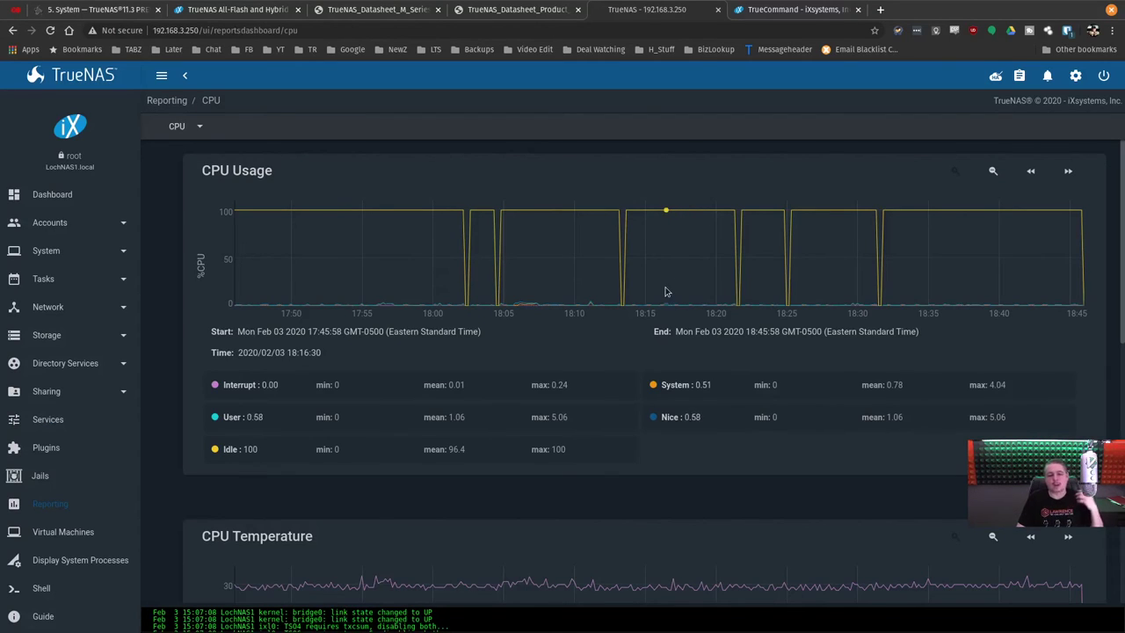
Switch between the Disk and NFS reports, ending on Disk, then move to the TrueCommand page.
scroll(712, 389, down, 3)
scroll(712, 389, up, 3)
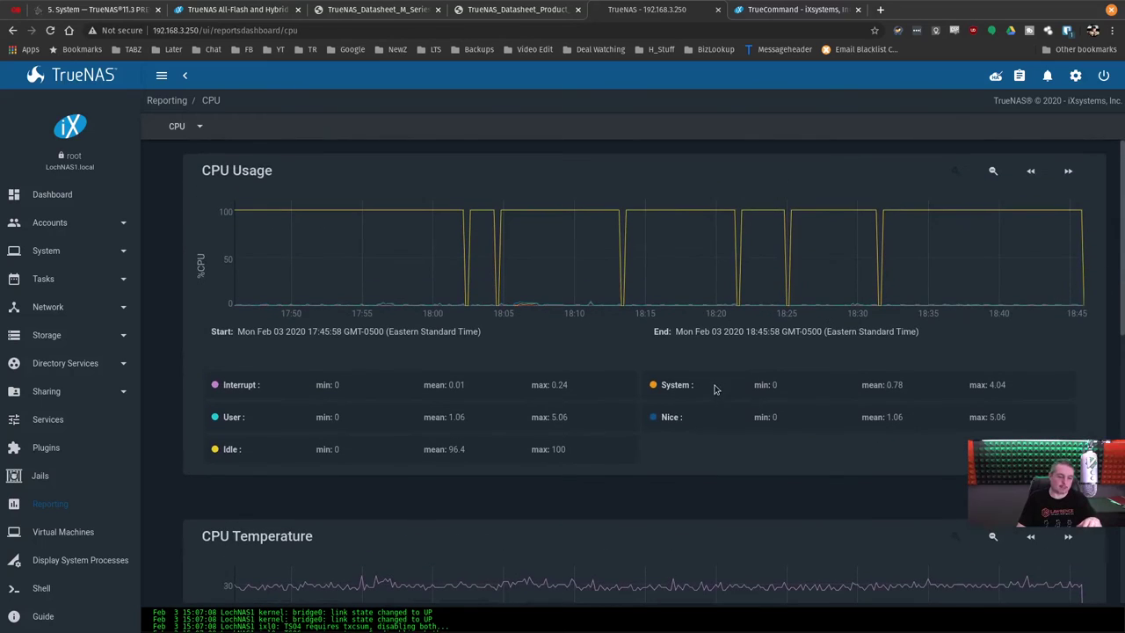
click(201, 130)
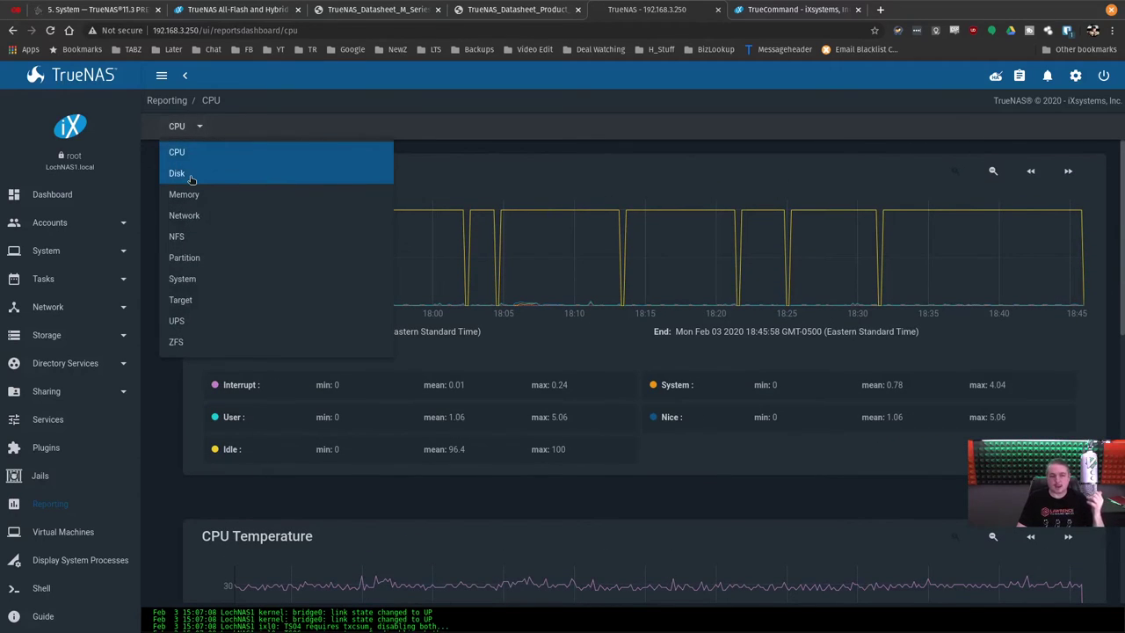
click(190, 172)
click(186, 132)
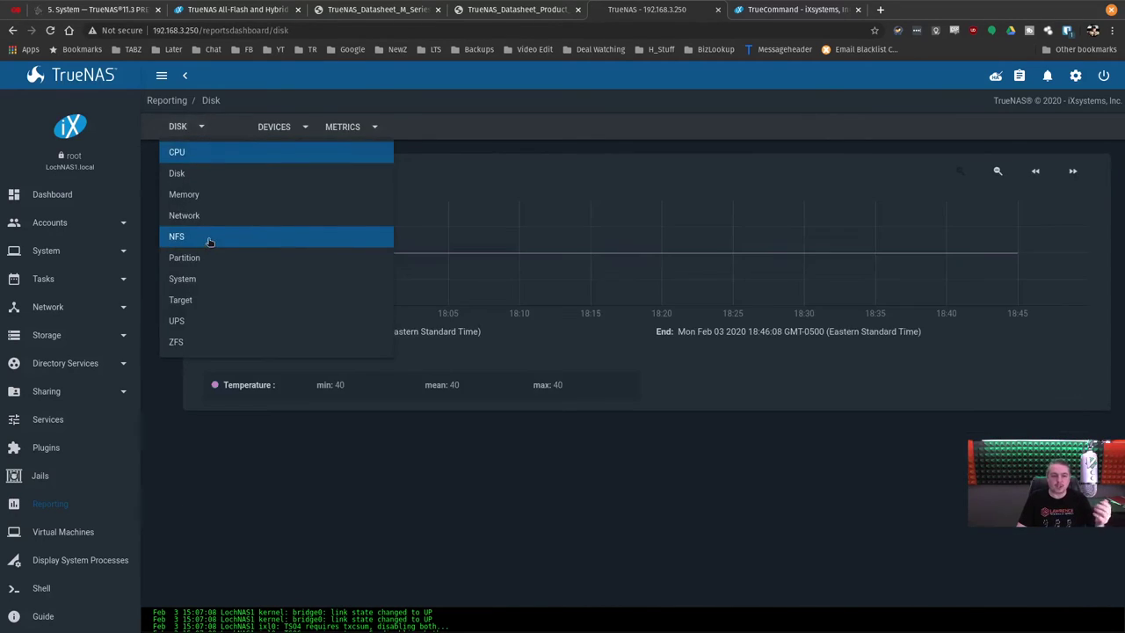
click(209, 239)
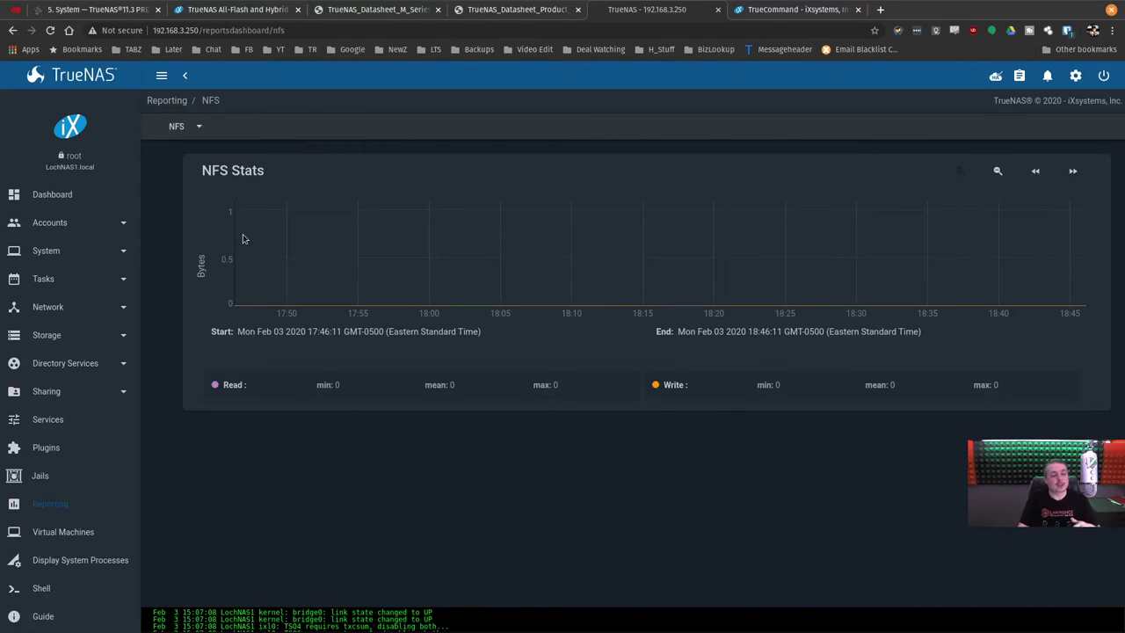
click(187, 127)
click(181, 174)
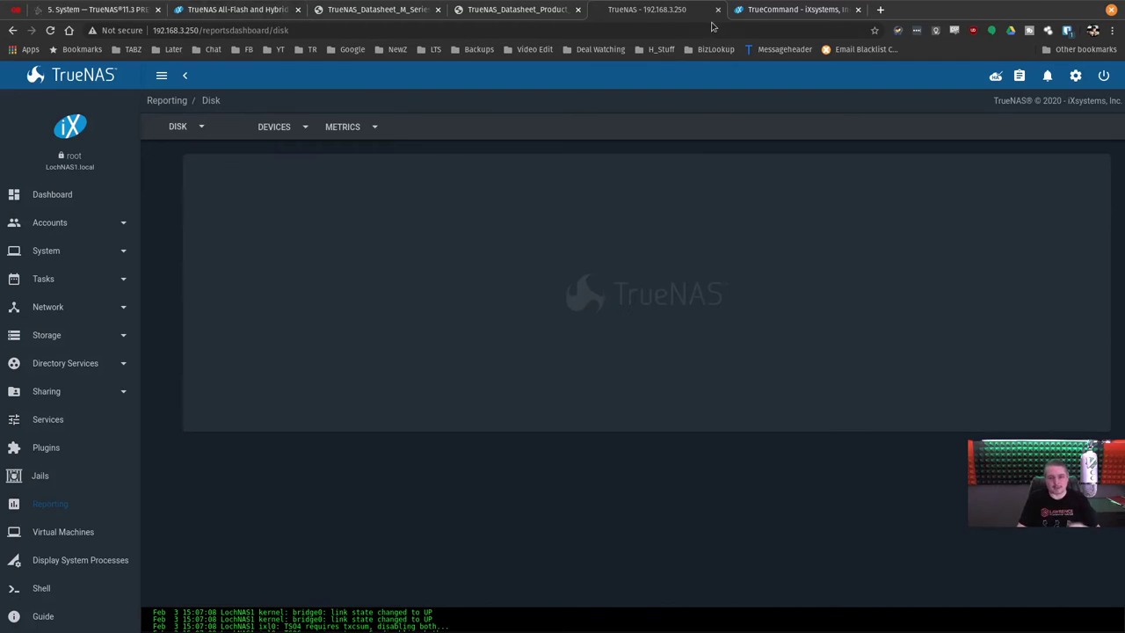
click(756, 9)
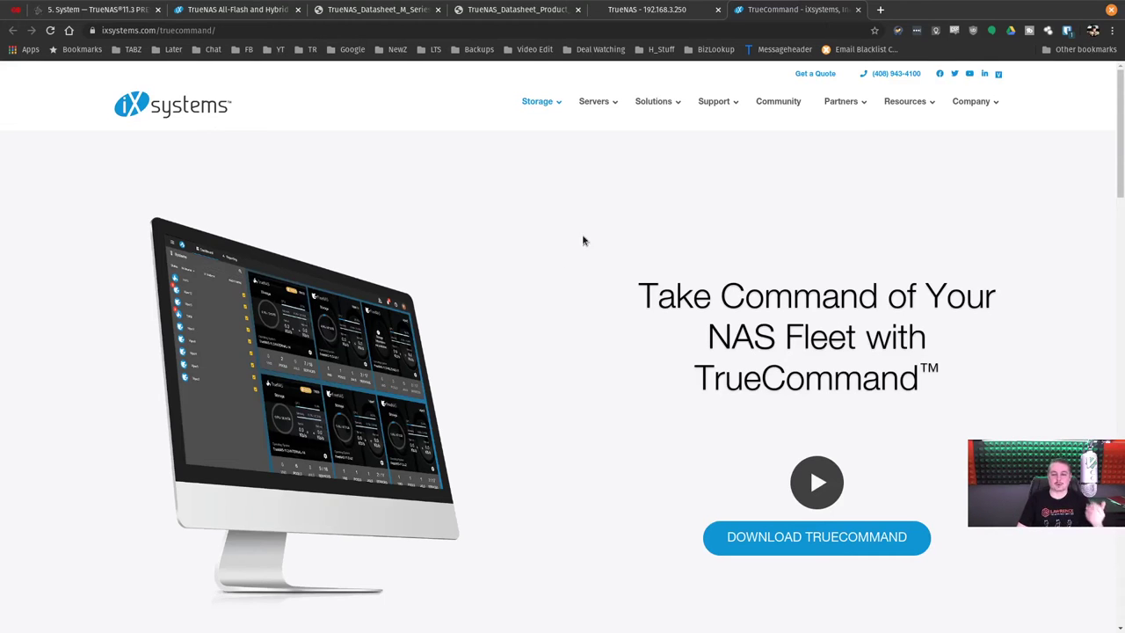
Scroll through the TrueCommand product page, then return to the TrueNAS Disk temperature report.
scroll(457, 274, down, 3)
scroll(458, 279, down, 5)
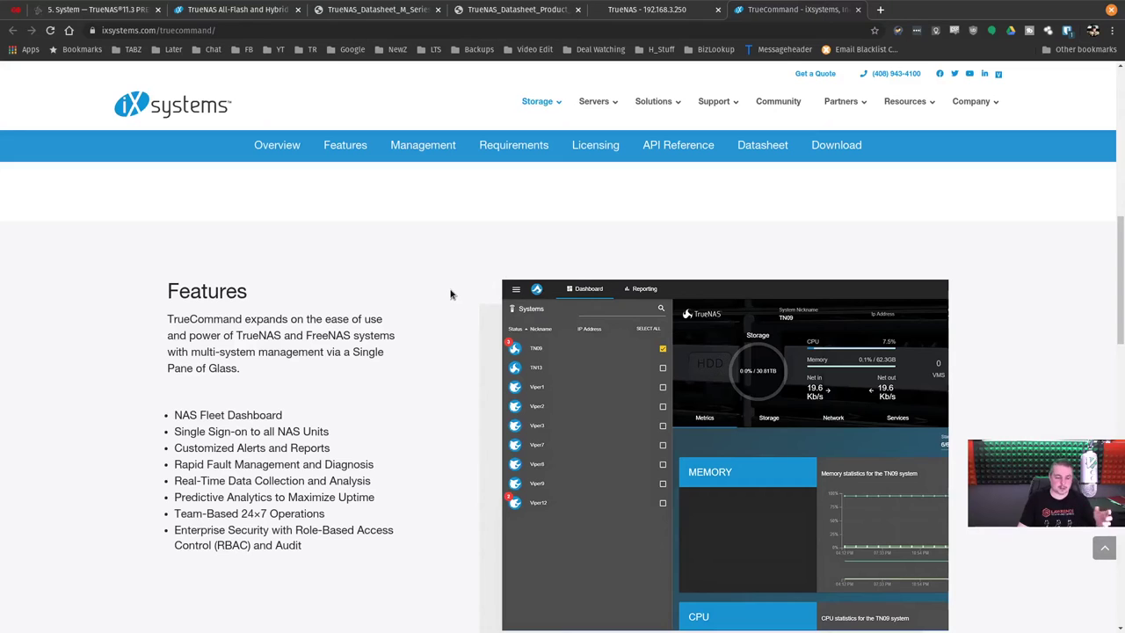
scroll(417, 325, down, 2)
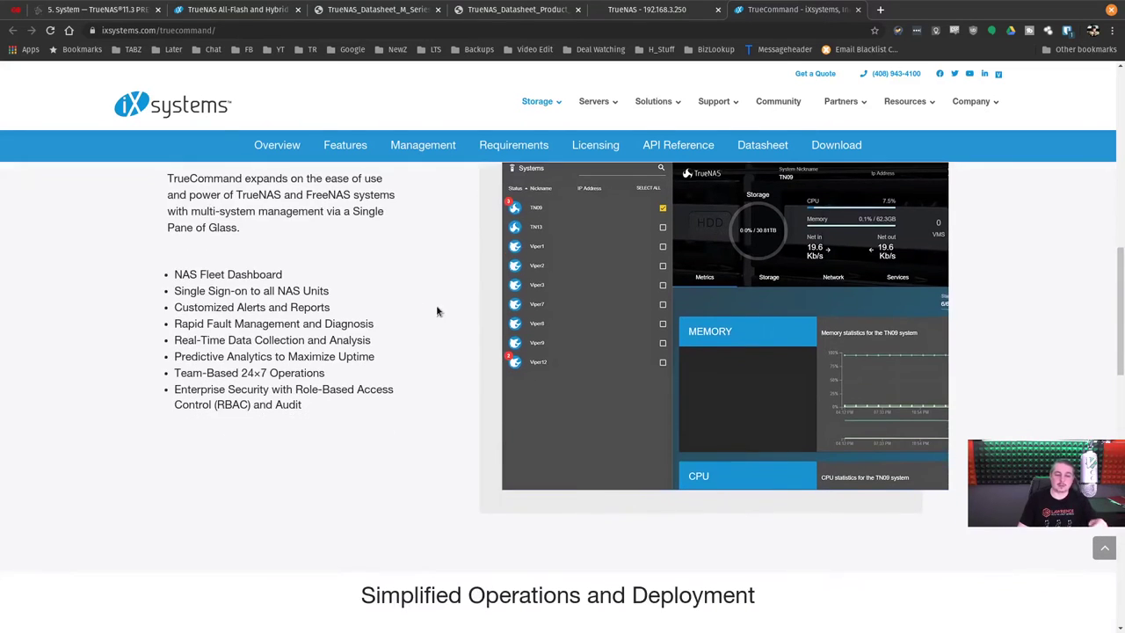
scroll(432, 318, up, 2)
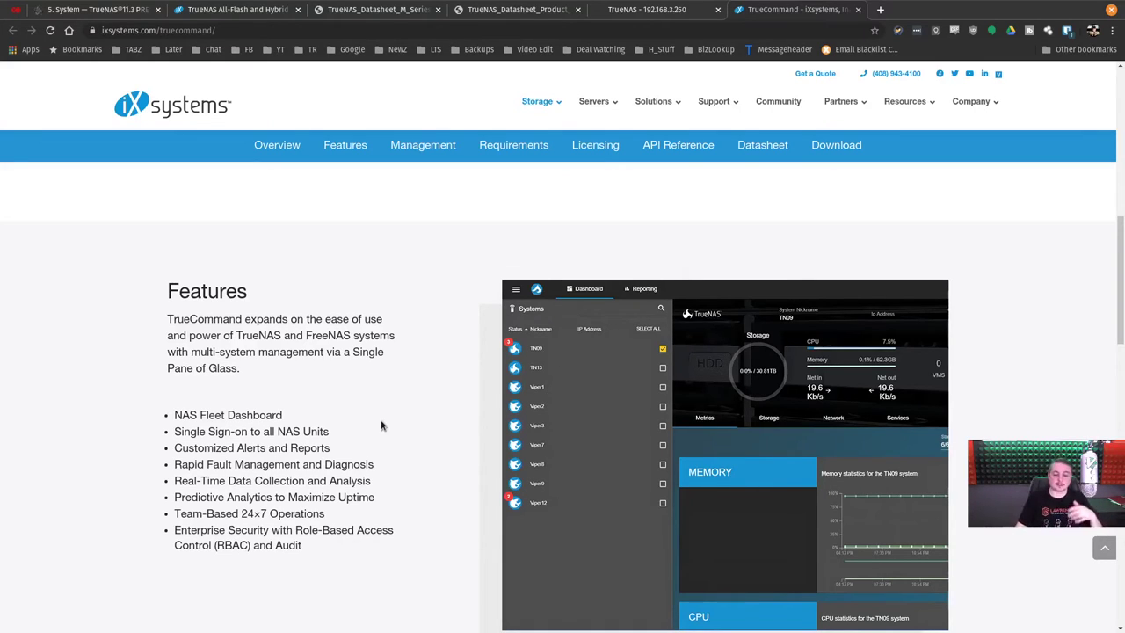
scroll(383, 429, down, 1)
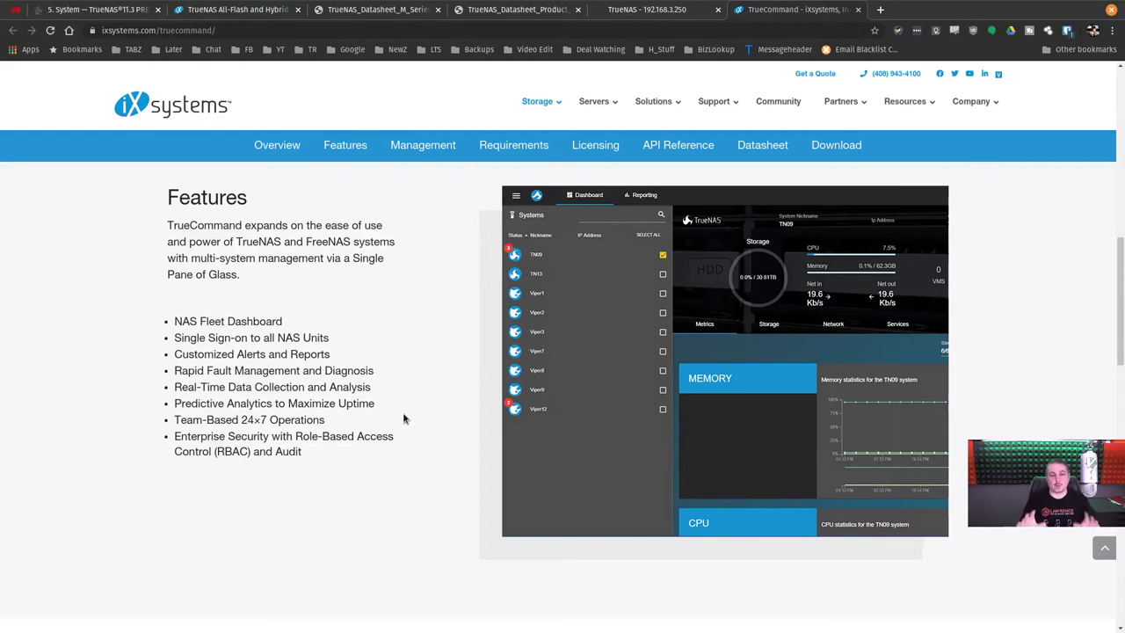
scroll(951, 379, up, 5)
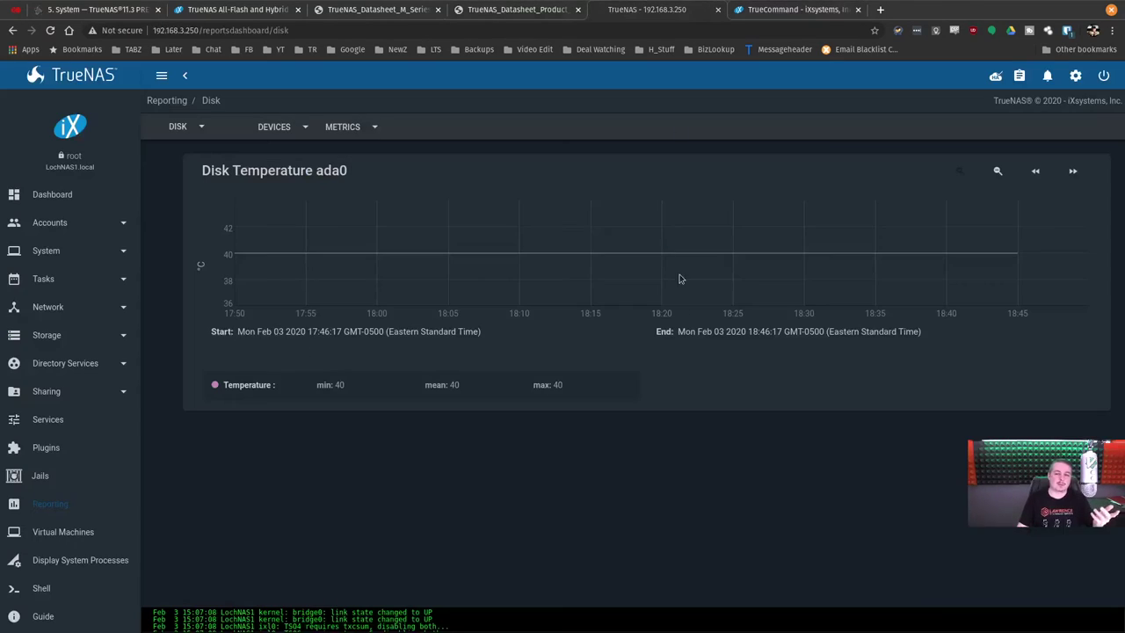
click(648, 8)
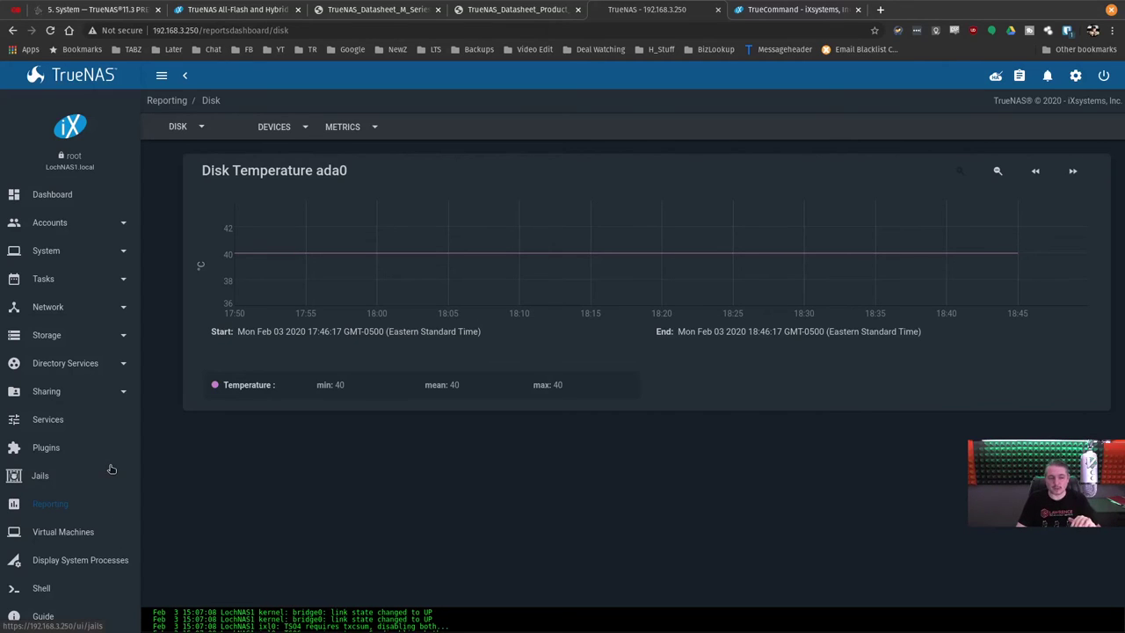
Go to the Virtual Machines page and begin adding a new VM.
click(88, 533)
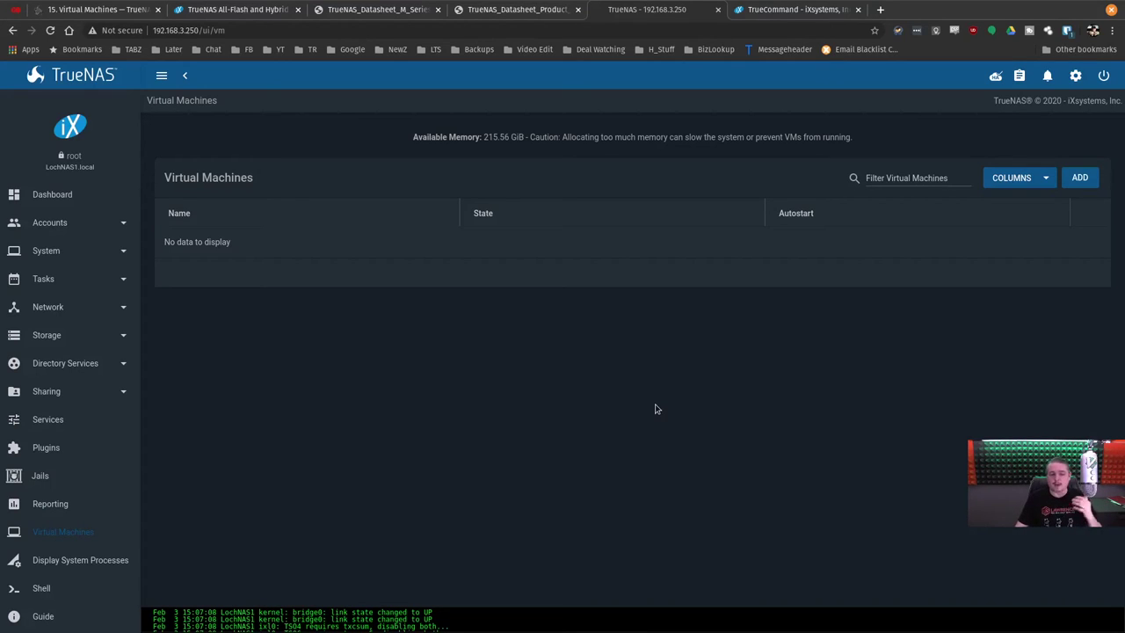
click(1079, 178)
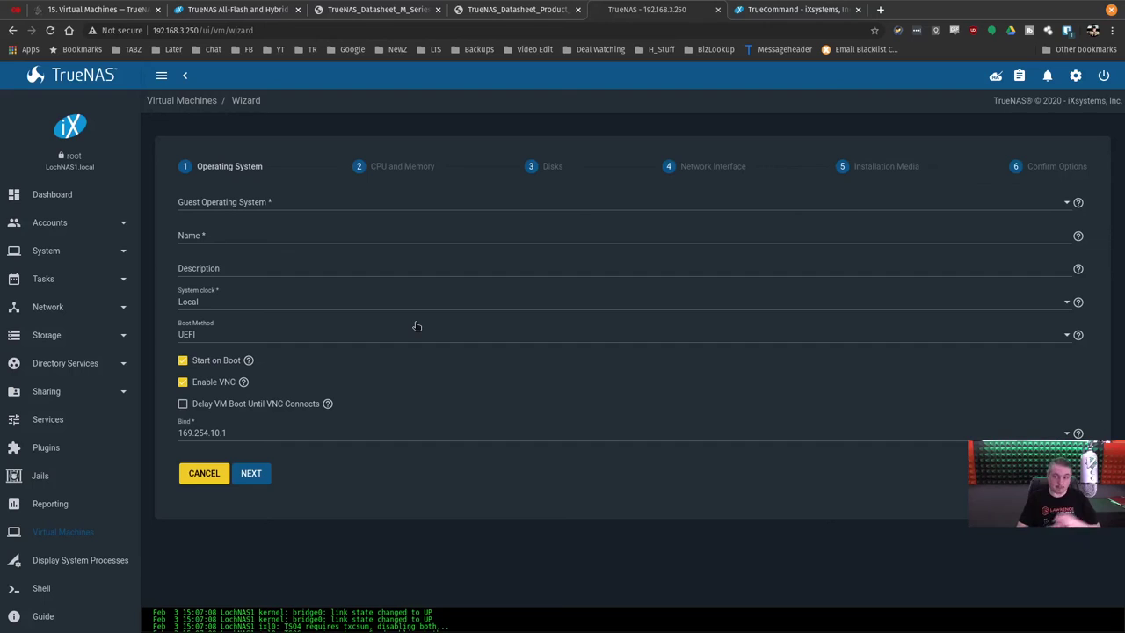
Choose Linux as the guest operating system and name the VM 'Test'.
click(244, 208)
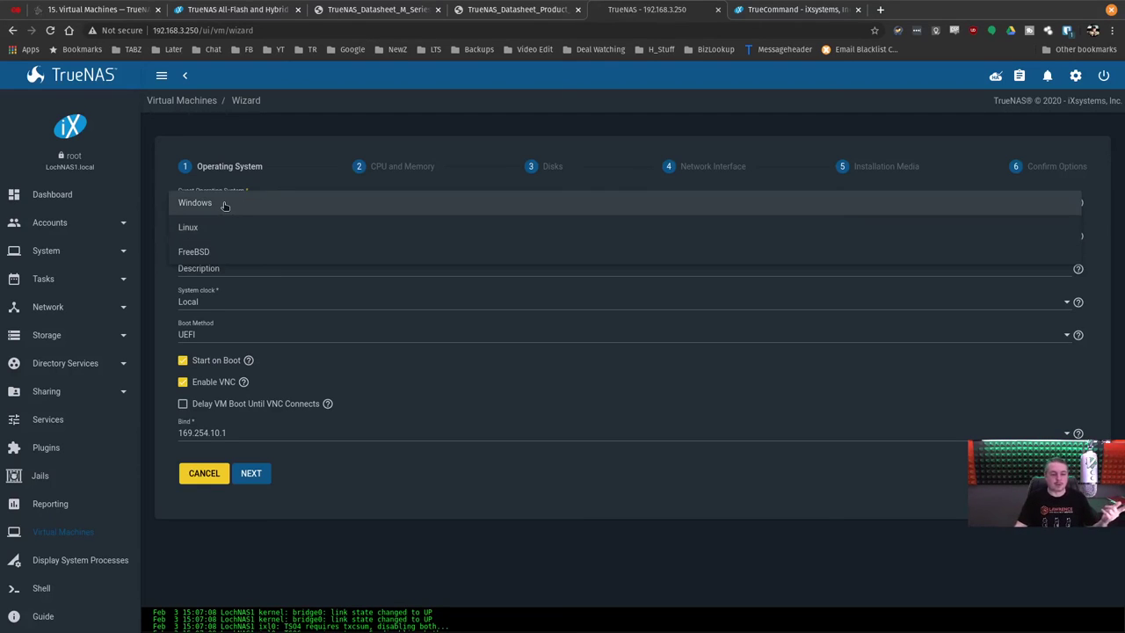
click(214, 252)
click(230, 234)
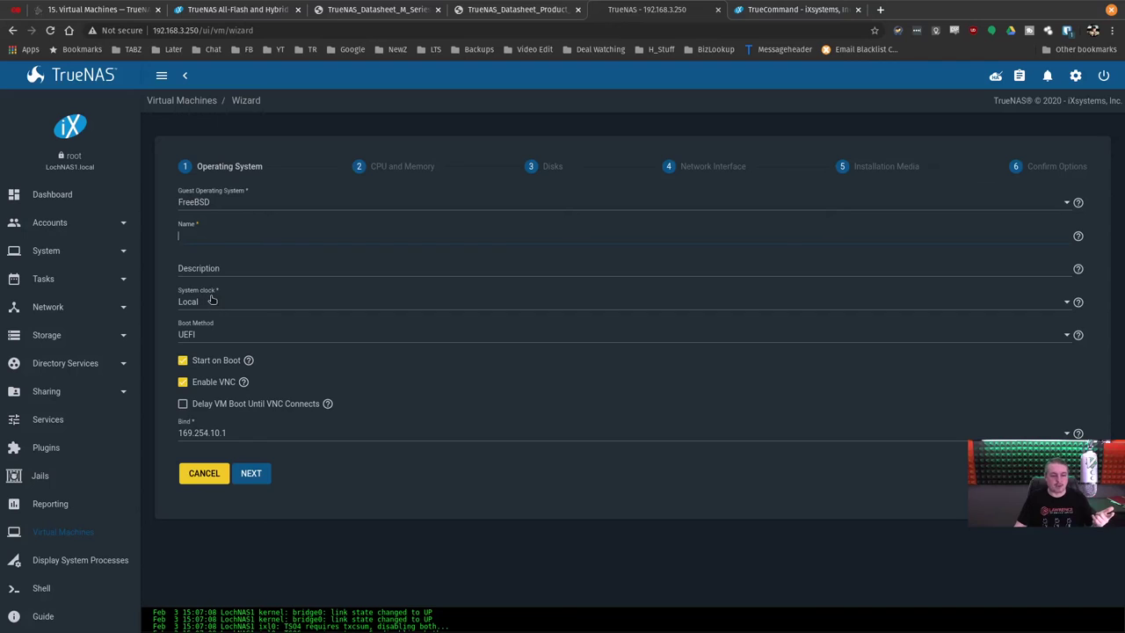
click(214, 231)
text(Test)
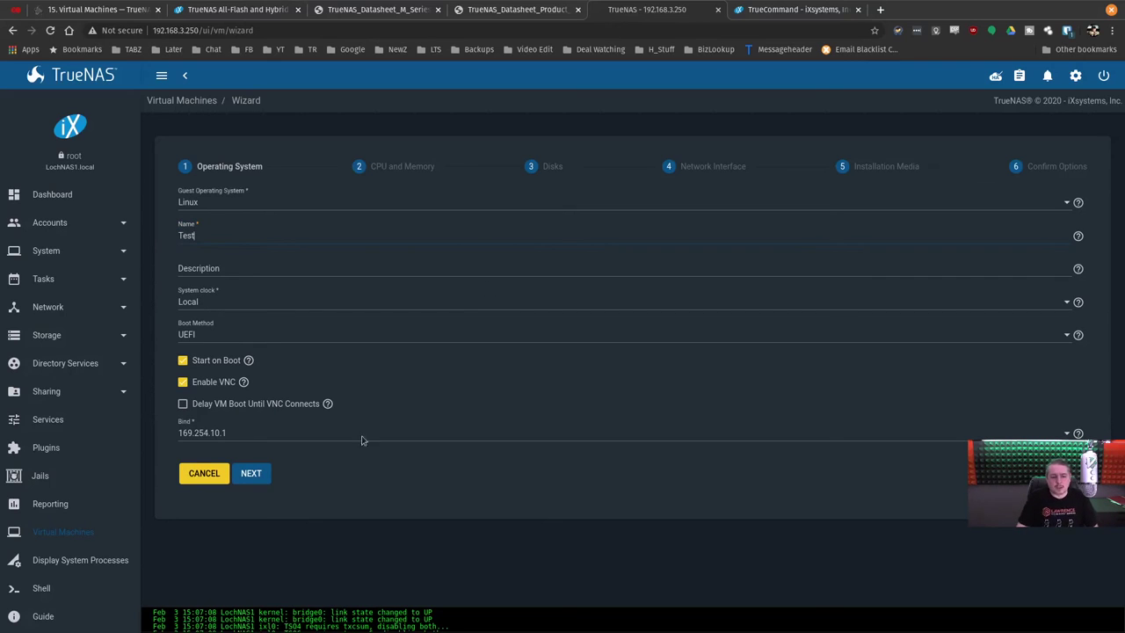
click(253, 474)
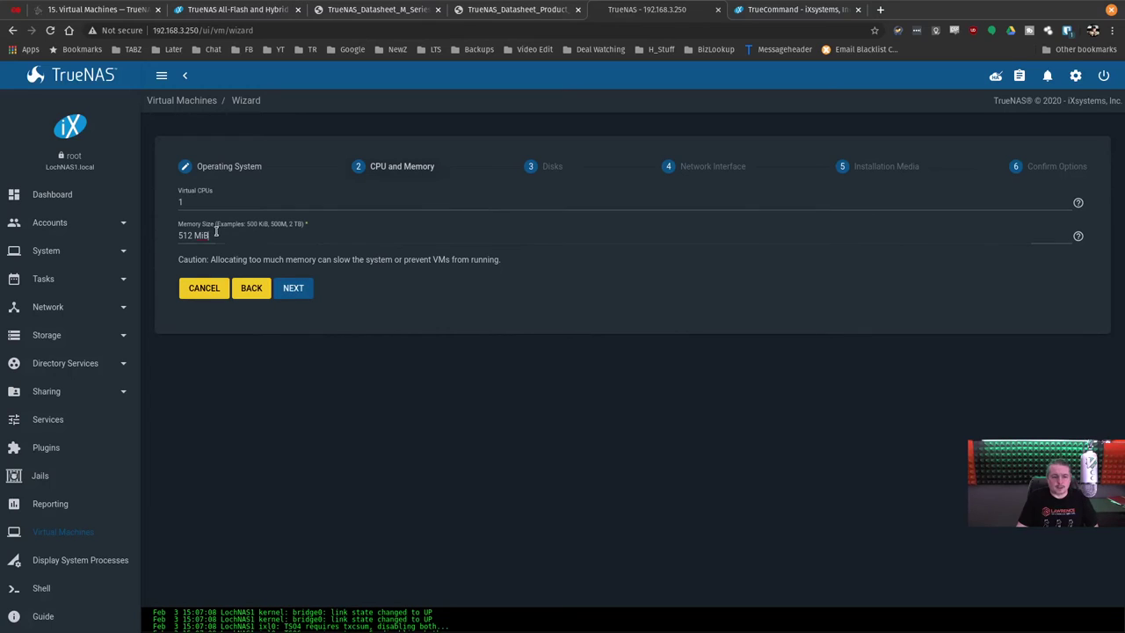
Set 4 virtual CPUs with 512 MiB memory and continue to the Disks step.
double_click(200, 203)
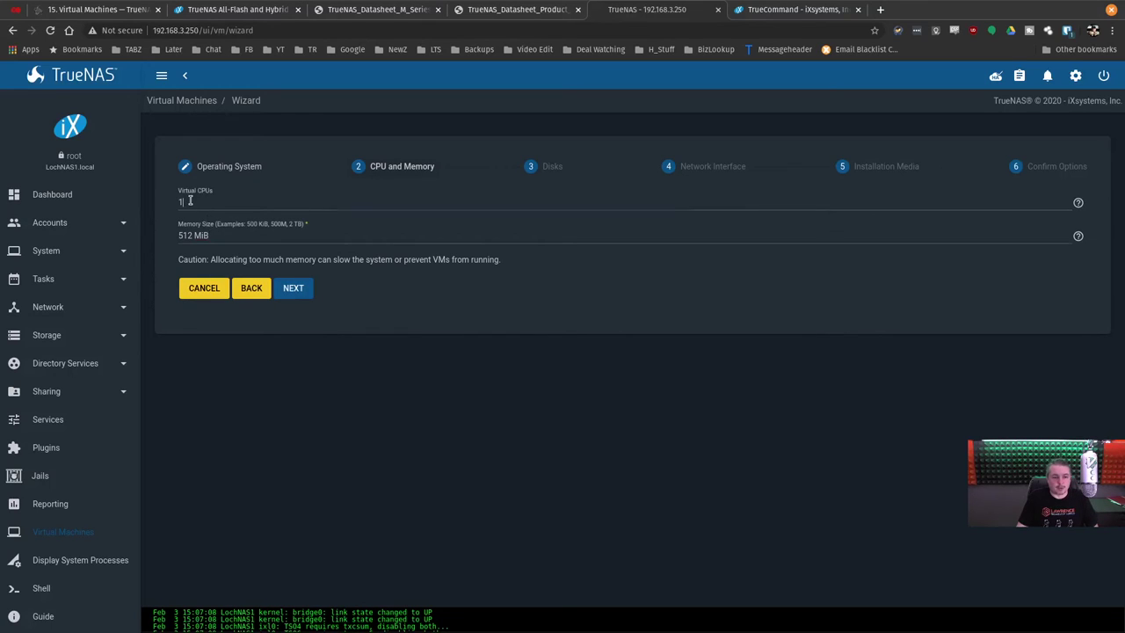
text(3)
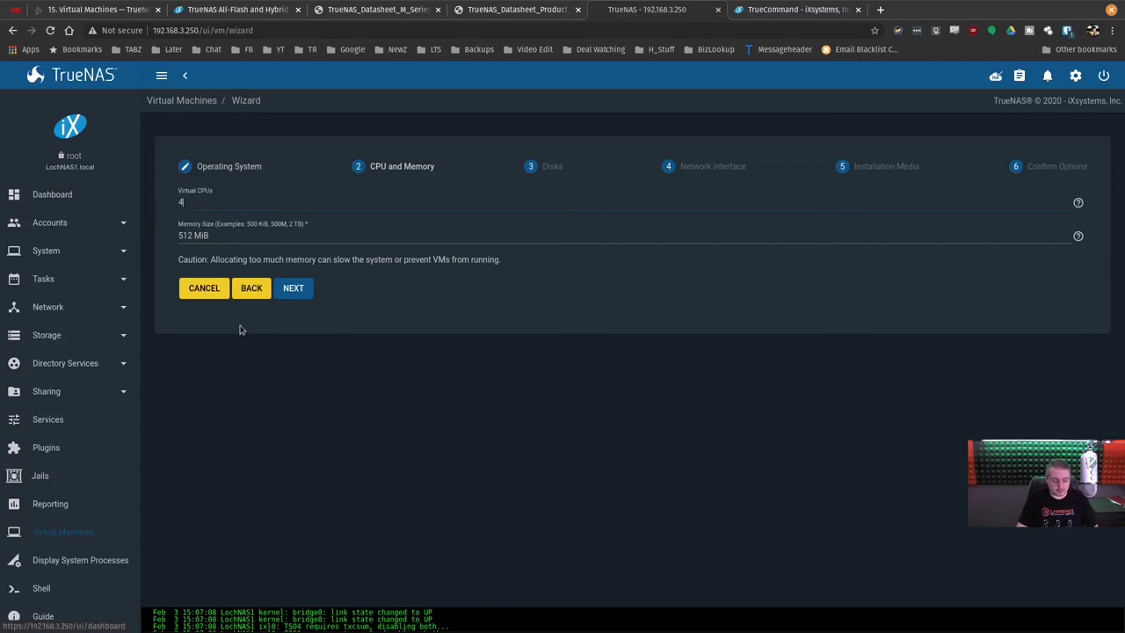
click(288, 289)
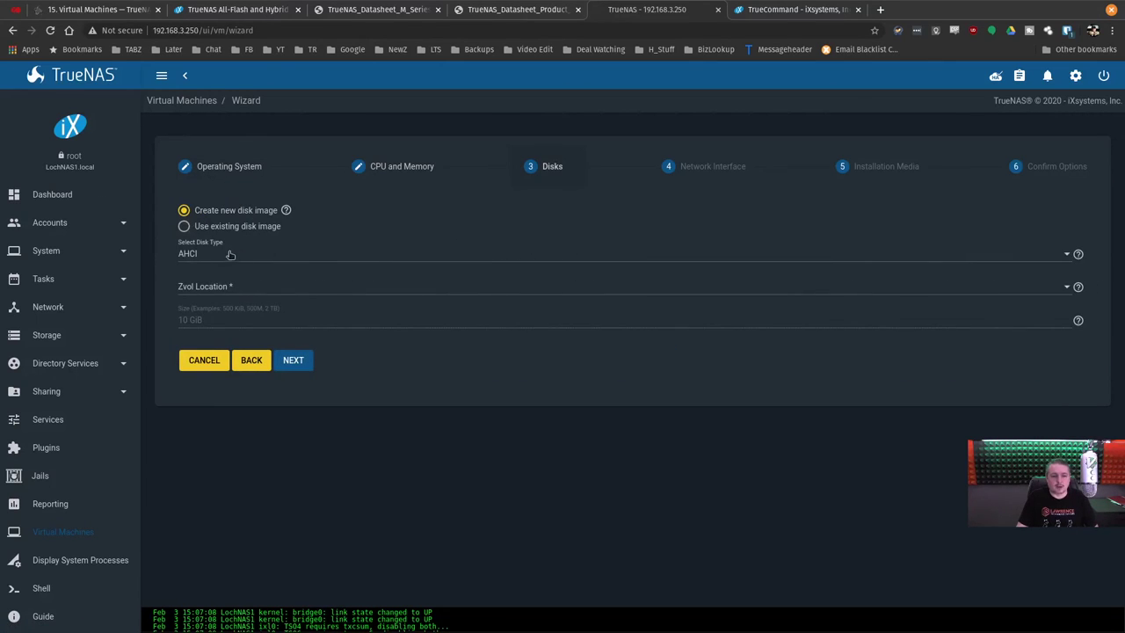
Put the VM disk's zvol on ThreeTank, then cancel the VM wizard.
click(228, 254)
click(244, 287)
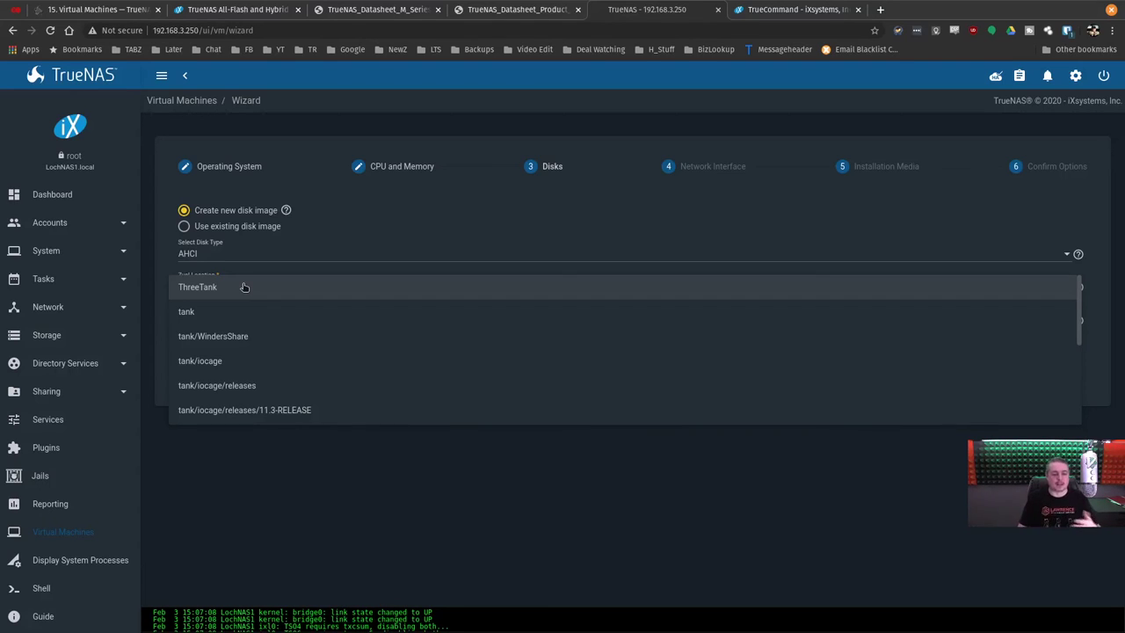
click(244, 288)
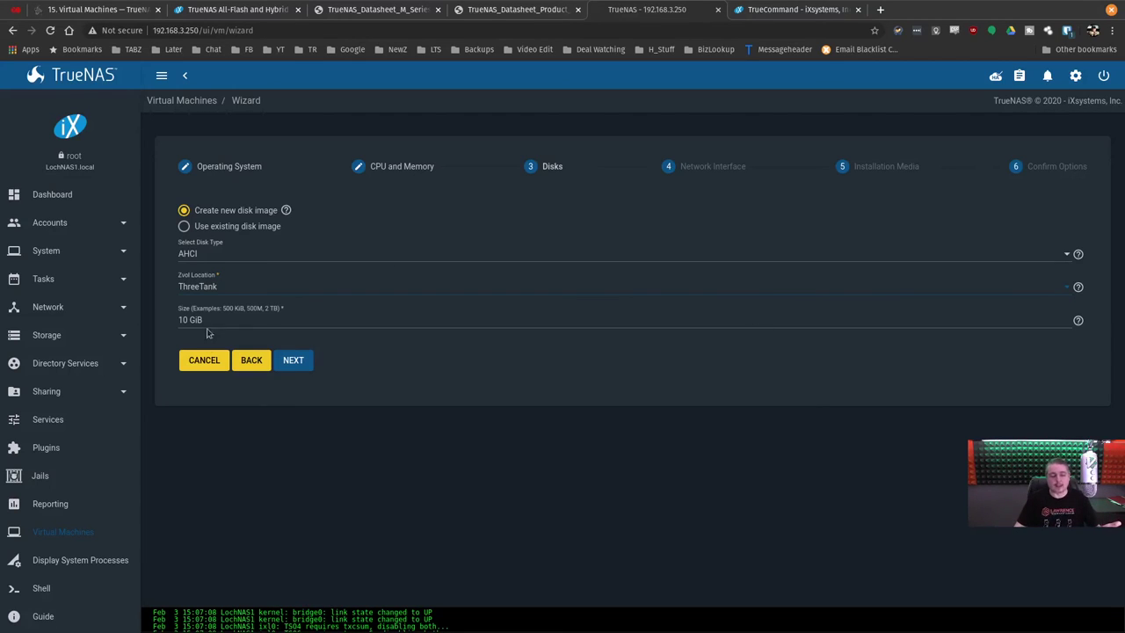
click(205, 366)
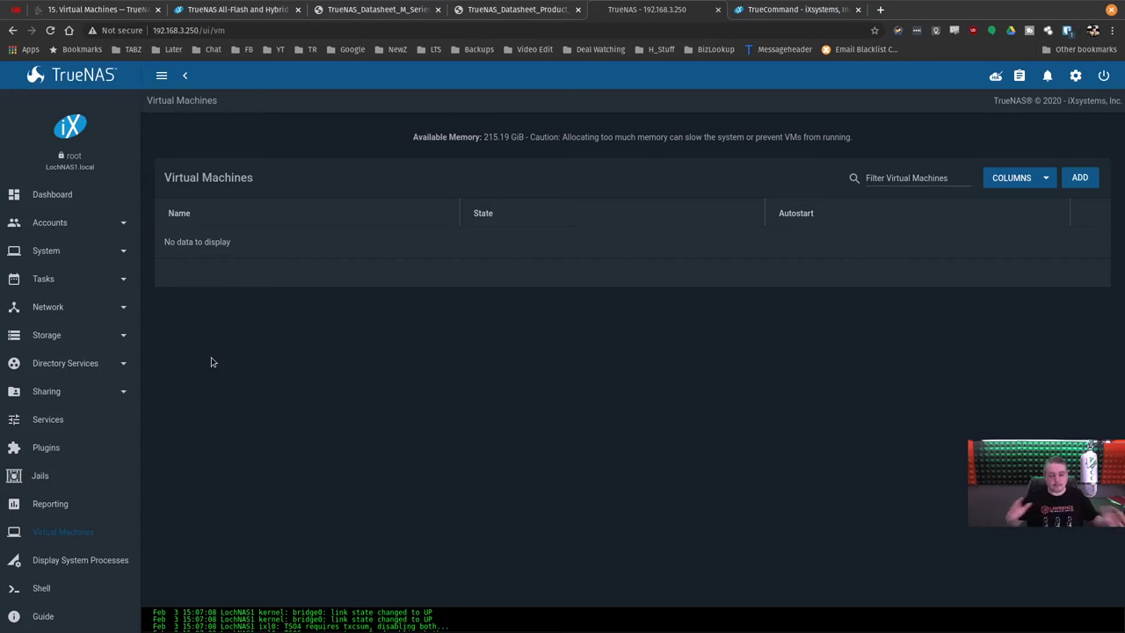
From the Dashboard, expand the System settings group and open Alert Services.
click(81, 195)
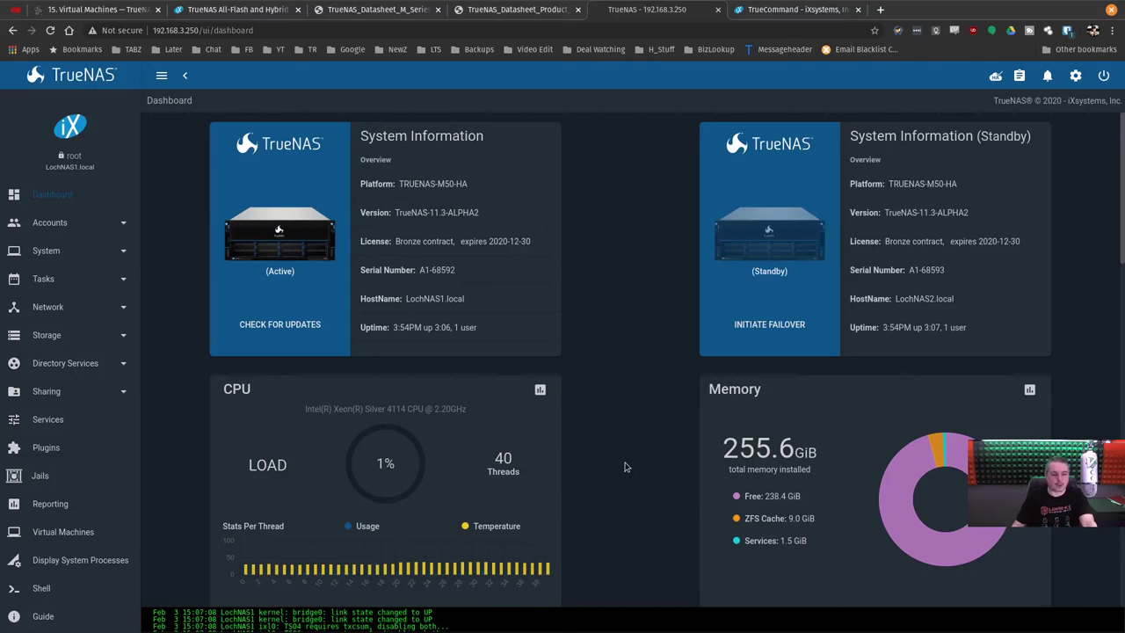
click(54, 227)
click(53, 227)
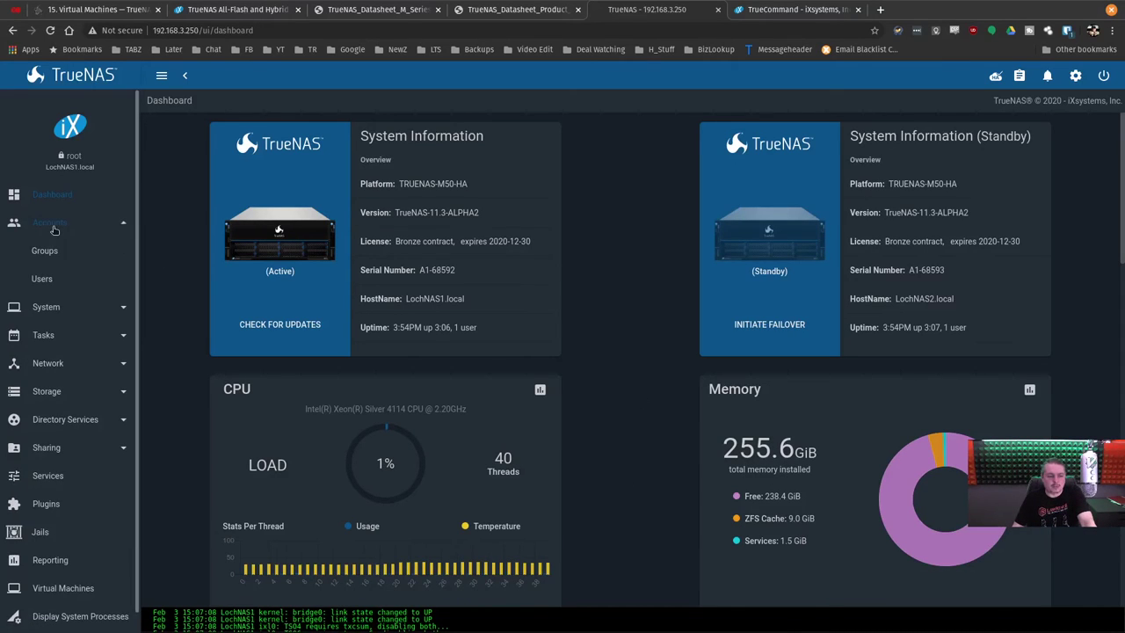
click(46, 250)
scroll(50, 395, down, 3)
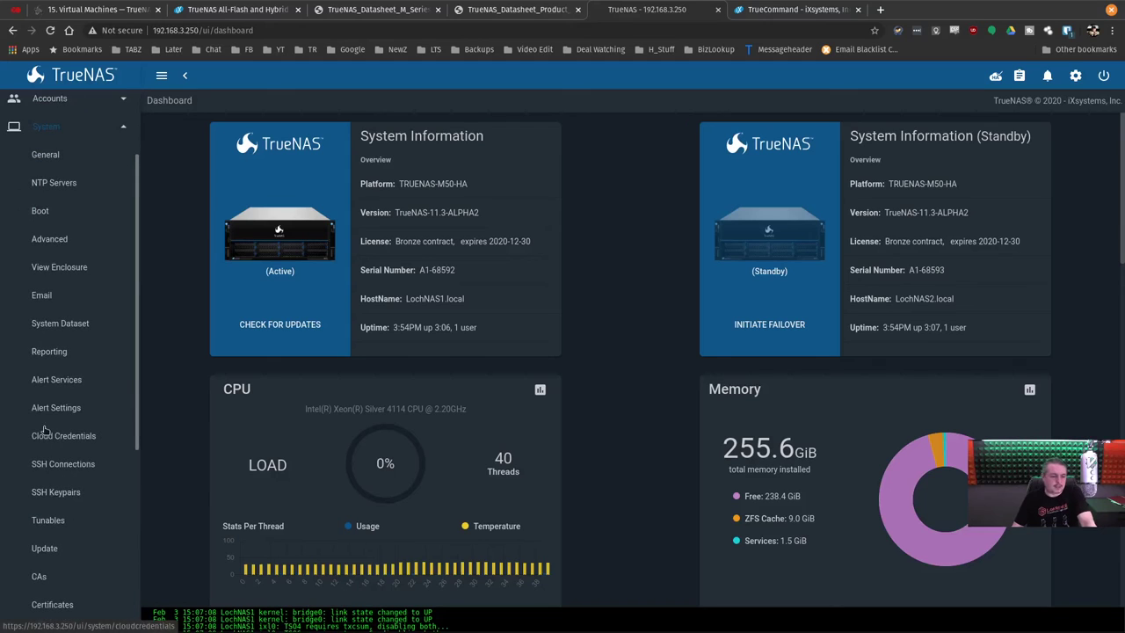
click(56, 378)
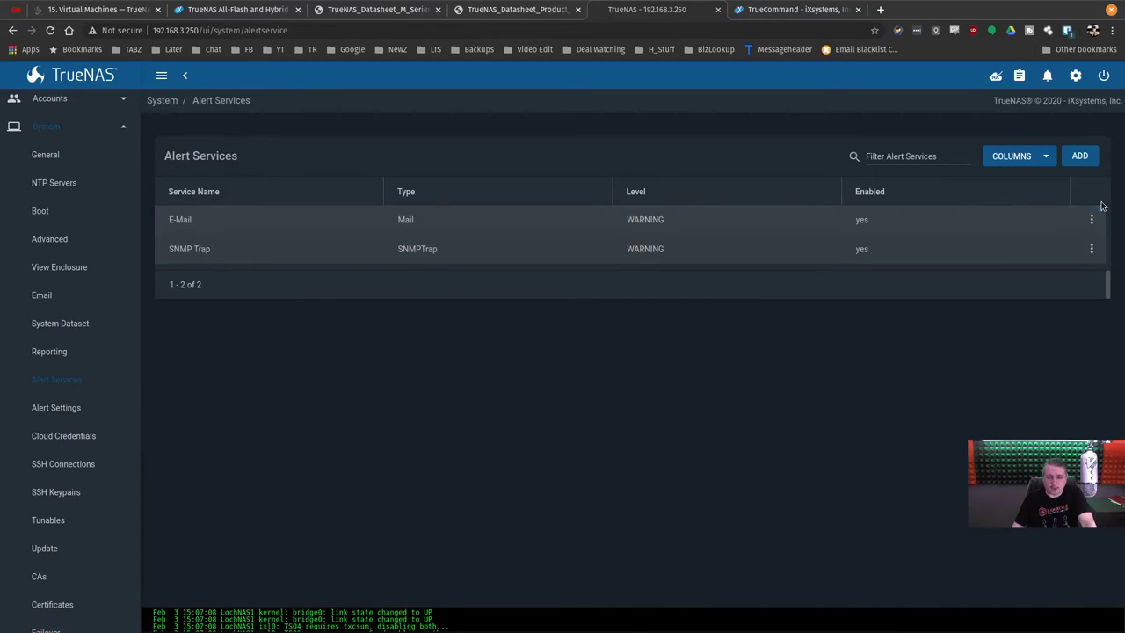
click(1079, 156)
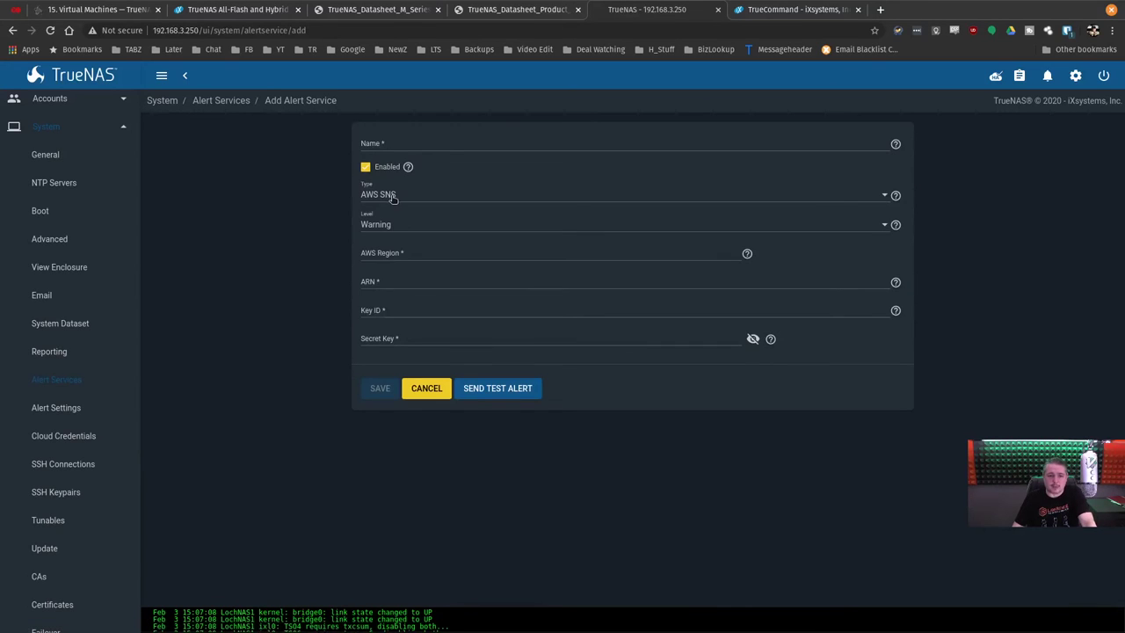
click(394, 199)
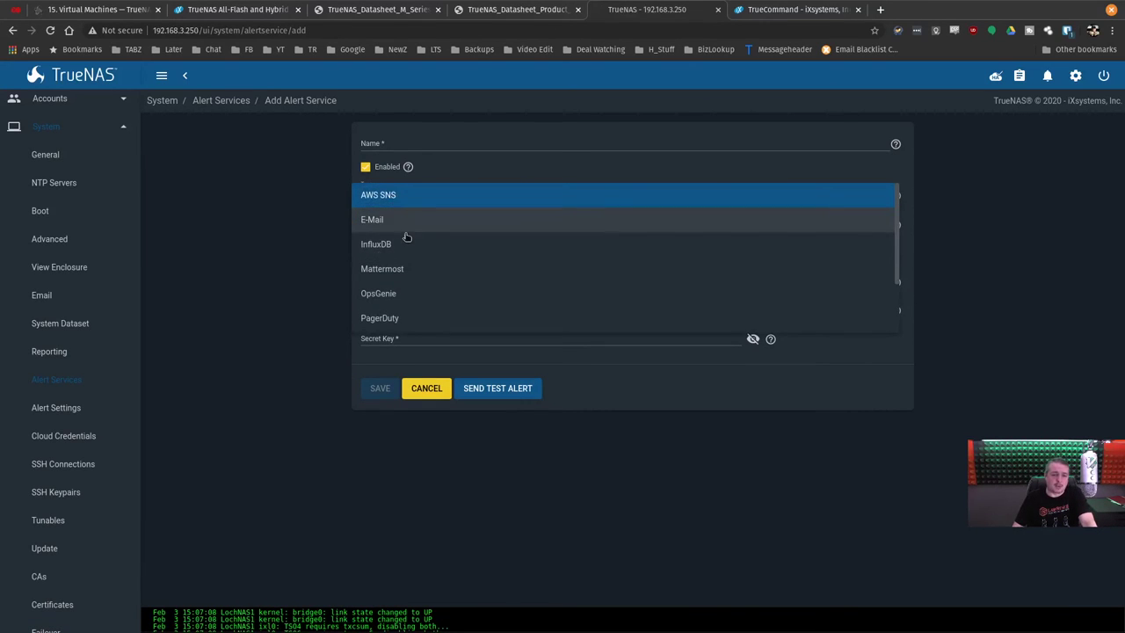
scroll(410, 269, down, 1)
scroll(409, 269, down, 1)
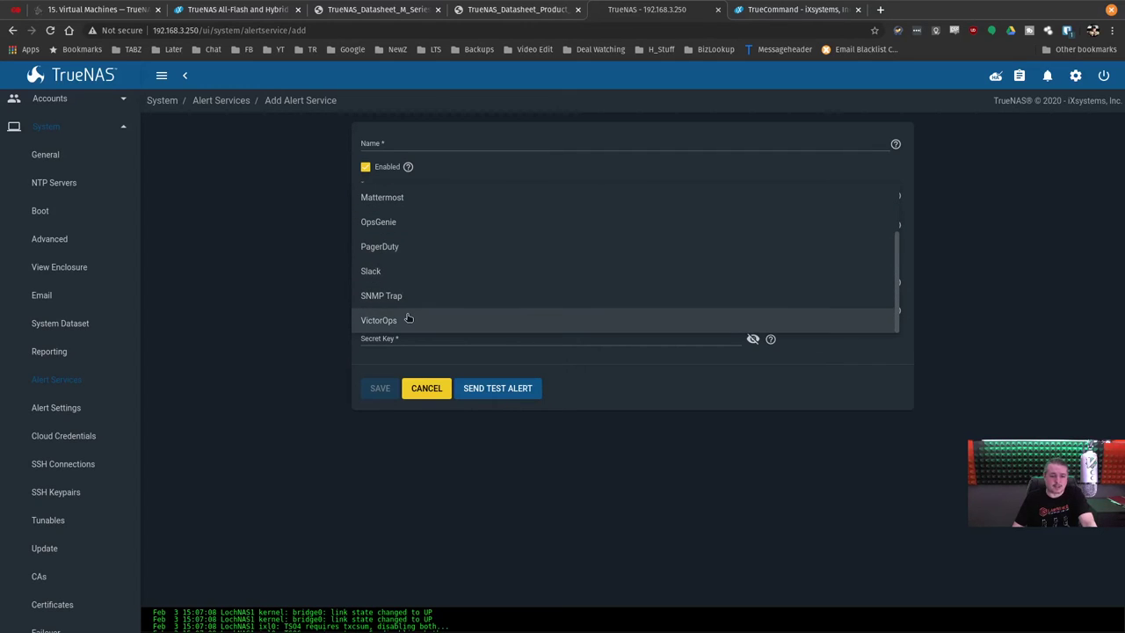
scroll(409, 316, up, 2)
click(423, 388)
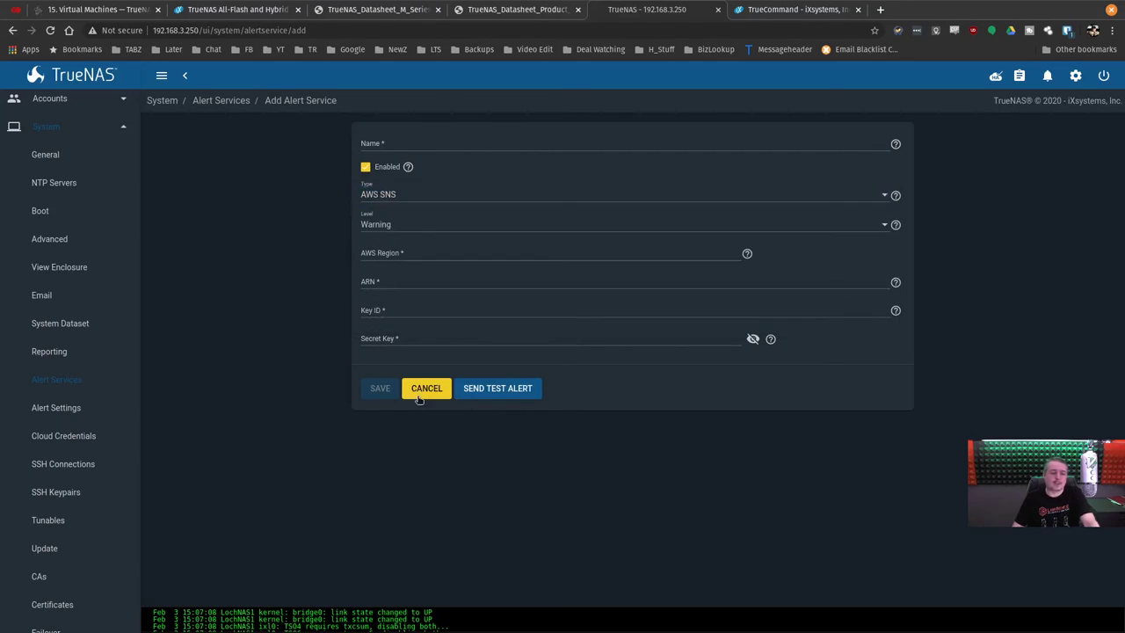
click(425, 388)
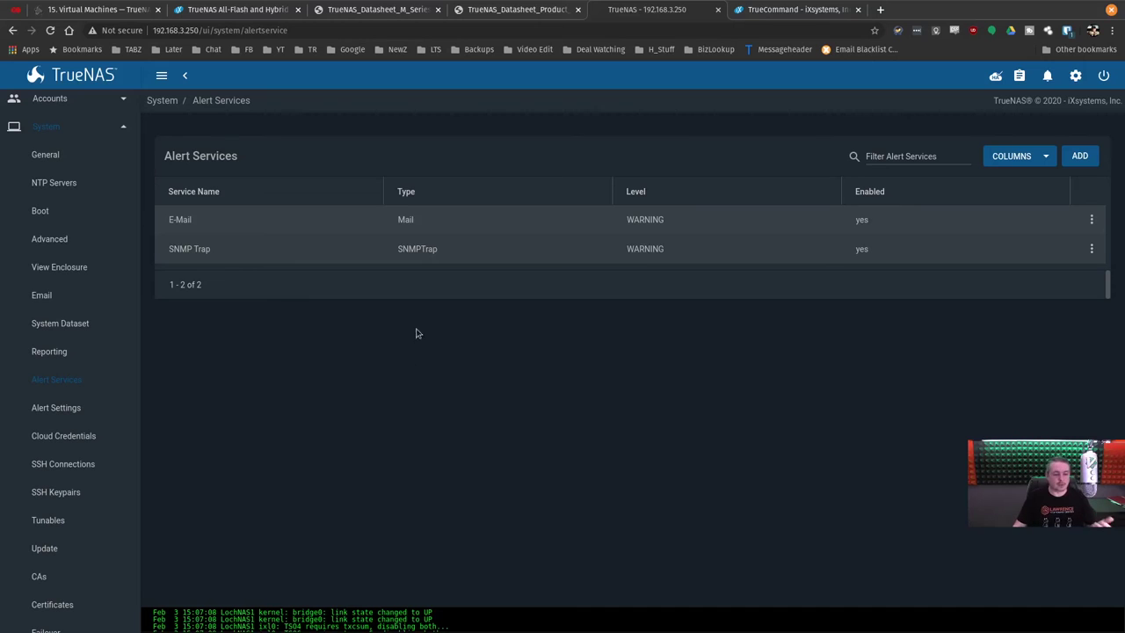
Review Alert Settings, checking the iSCSI portal alert frequency without changing it.
click(60, 408)
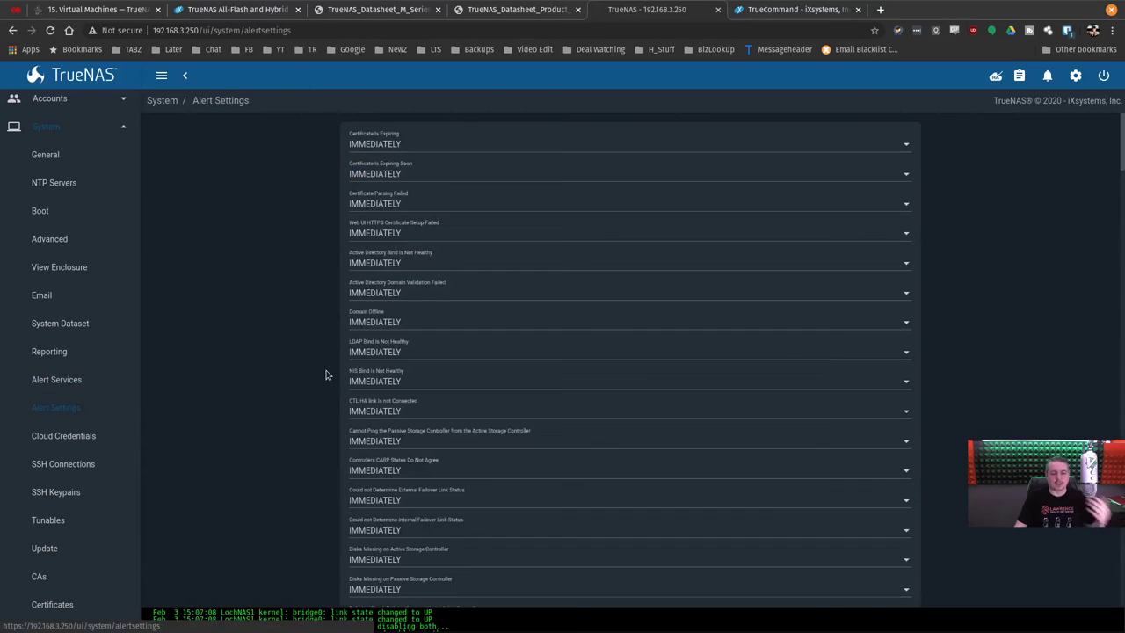
scroll(539, 391, down, 5)
scroll(541, 395, down, 8)
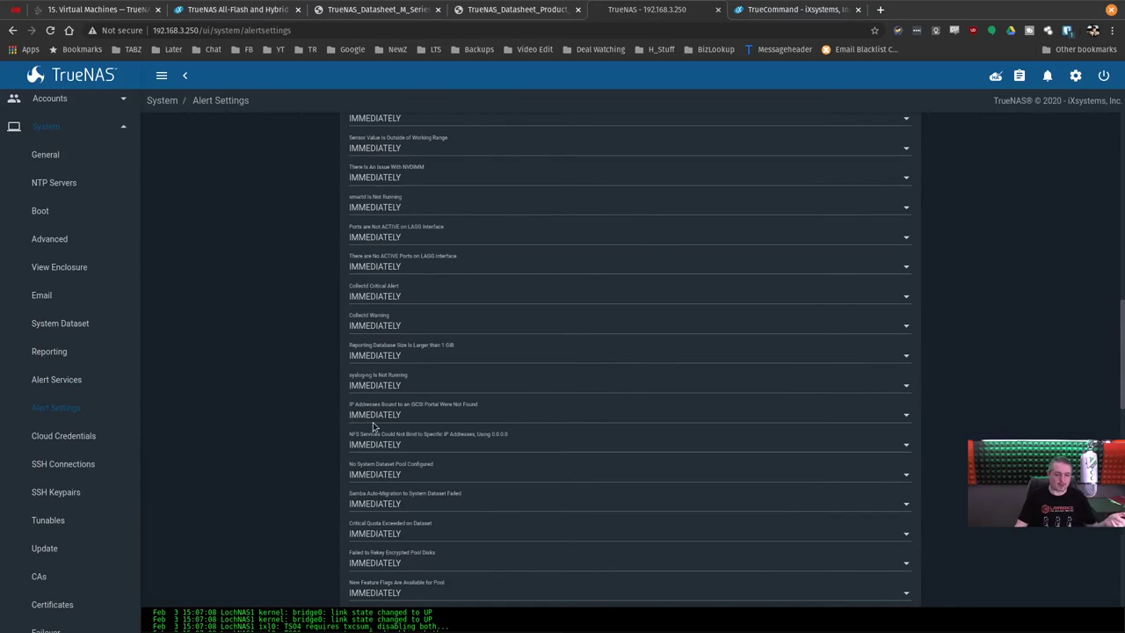
click(372, 420)
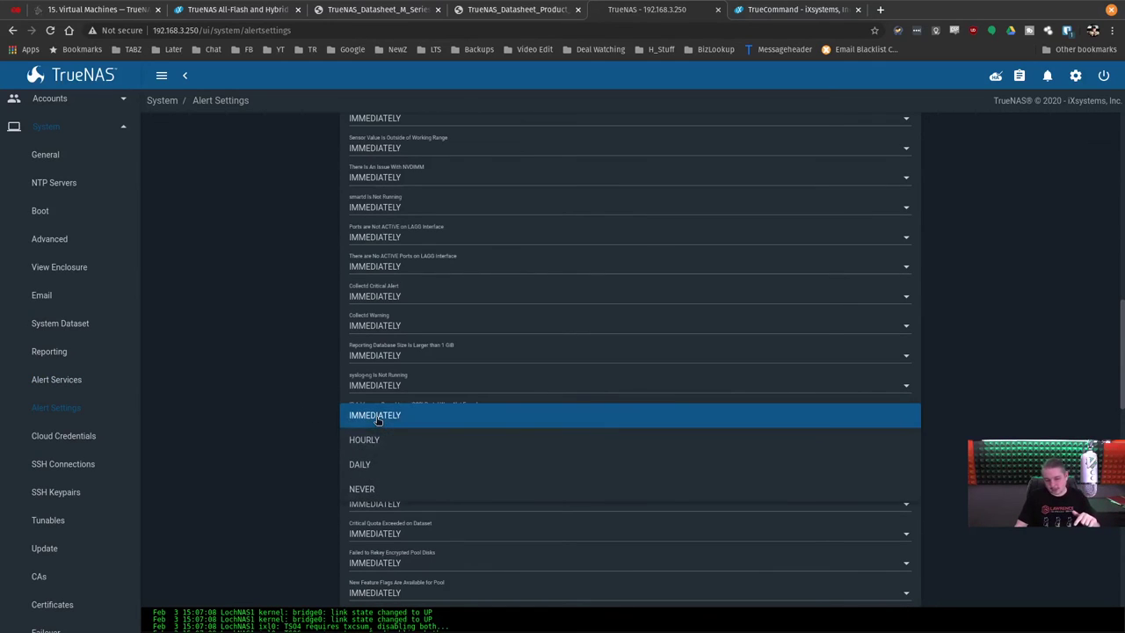
click(974, 413)
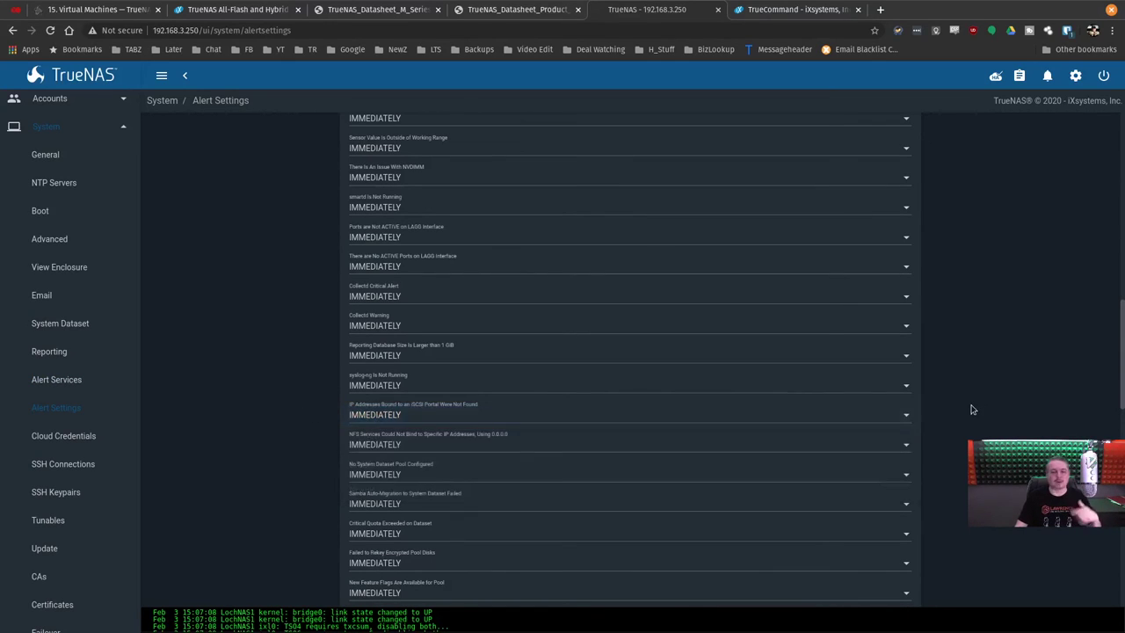
Scroll down the System menu and open Cloud Credentials.
scroll(972, 414, down, 3)
scroll(924, 402, down, 5)
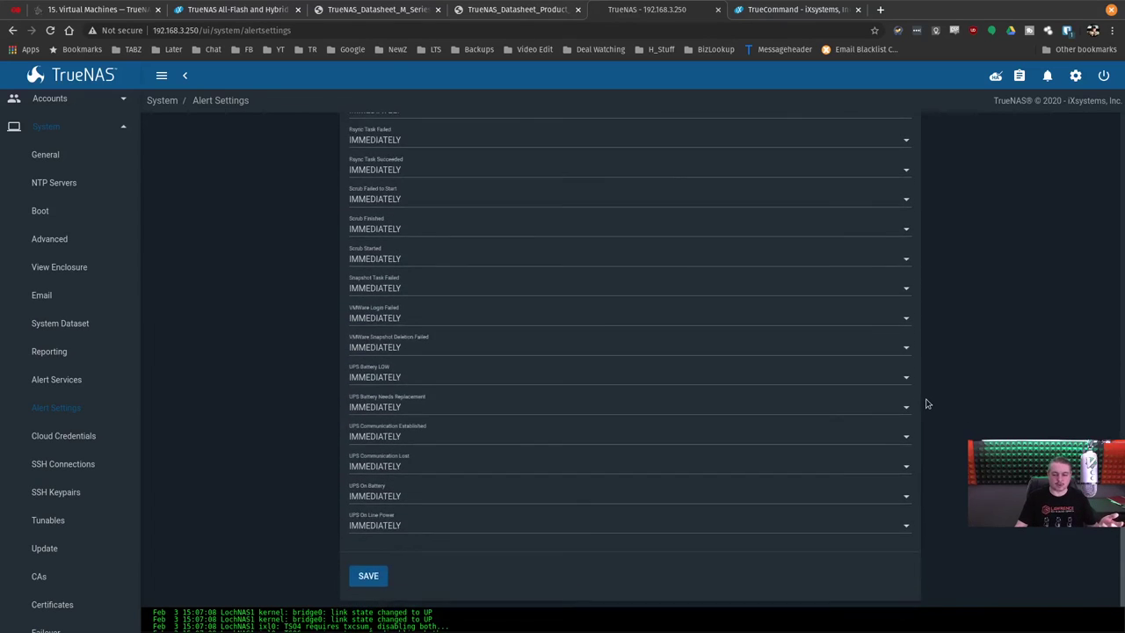
click(89, 438)
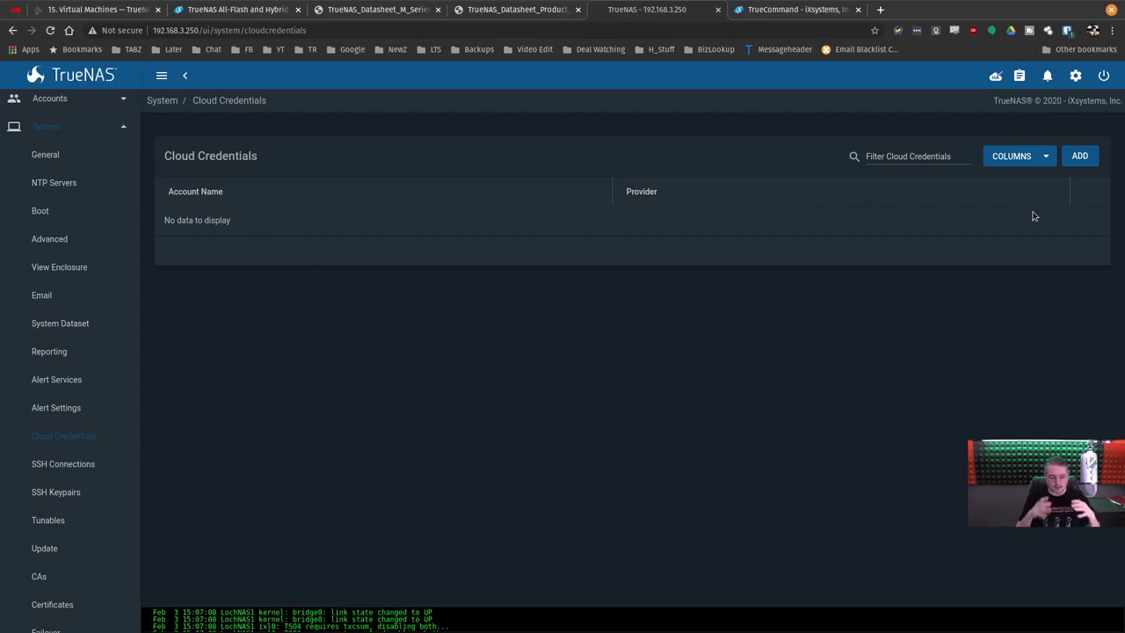
click(1070, 160)
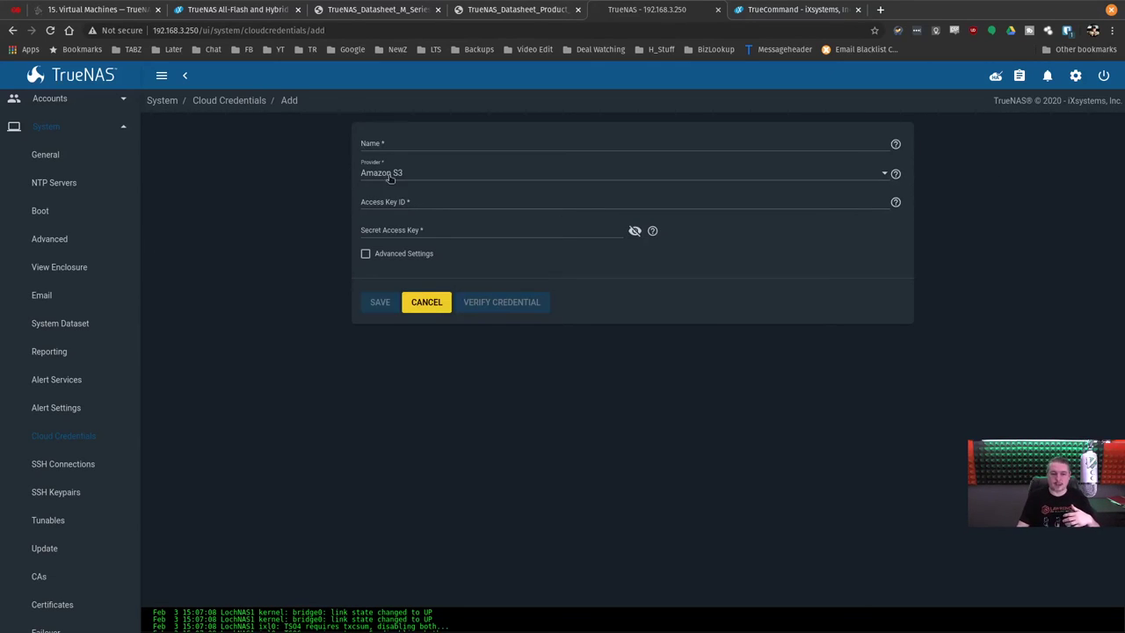
click(396, 173)
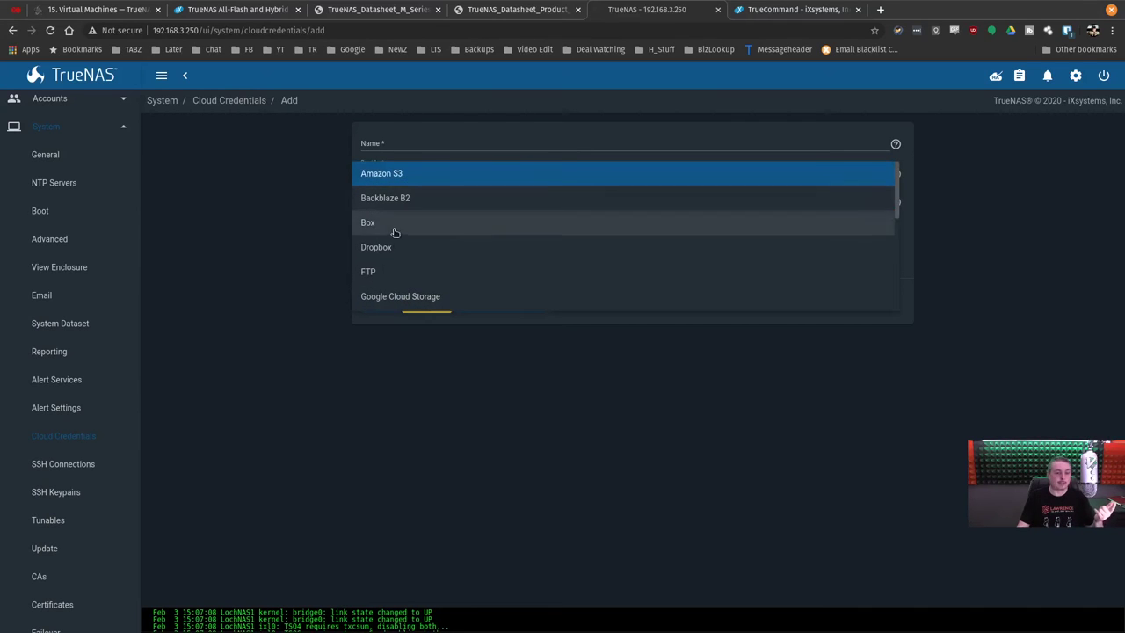
scroll(393, 251, down, 1)
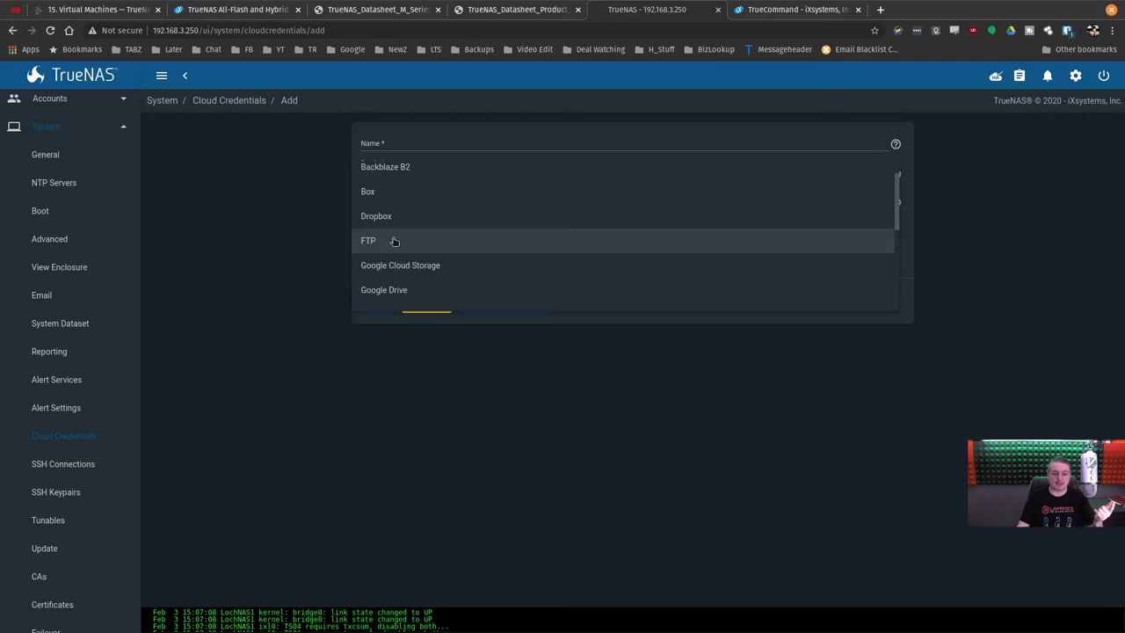
scroll(400, 246, down, 2)
scroll(417, 261, down, 2)
scroll(416, 261, down, 4)
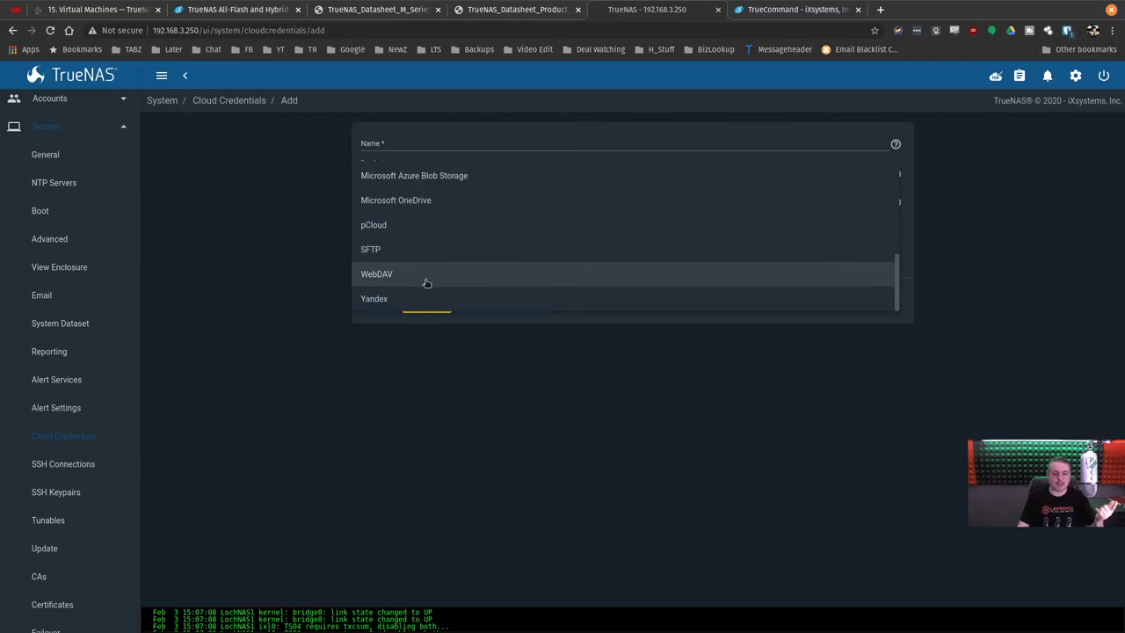
click(372, 300)
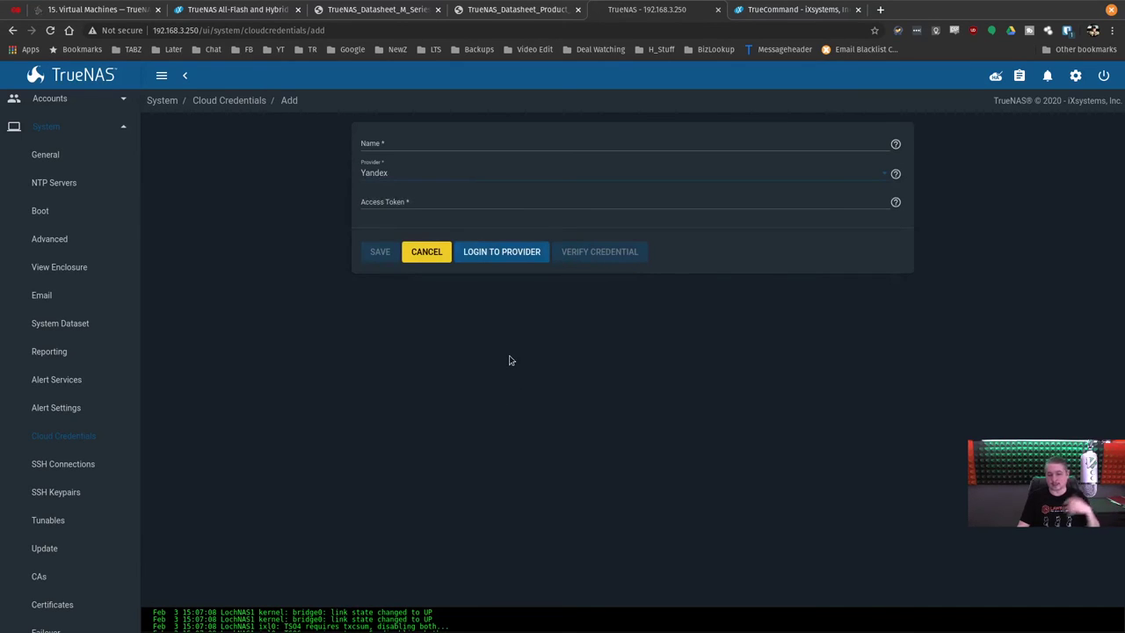
click(412, 255)
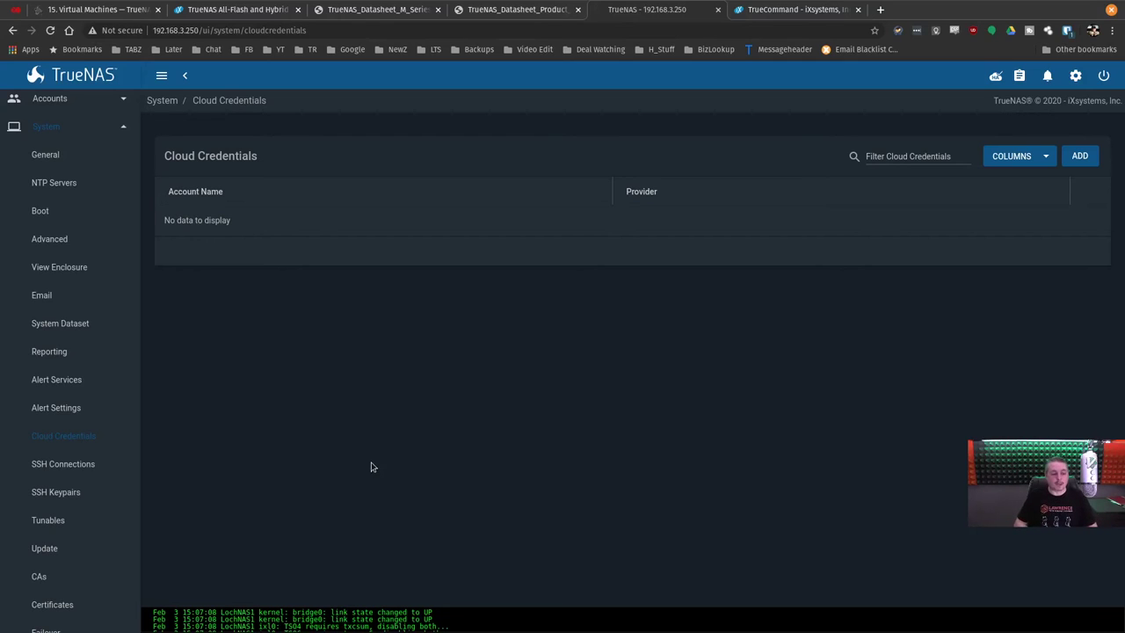
click(84, 132)
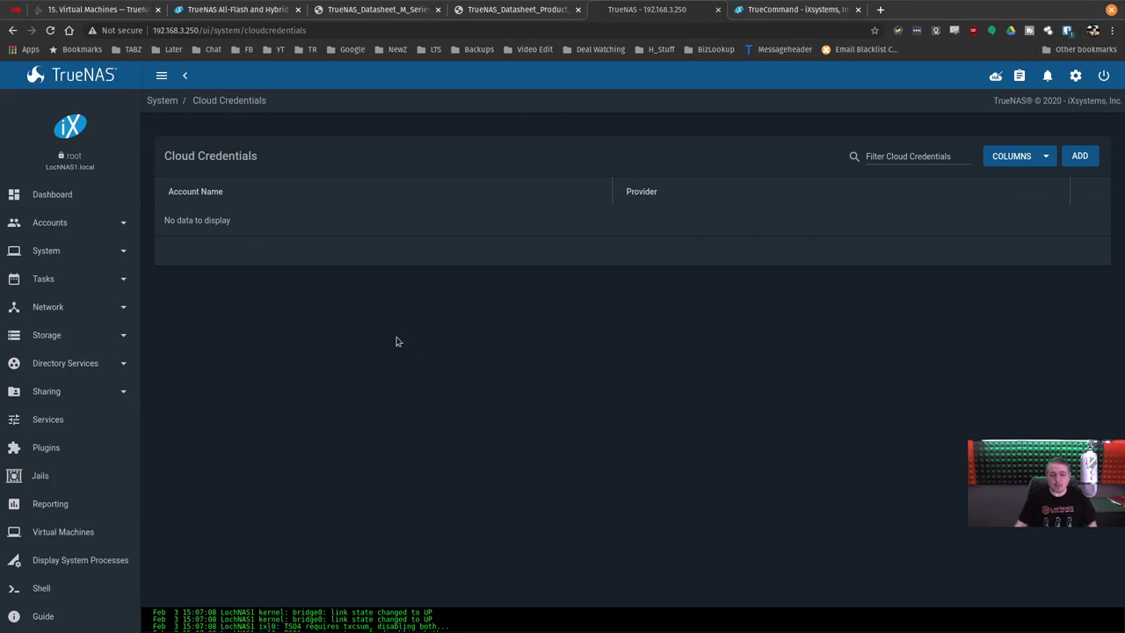
Check the dashboard's HA status notice to confirm high availability is enabled.
click(51, 202)
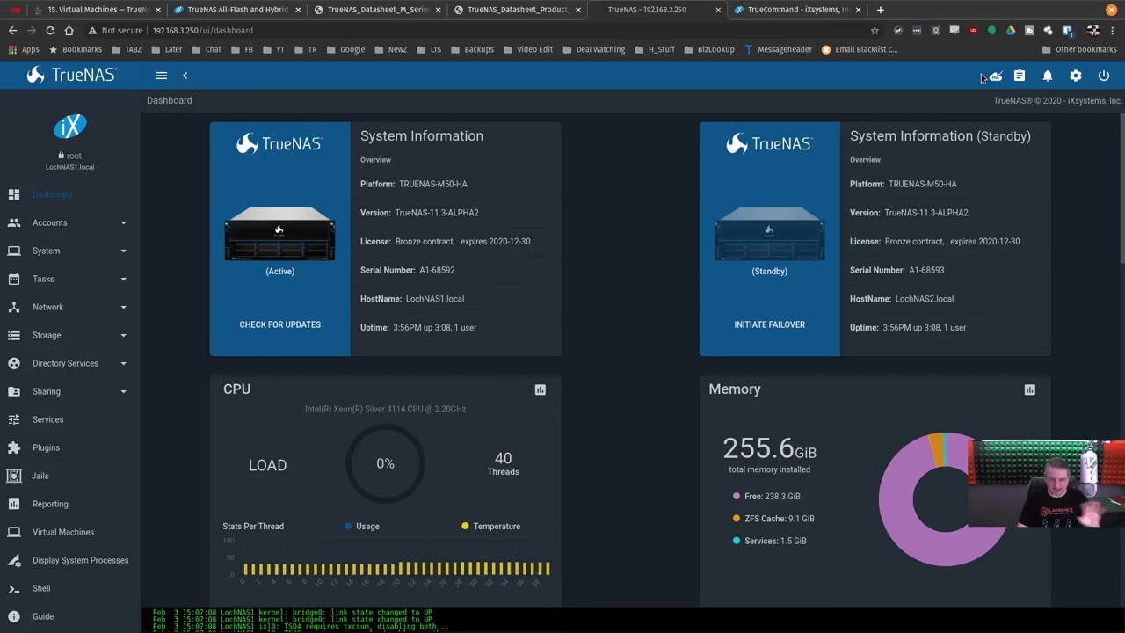
click(995, 77)
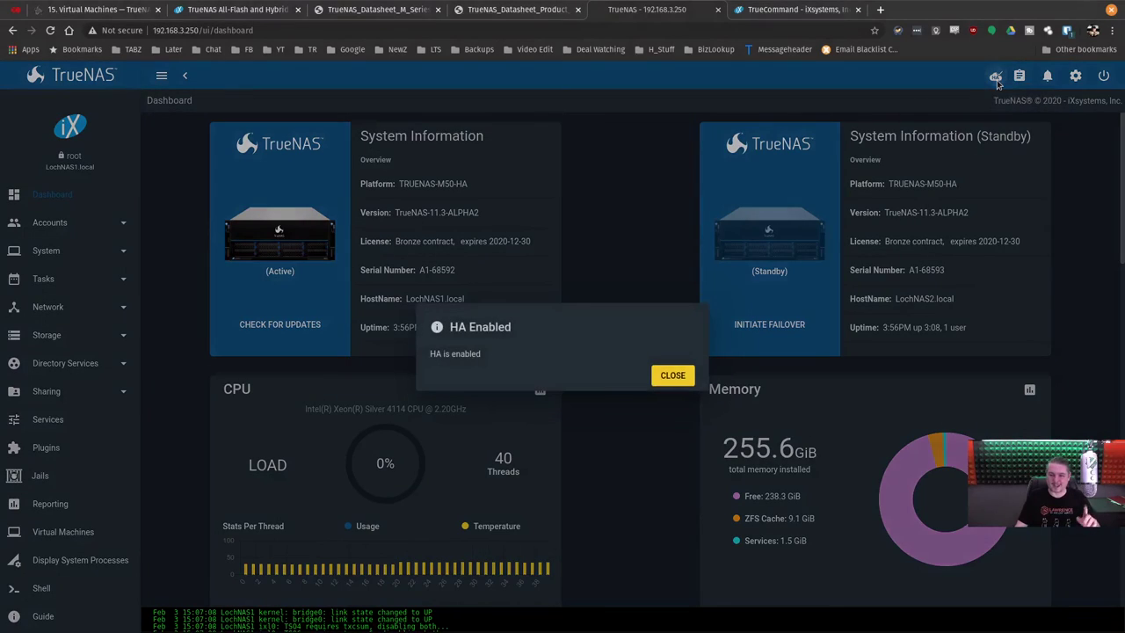
click(682, 376)
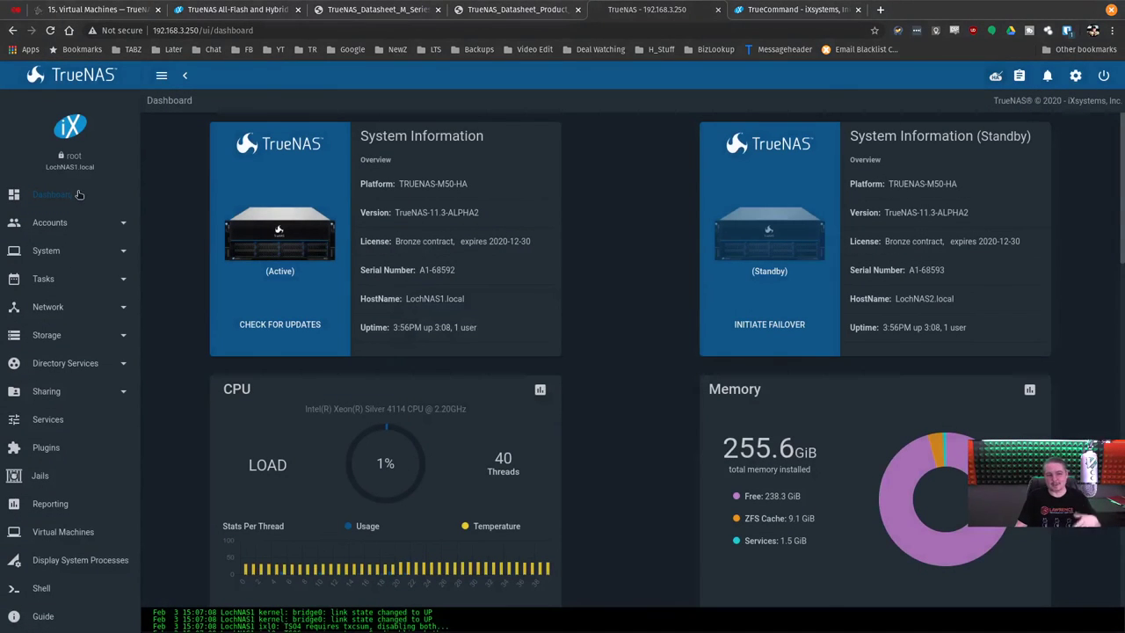
Open the Failover page under the System settings group.
click(48, 251)
scroll(48, 415, down, 3)
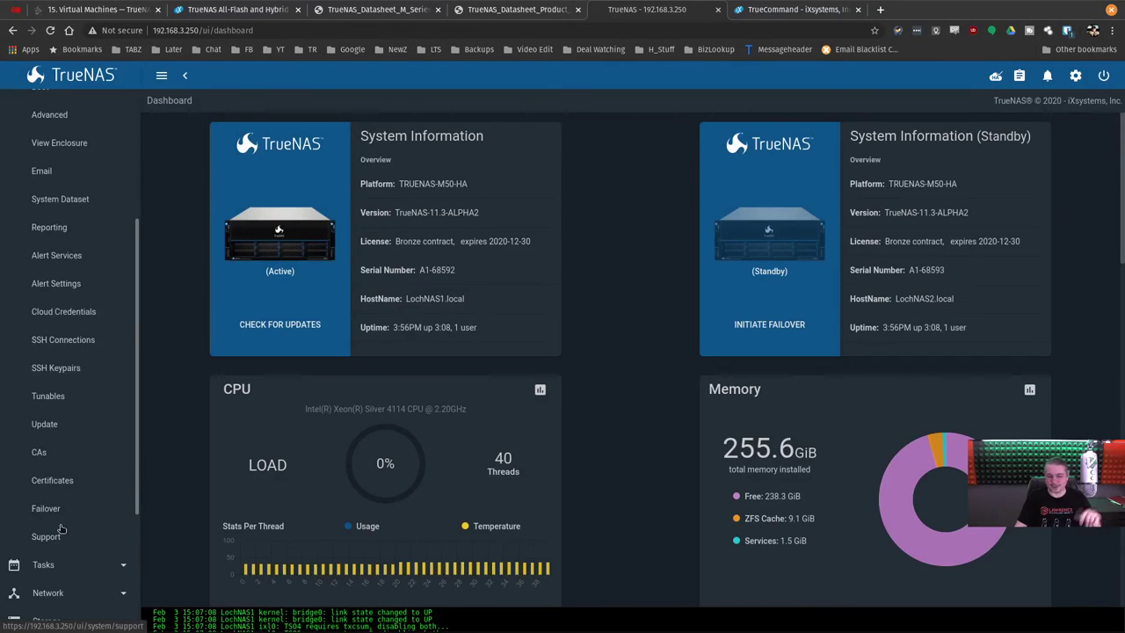
click(63, 509)
Toggle Disable Failover on and back off so failover stays enabled, then return to the dashboard.
click(394, 143)
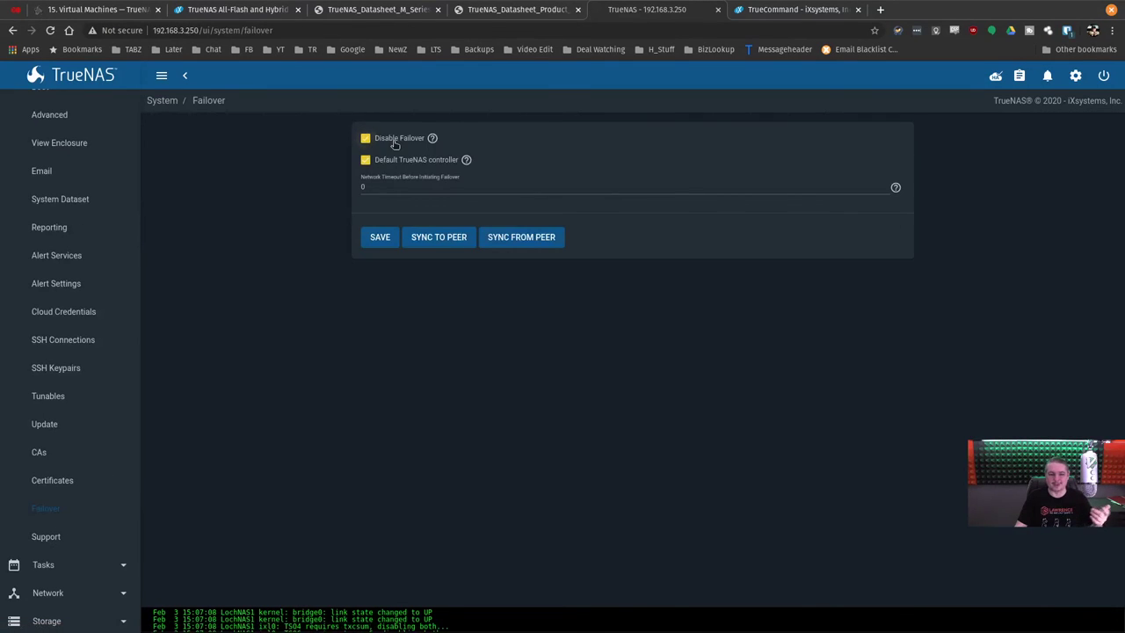
click(395, 142)
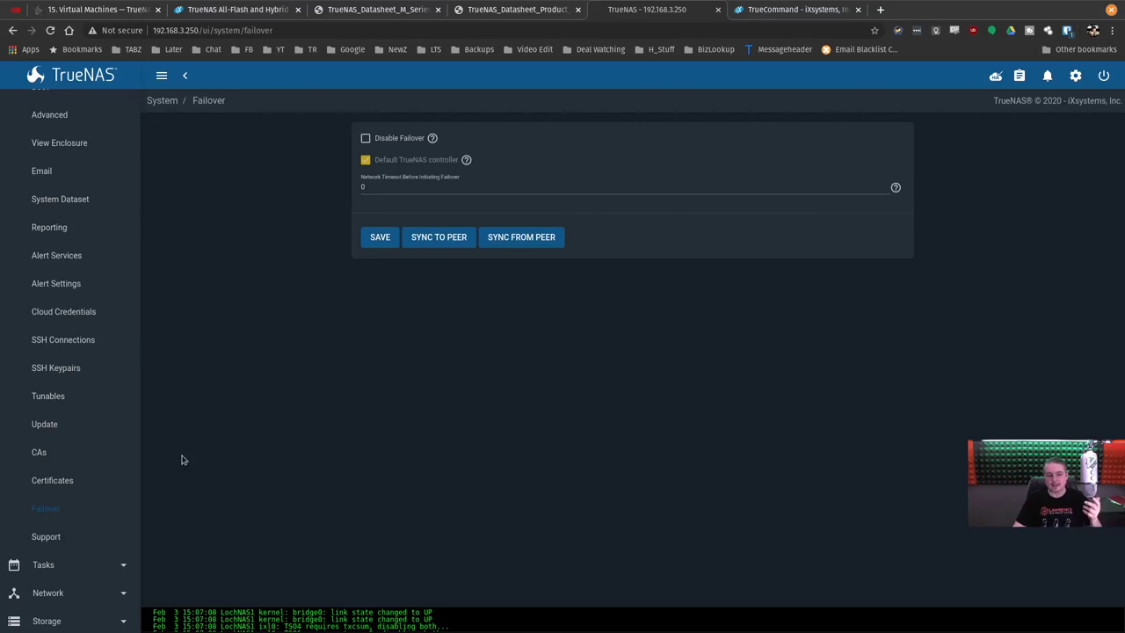
scroll(70, 351, up, 5)
click(68, 249)
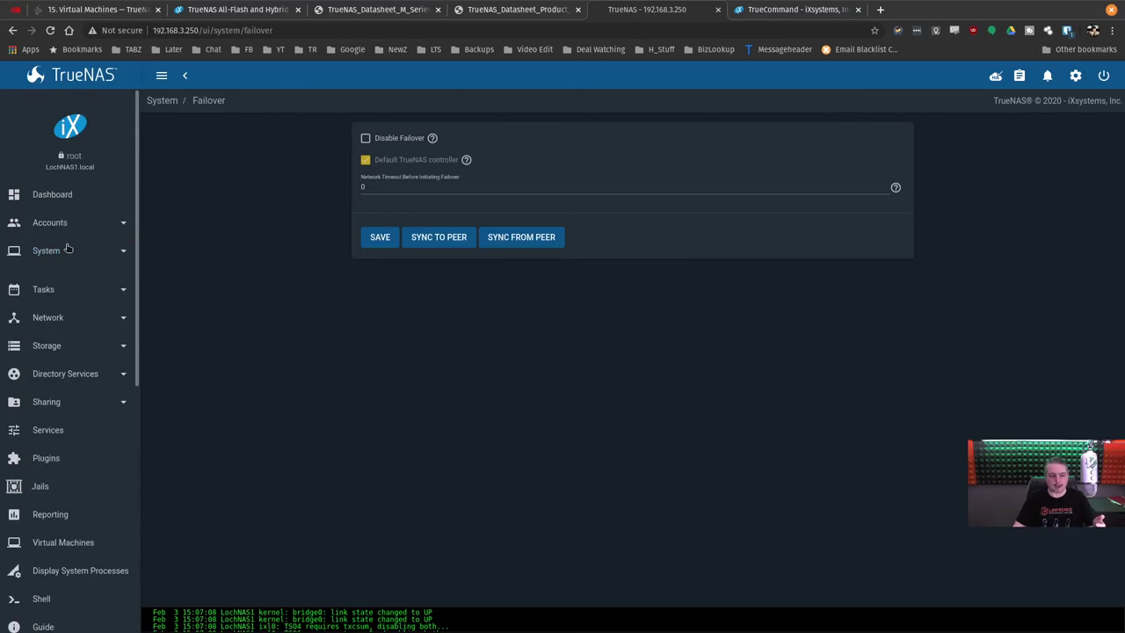
click(58, 196)
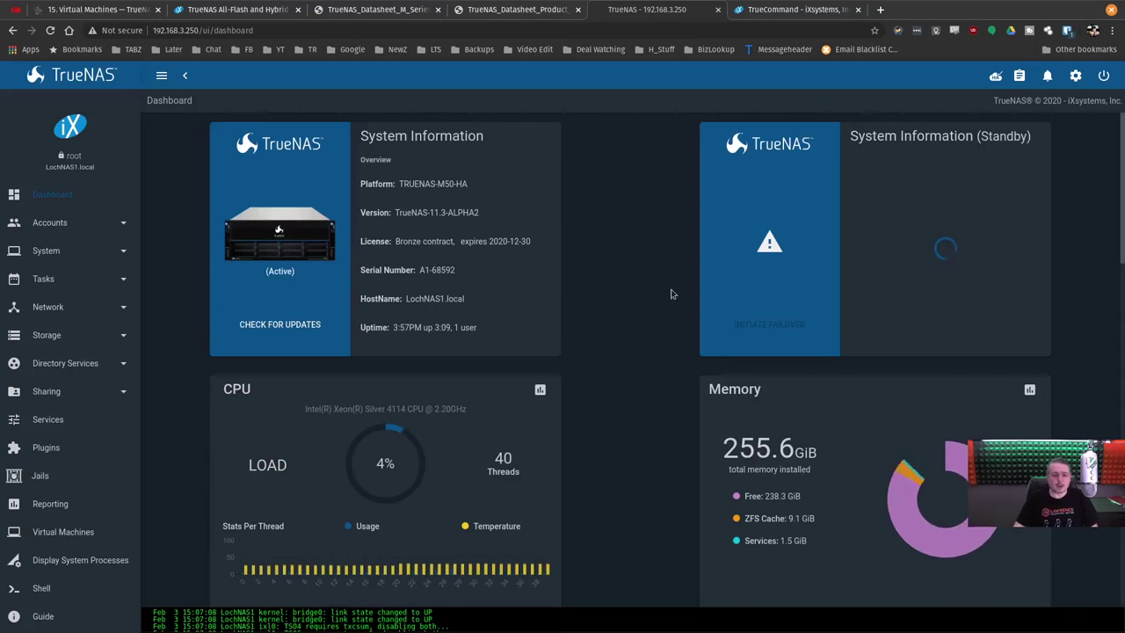
Rerun the previous fio write test in the Debian VM console.
click(31, 12)
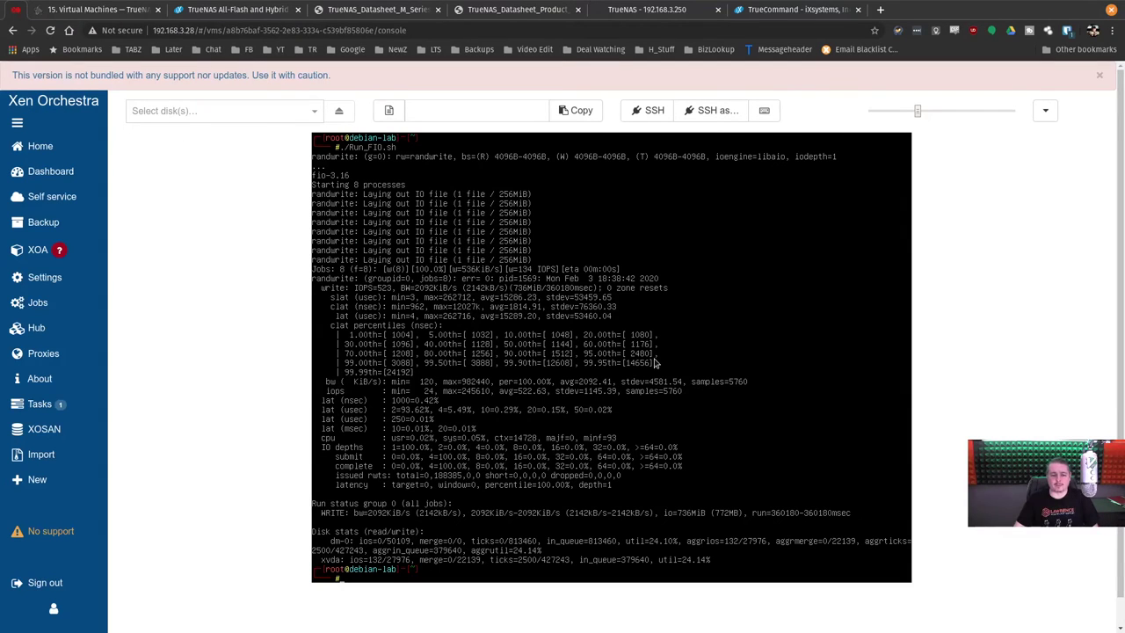
key(Up)
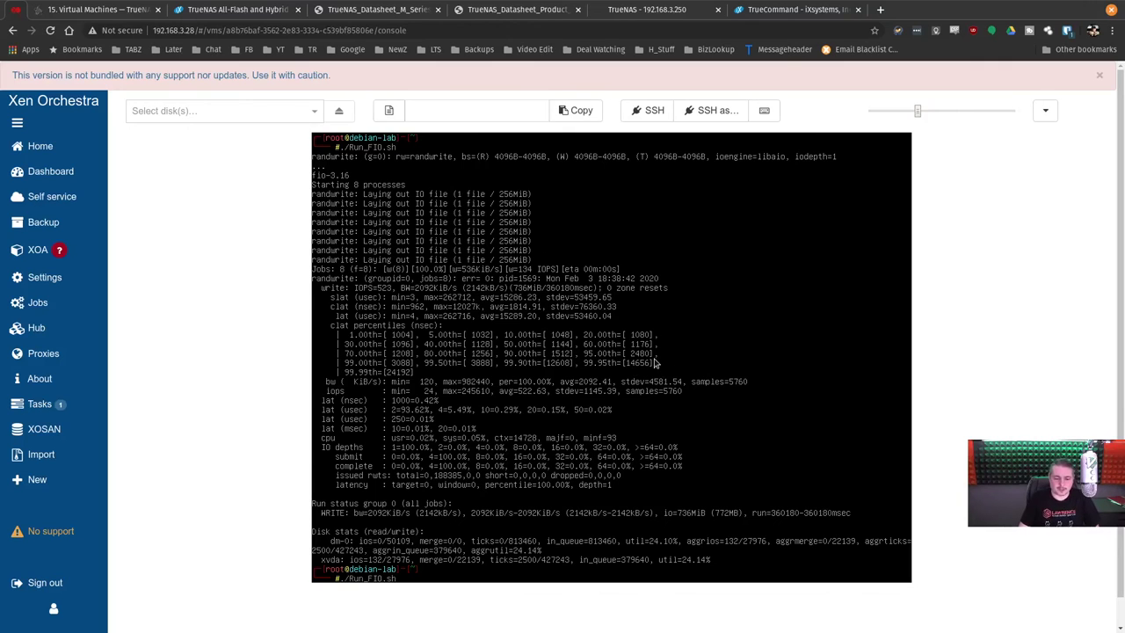
key(Return)
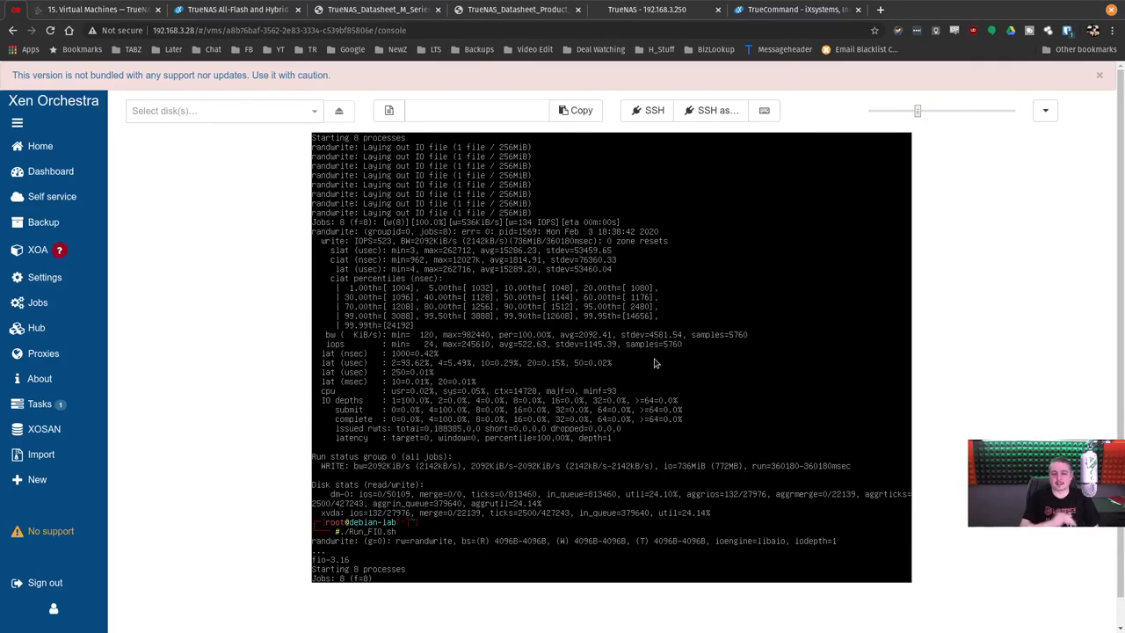
Review the VM's performance graphs and the TrueNAS Scuzzy storage's disks and IOPS graphs.
click(1045, 110)
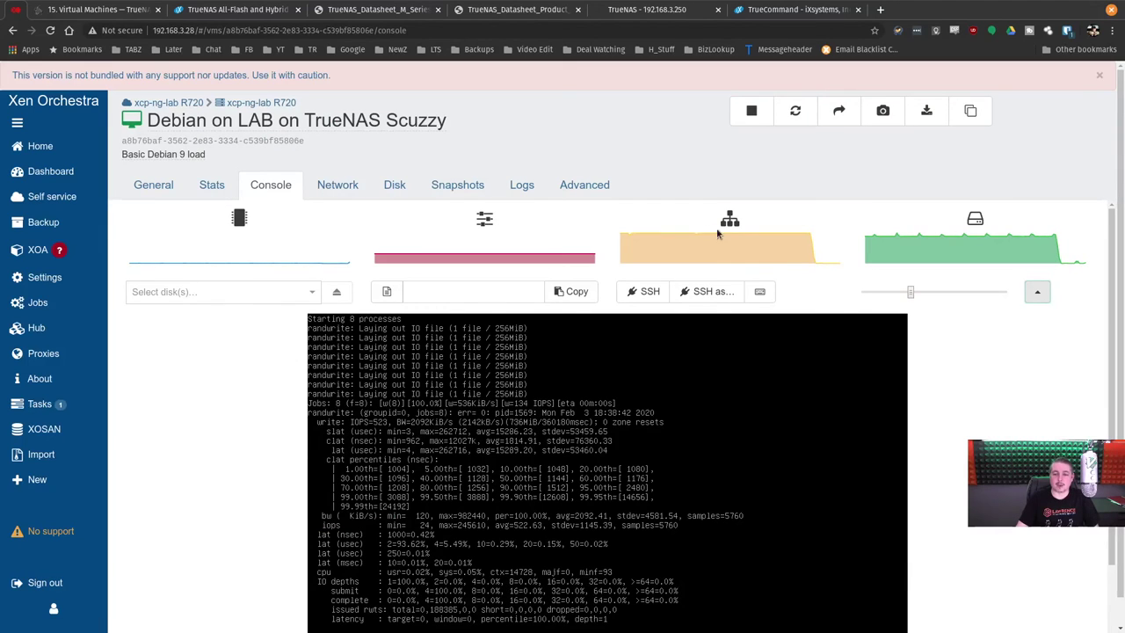
click(212, 184)
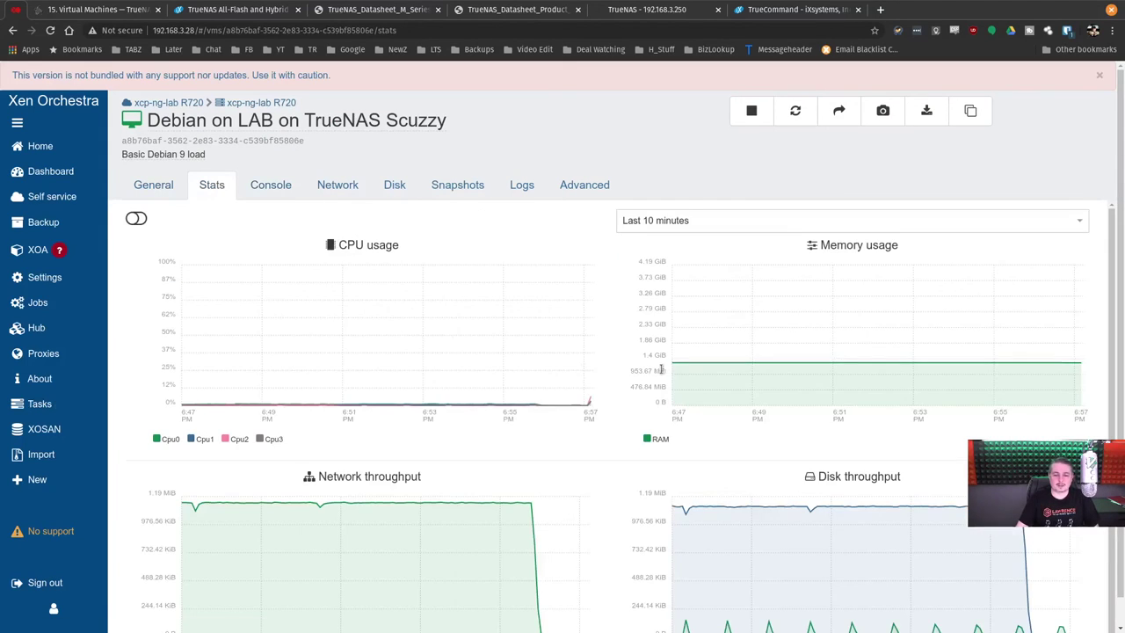
scroll(584, 459, down, 1)
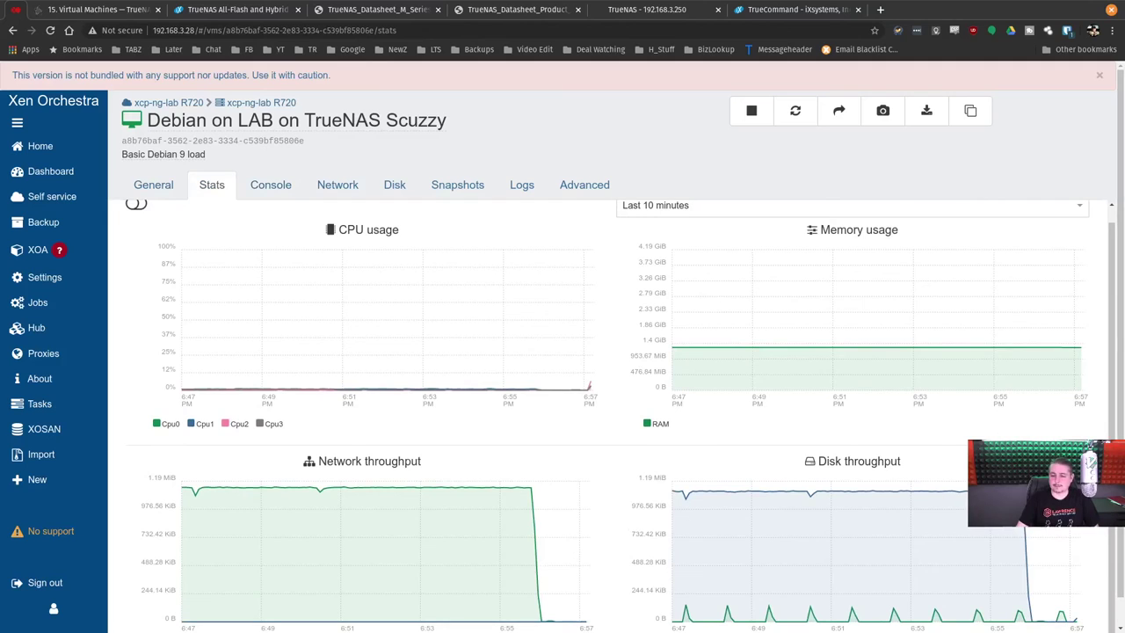
mouse_move(53, 146)
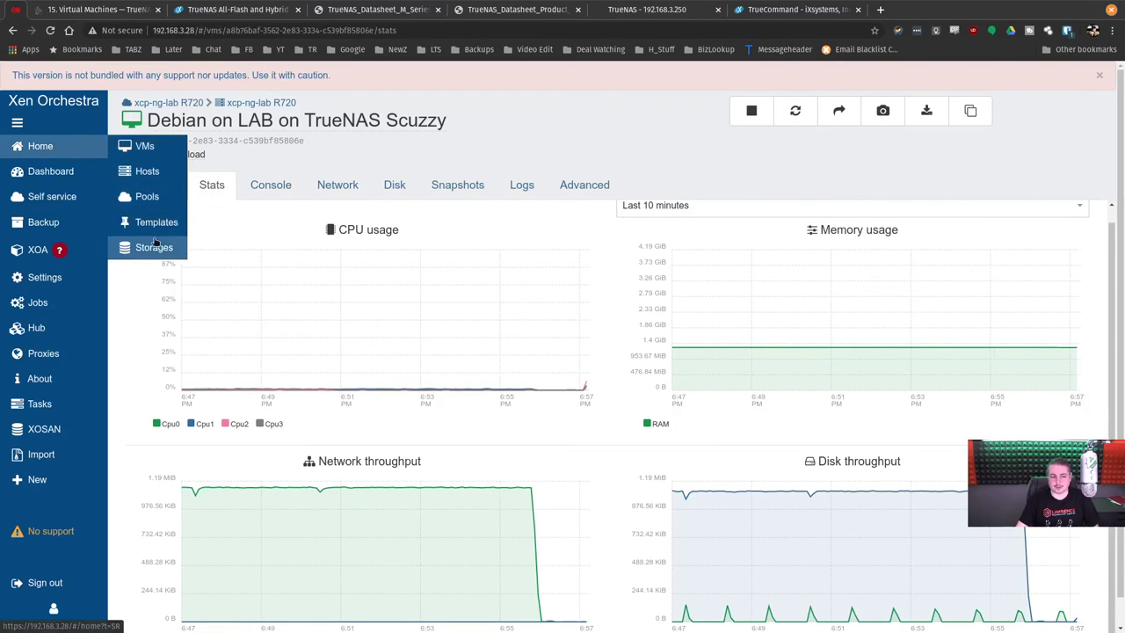
click(153, 246)
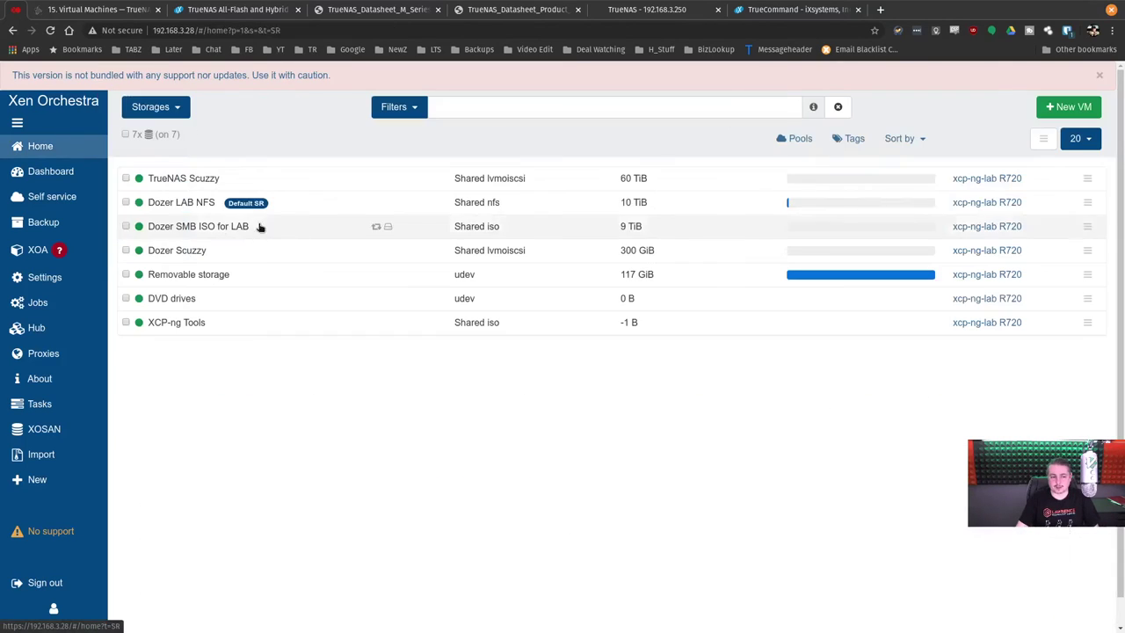
click(188, 179)
click(263, 173)
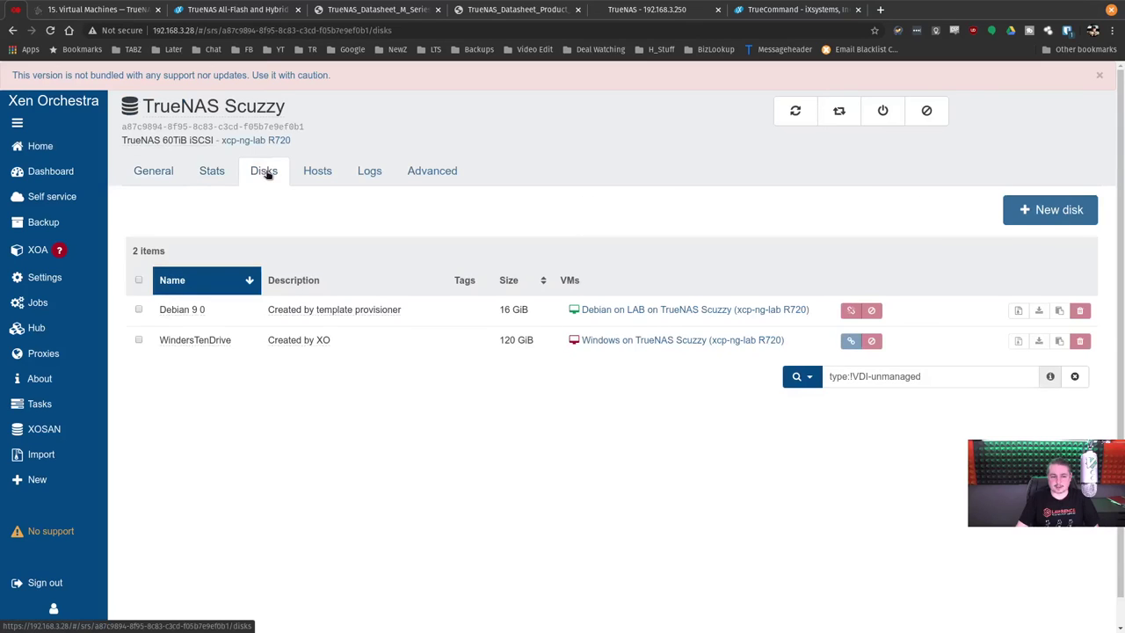
click(220, 181)
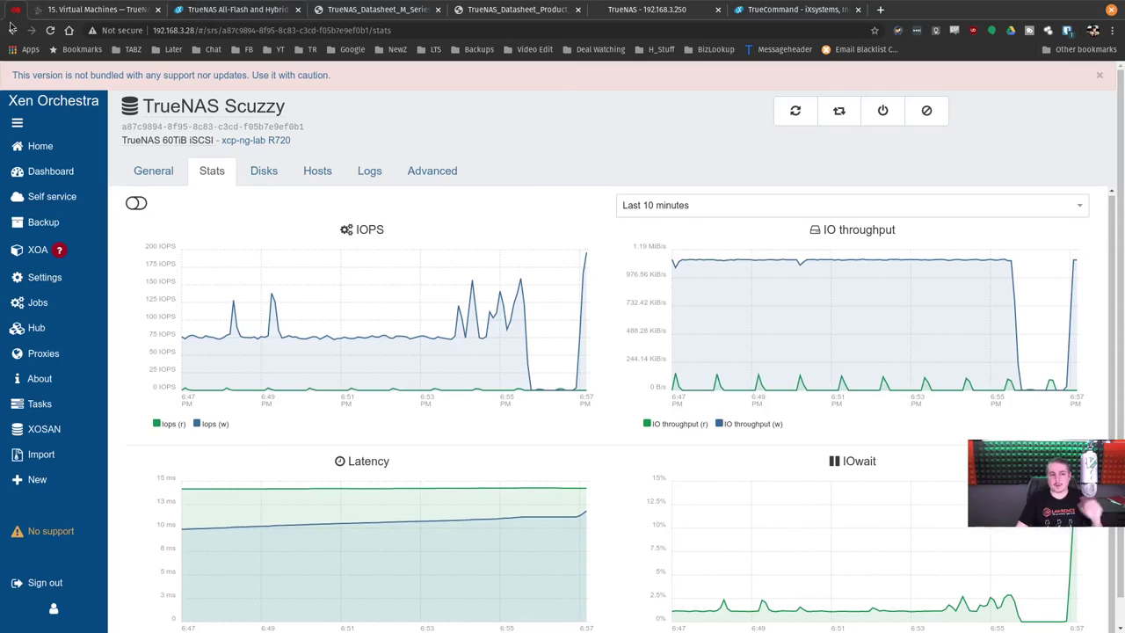
Return to the Debian on LAB on TrueNAS Scuzzy console enlarged, then show TrueNAS.
click(45, 143)
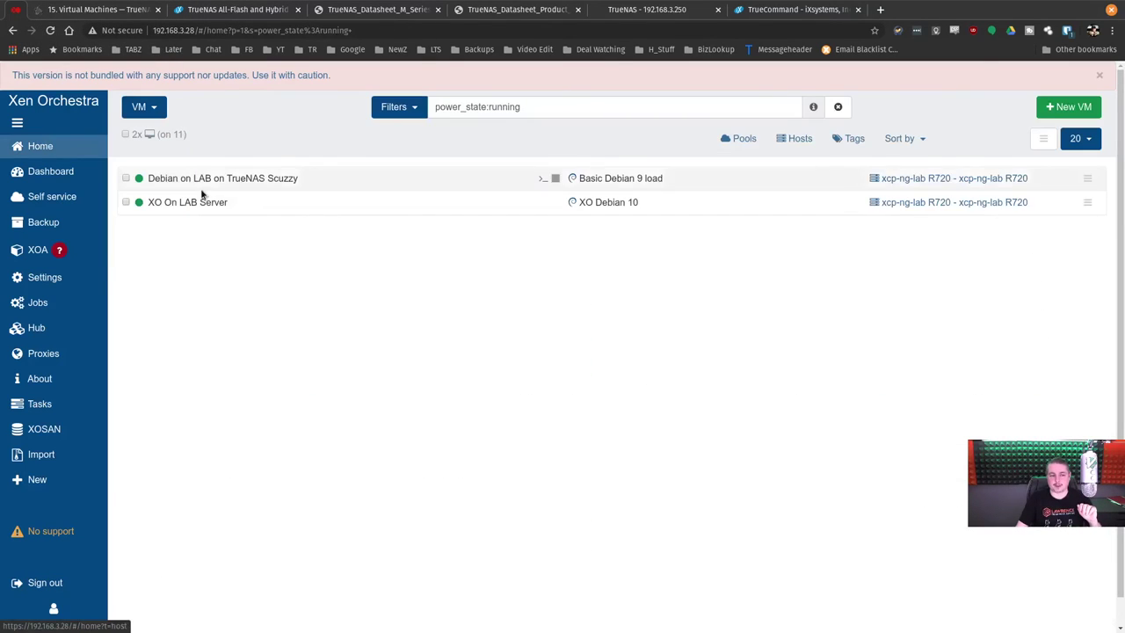
click(254, 179)
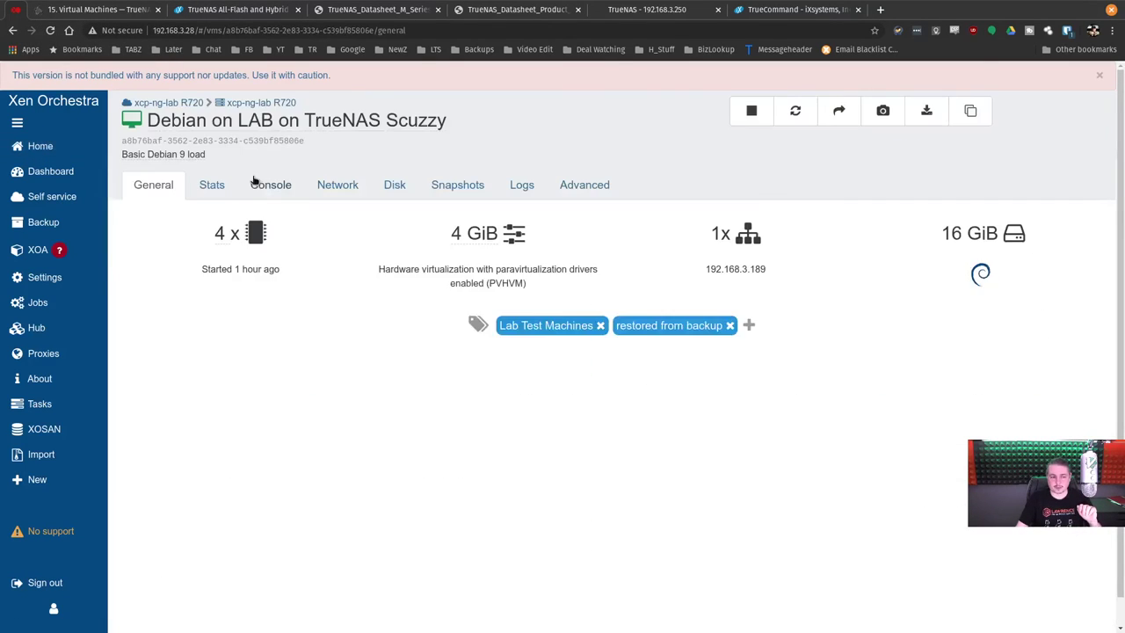
click(290, 191)
click(1046, 300)
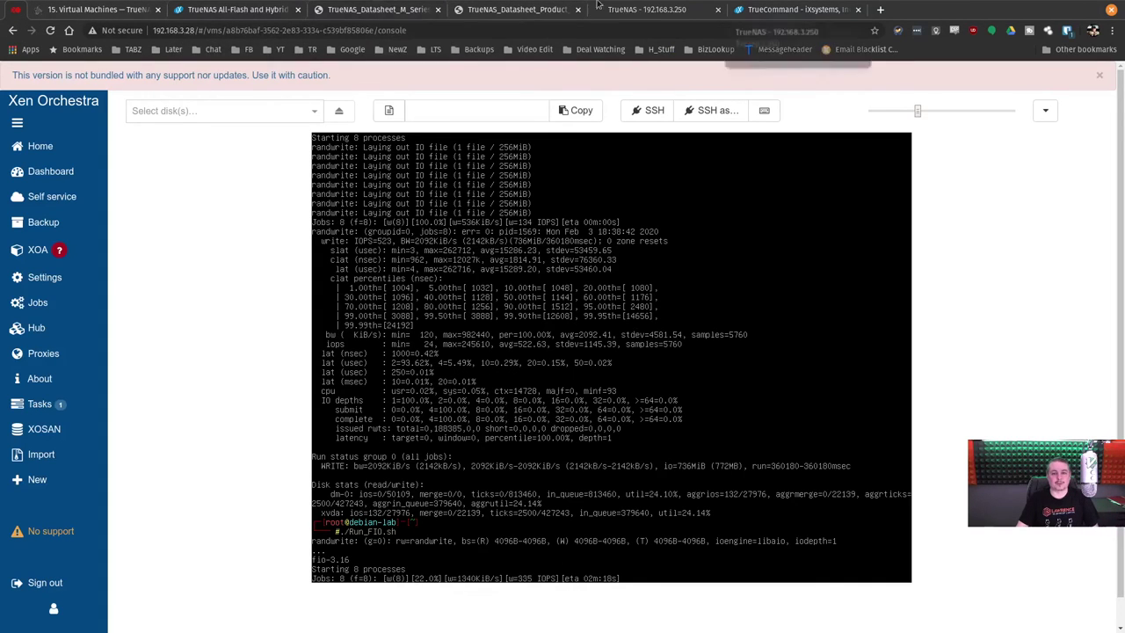
click(647, 11)
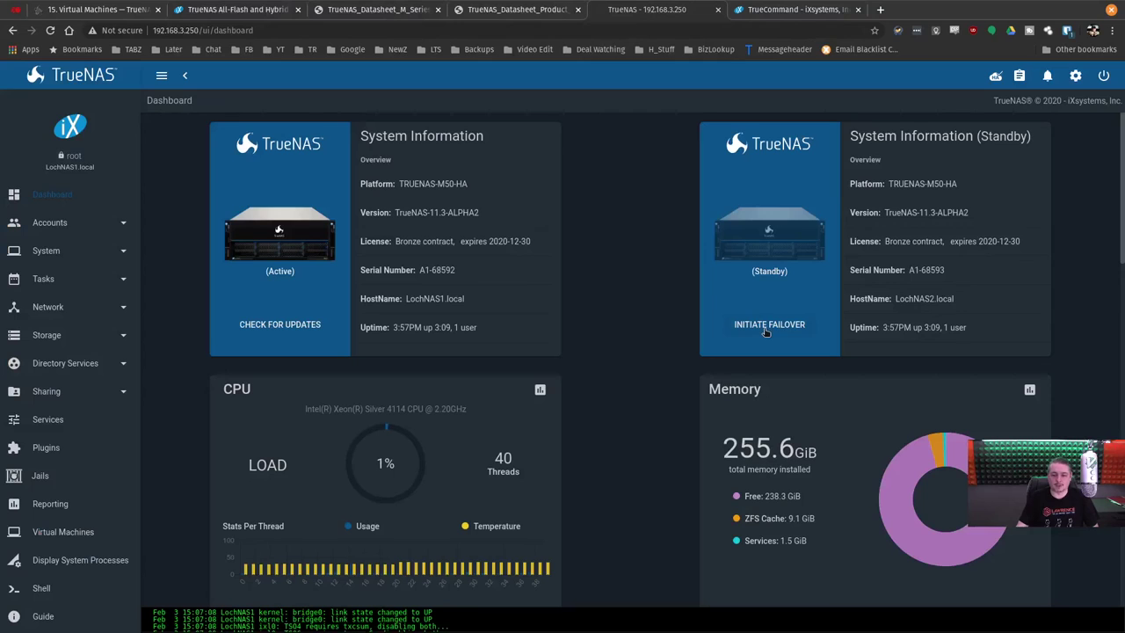
Initiate and confirm failover from LochNAS1 to standby LochNAS2, then return to Xen Orchestra.
click(766, 326)
click(484, 376)
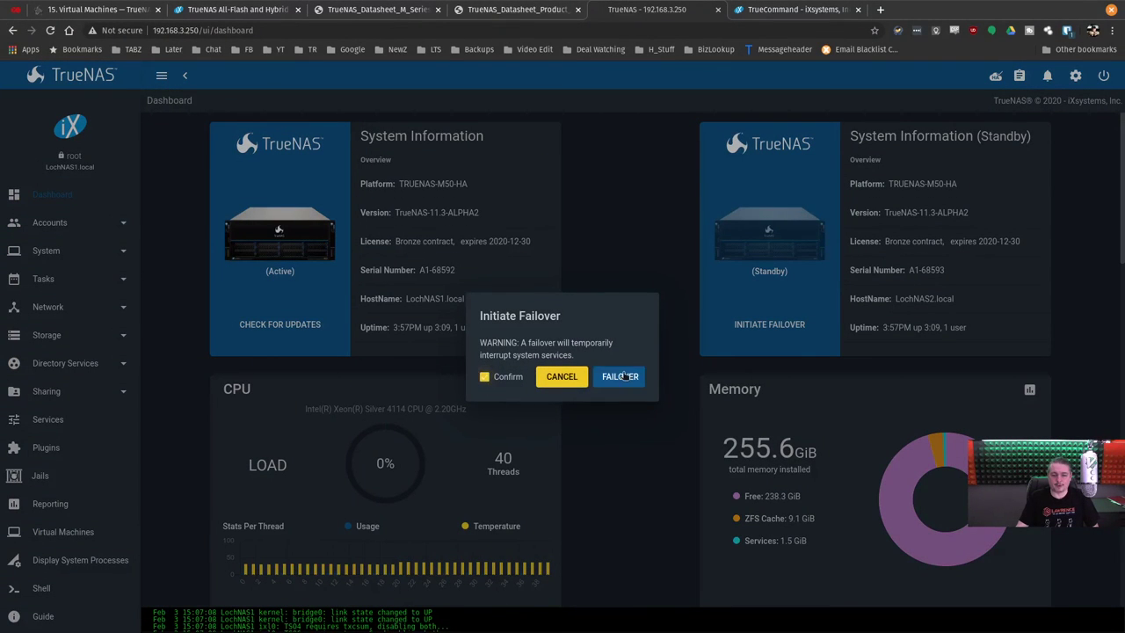
click(622, 376)
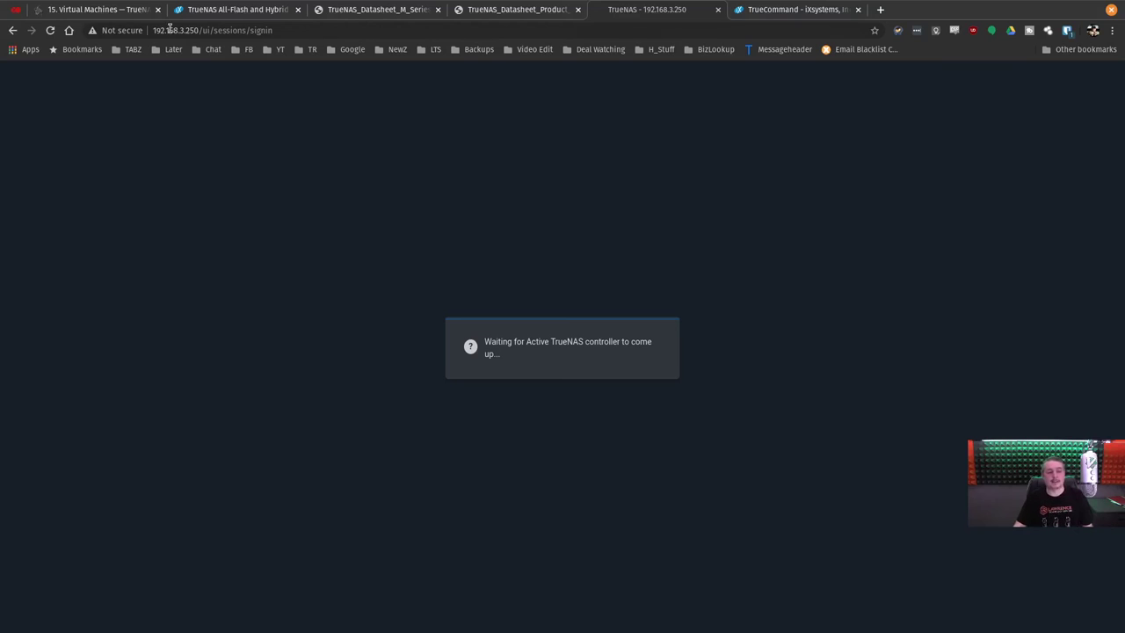
click(18, 10)
Confirm the TrueNAS Scuzzy storage's hosts still connect to target 192.168.3.250.
mouse_move(53, 146)
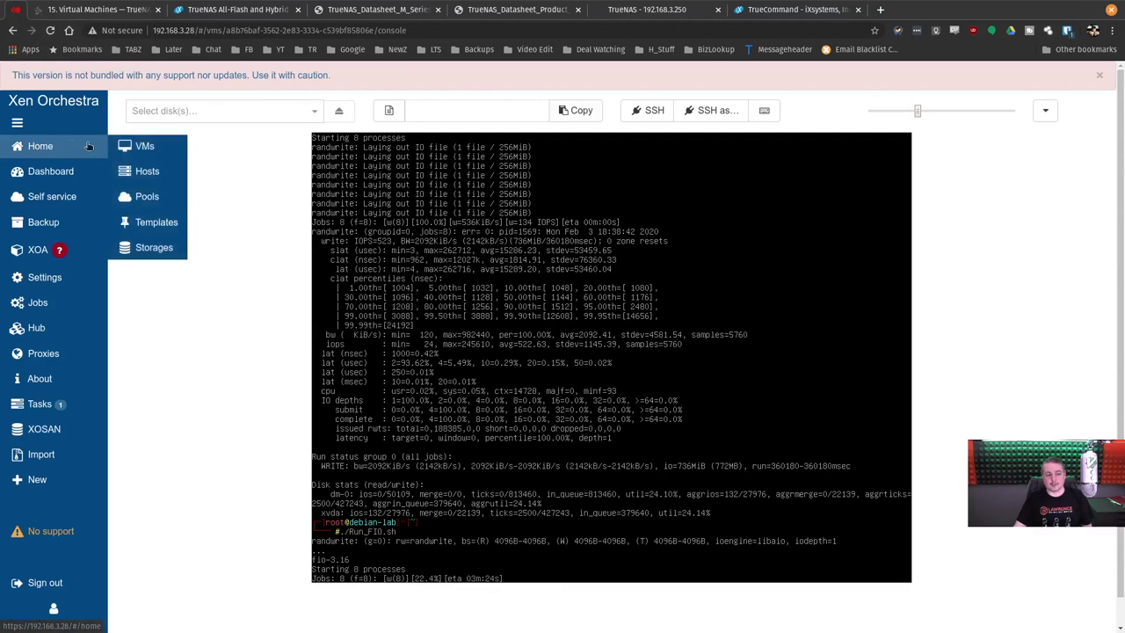
click(165, 252)
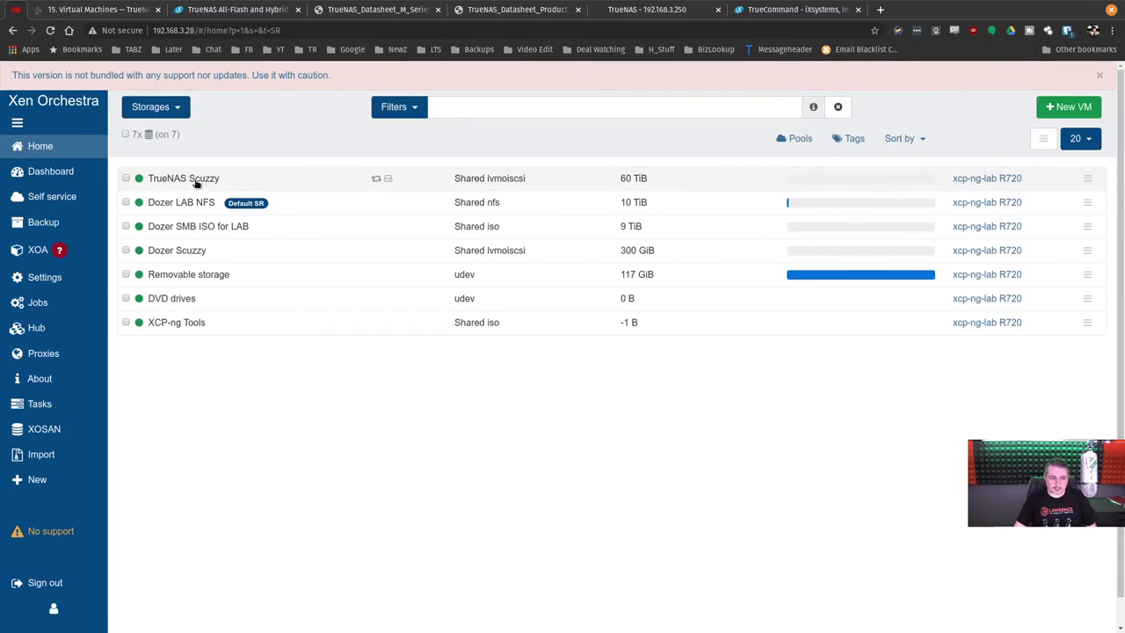
click(197, 180)
click(439, 175)
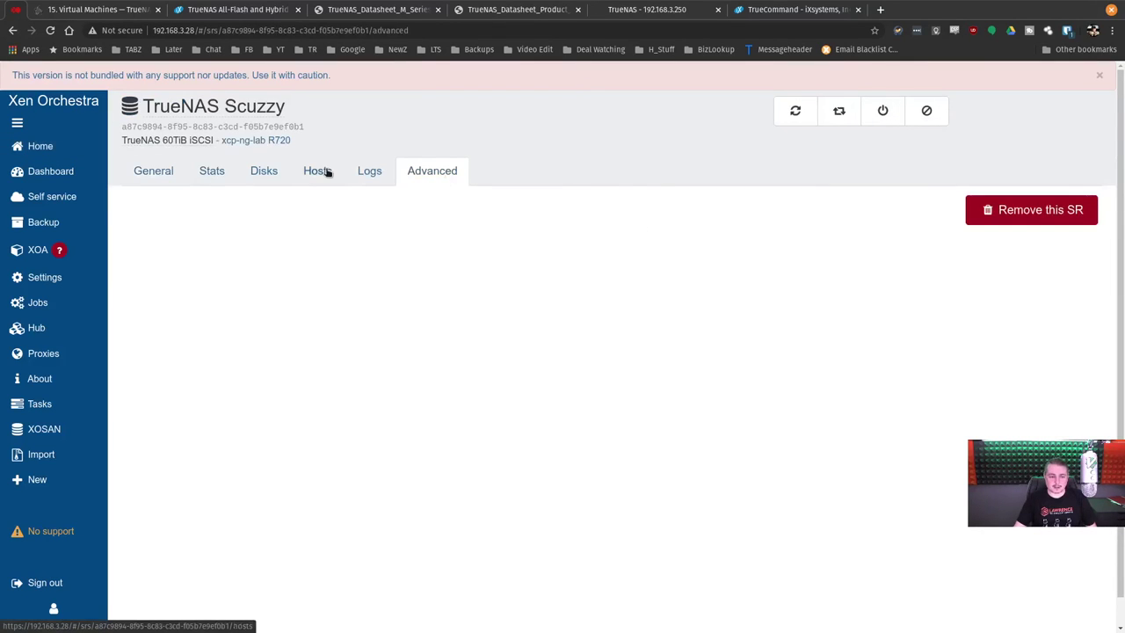
click(321, 171)
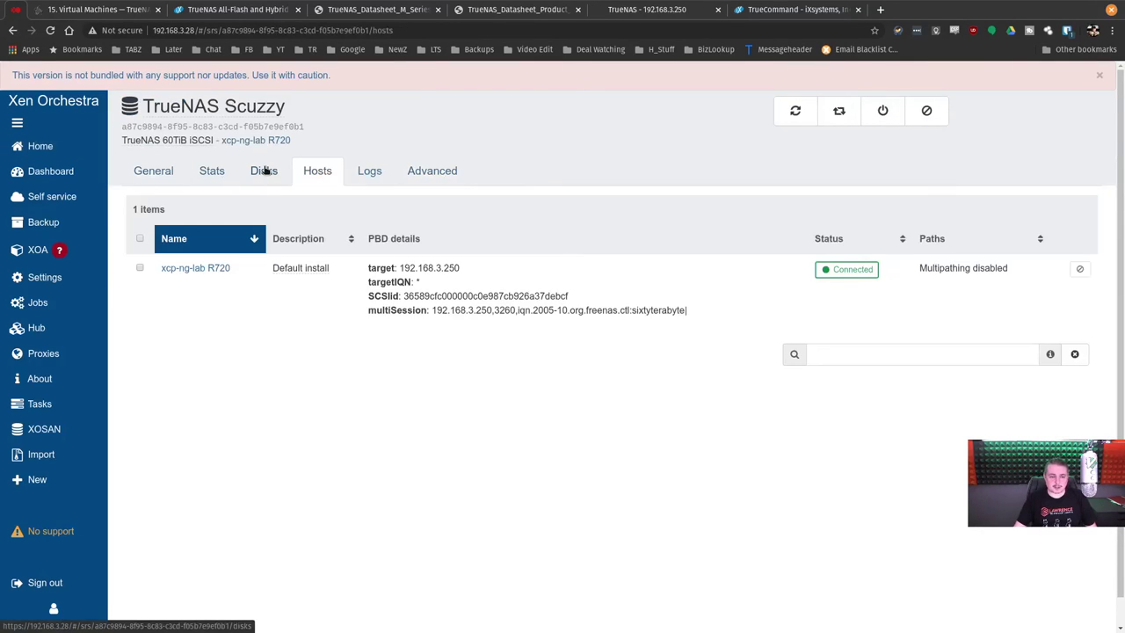
triple_click(422, 268)
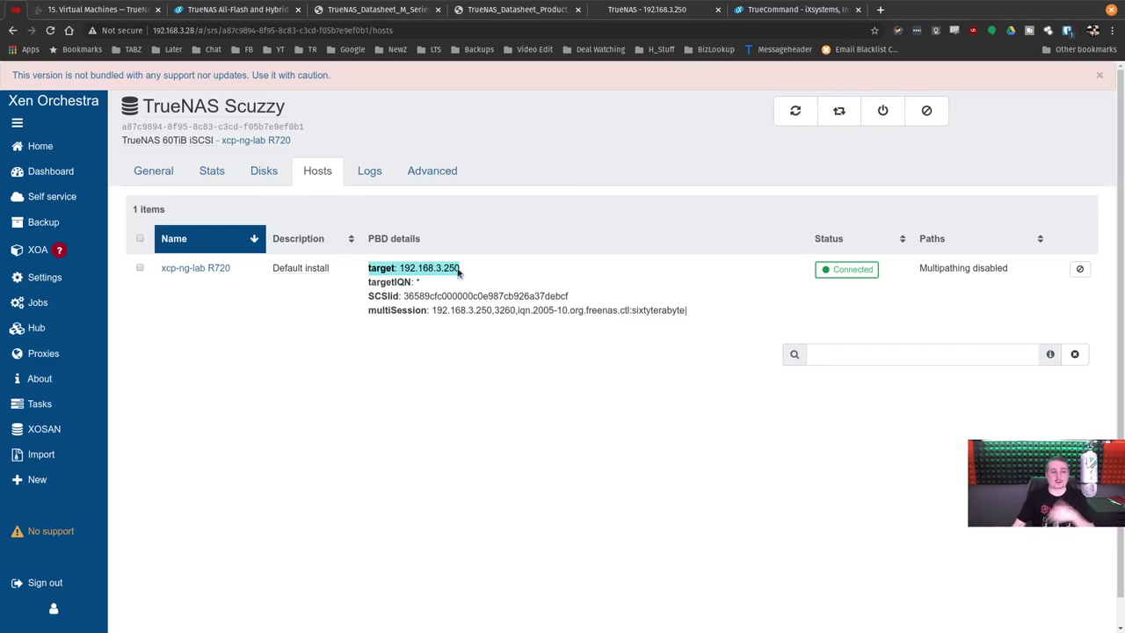
Glance at the TrueCommand, TrueNAS and product page tabs, then list Xen Orchestra's VMs.
click(791, 9)
click(647, 9)
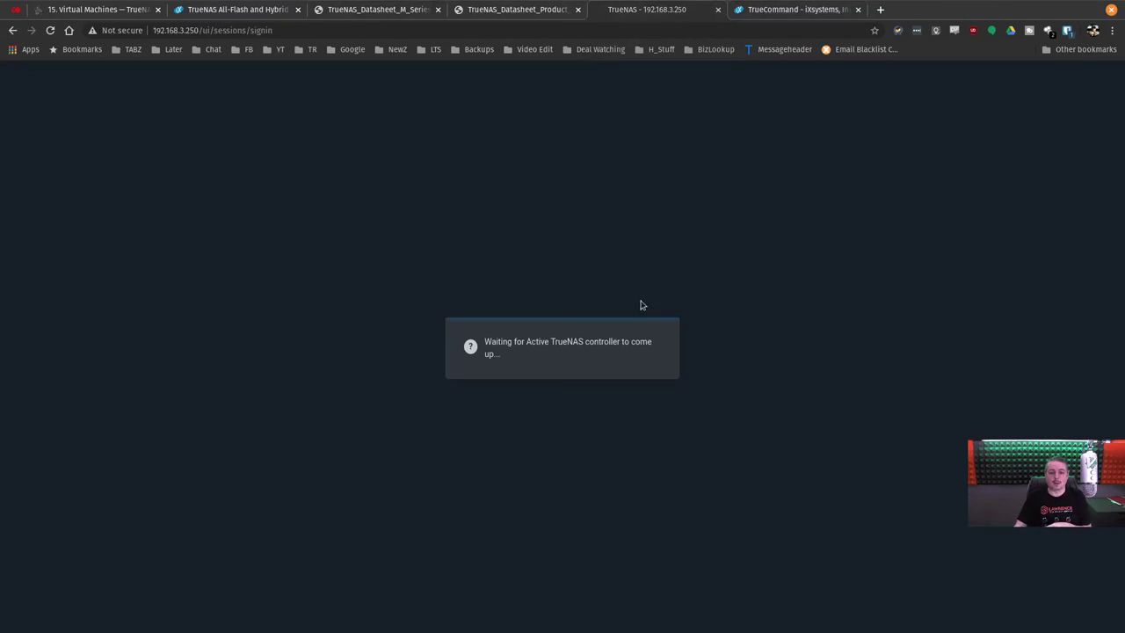
click(308, 26)
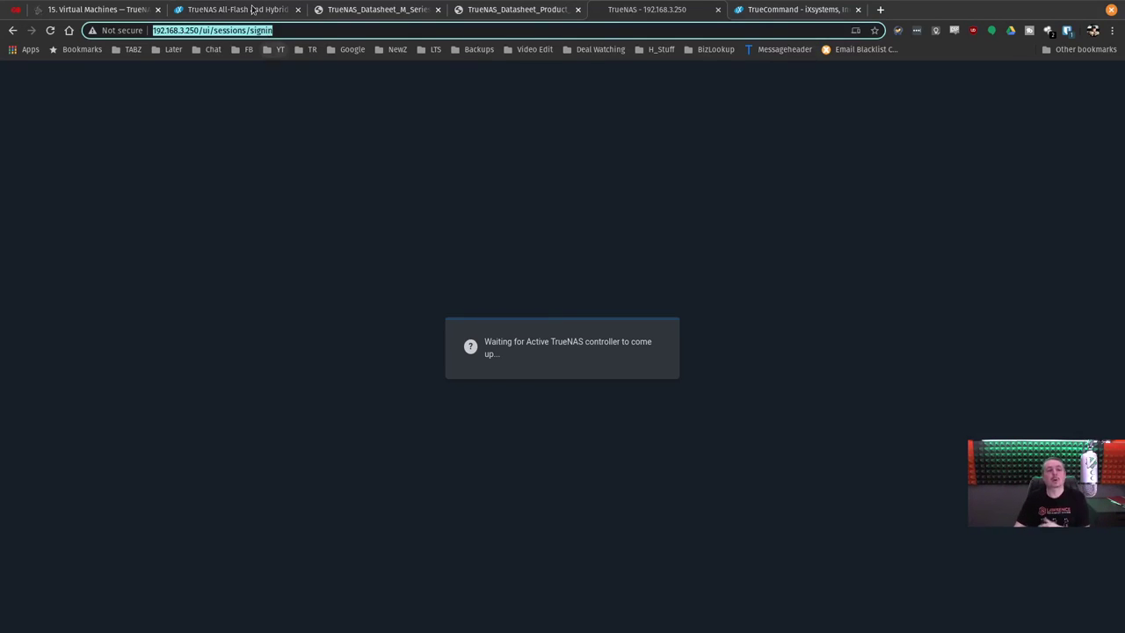
click(255, 9)
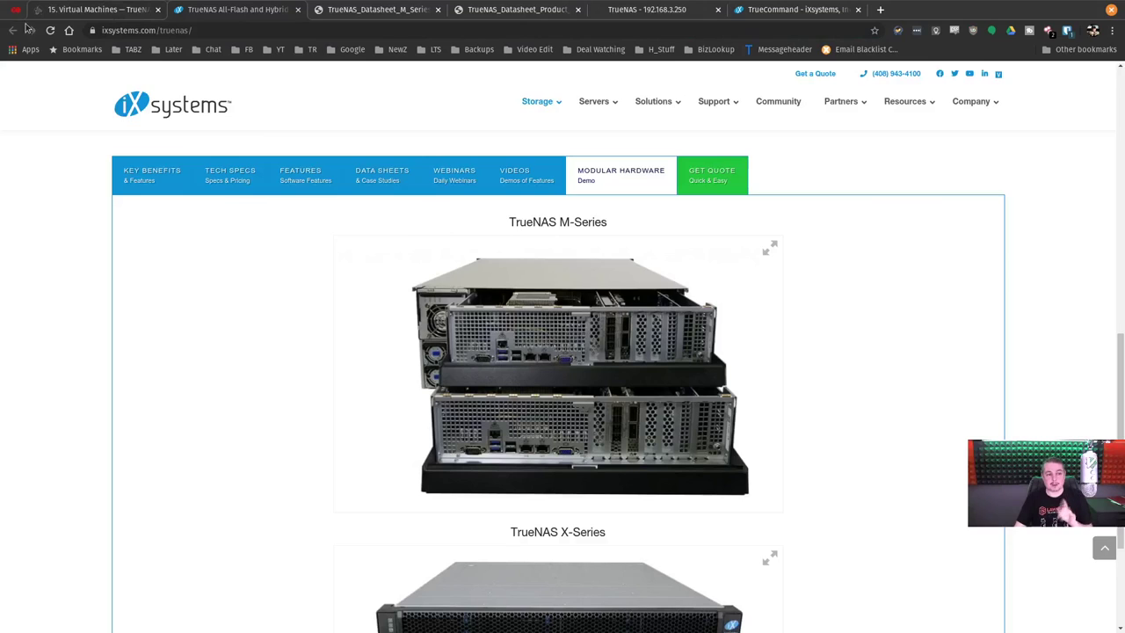
click(110, 11)
mouse_move(97, 145)
click(158, 146)
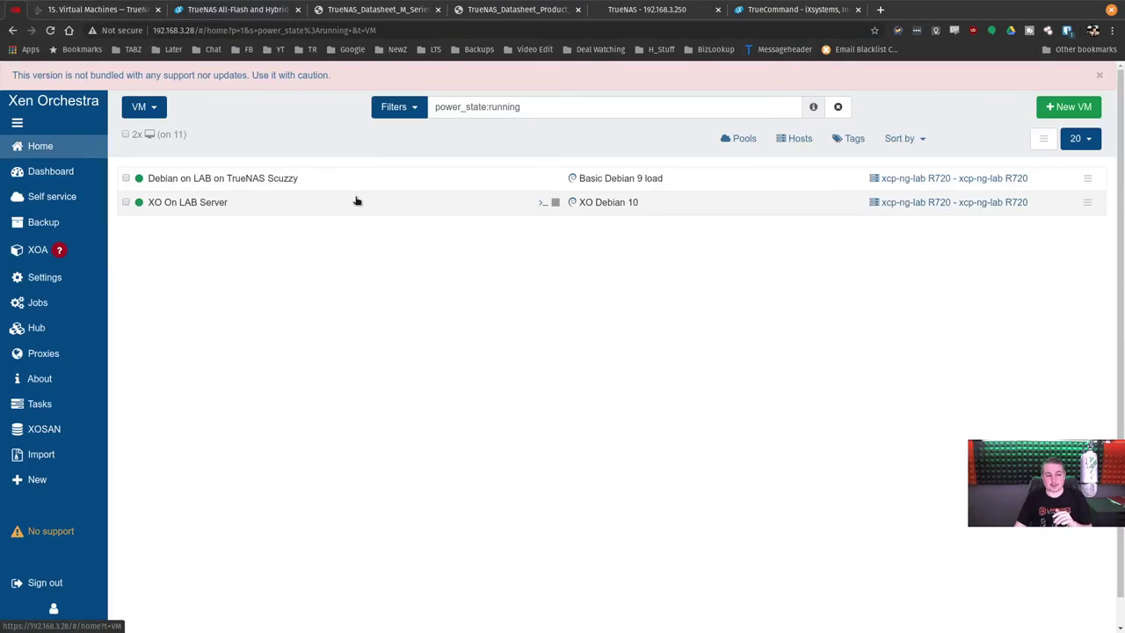
Watch the Debian on LAB on TrueNAS Scuzzy console as fio keeps writing, then show TrueNAS.
click(346, 186)
click(253, 194)
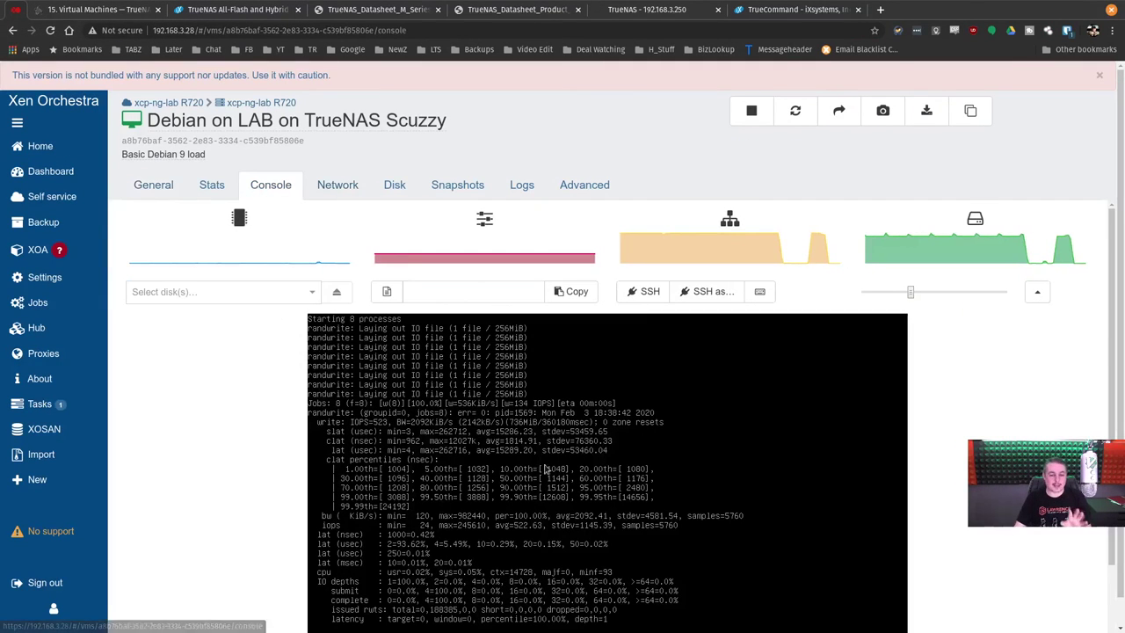
scroll(682, 320, down, 2)
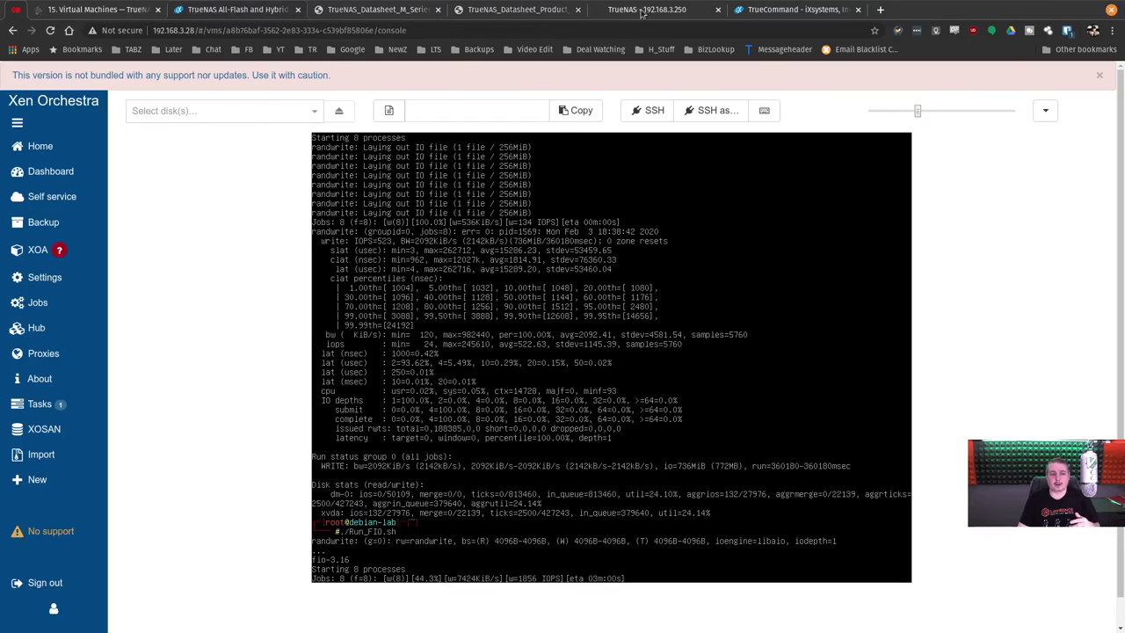
click(642, 12)
Sign in with the saved login and confirm hostname LochNAS2 is active with standby HA disabled.
click(540, 340)
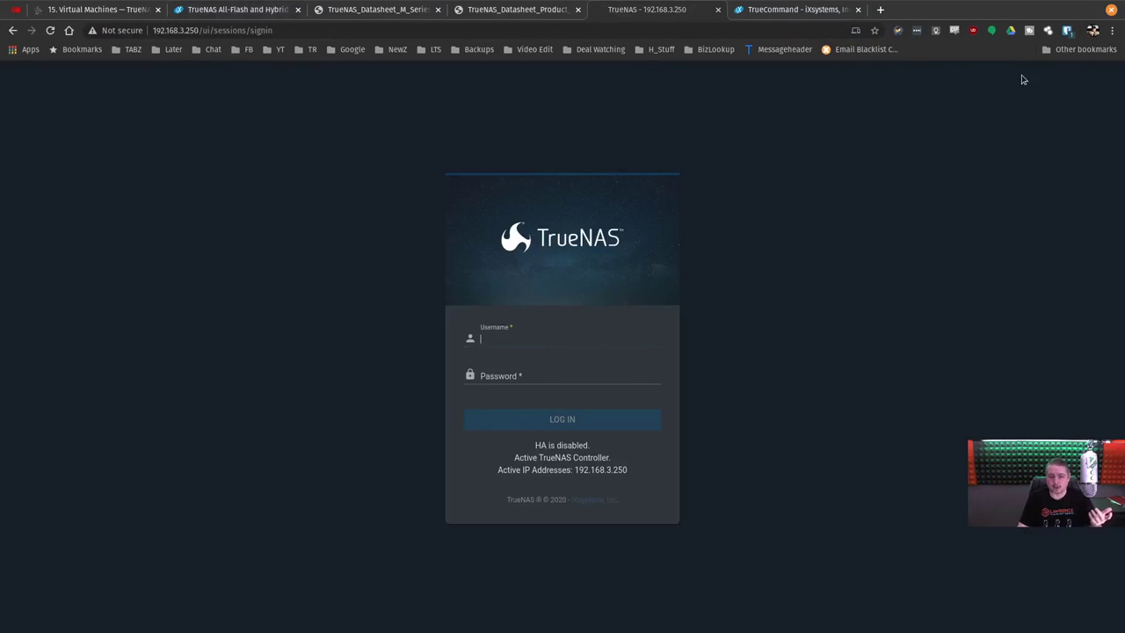
click(1066, 30)
click(948, 99)
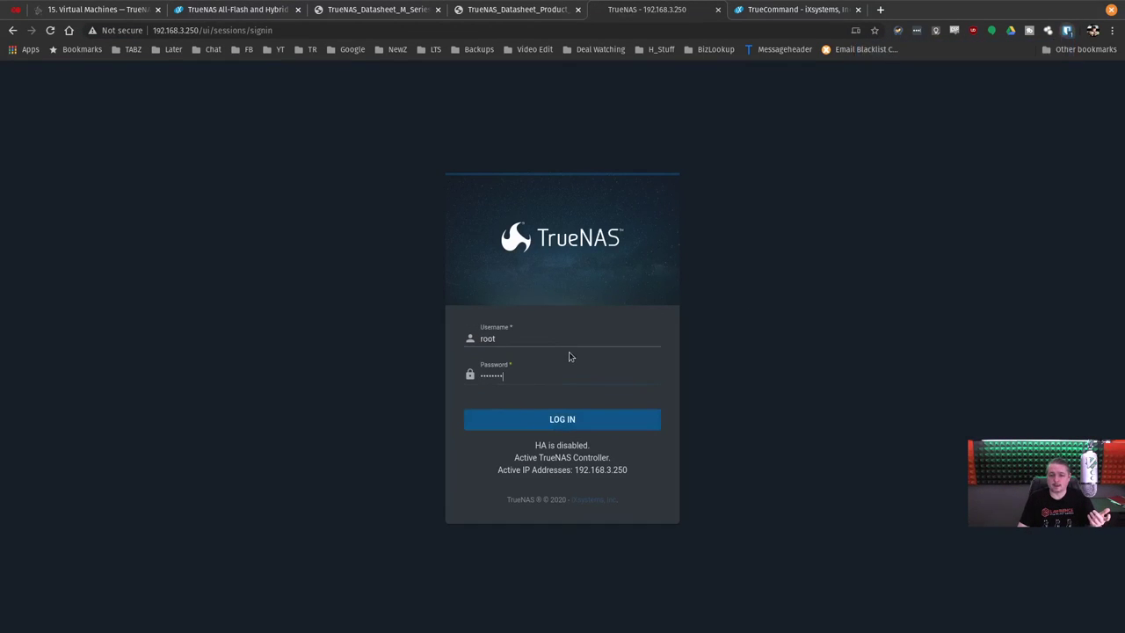
key(Return)
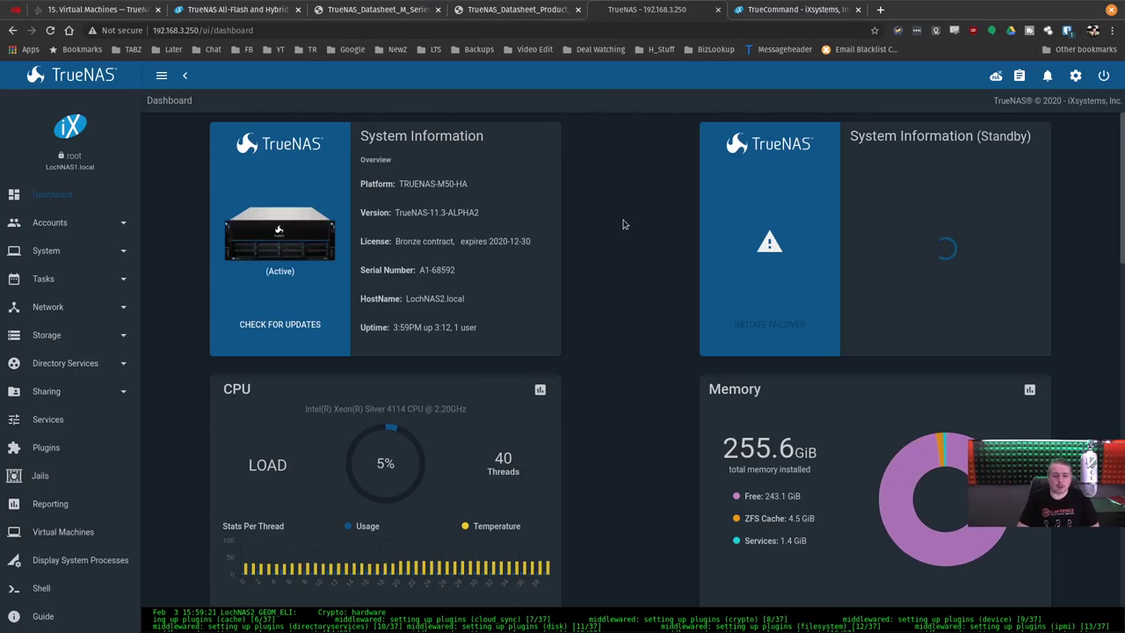
drag(405, 299, 454, 302)
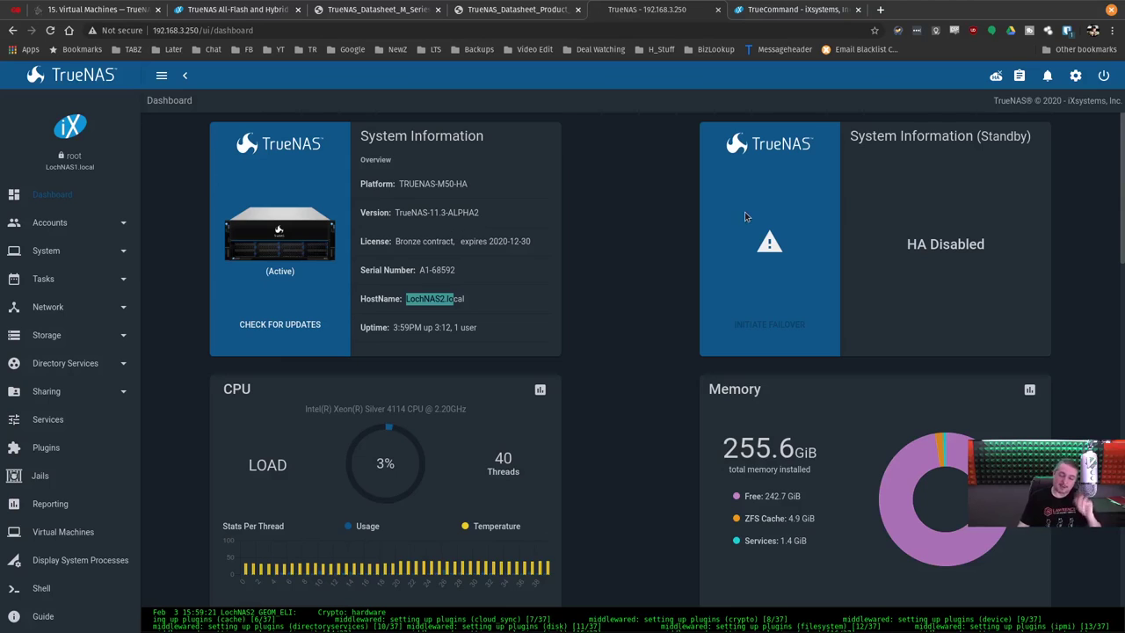
scroll(653, 411, down, 1)
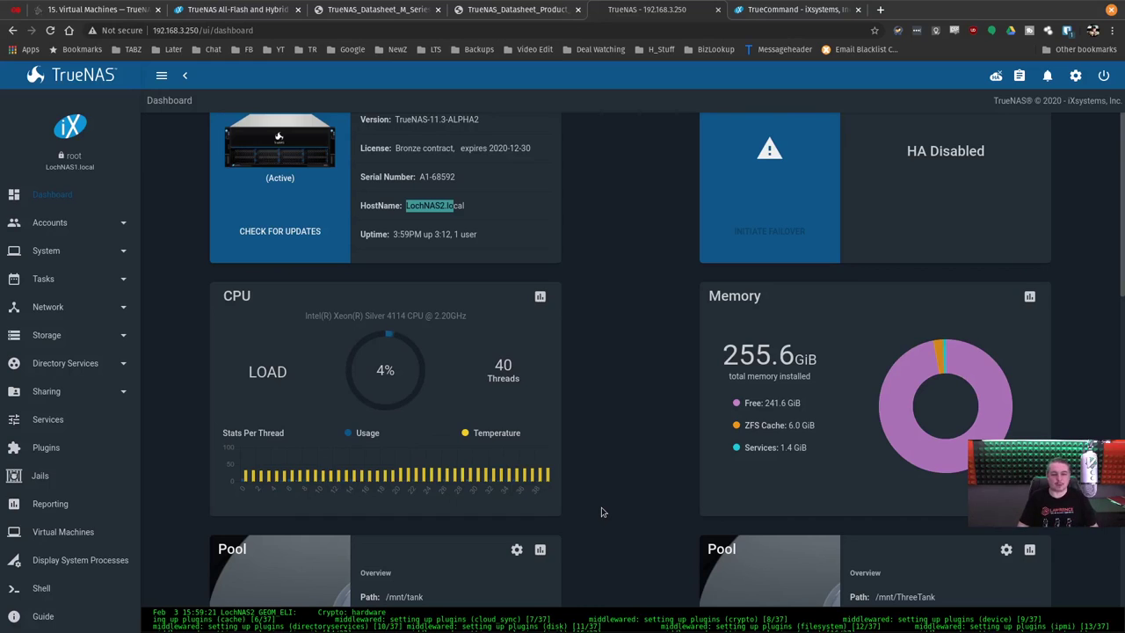
scroll(593, 483, up, 1)
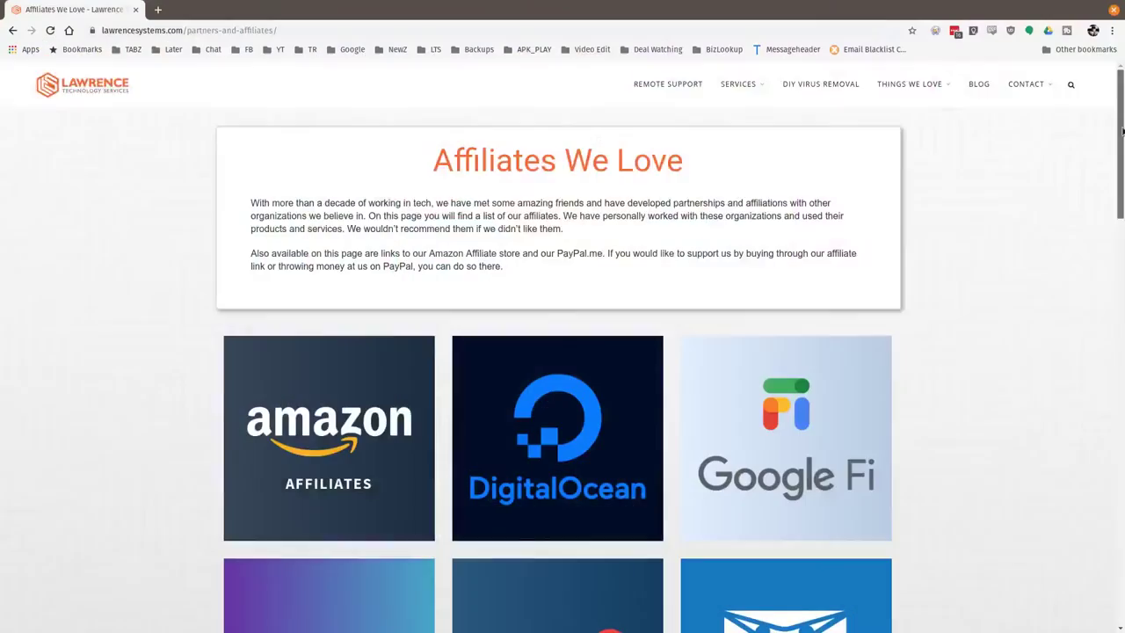
scroll(1110, 232, down, 5)
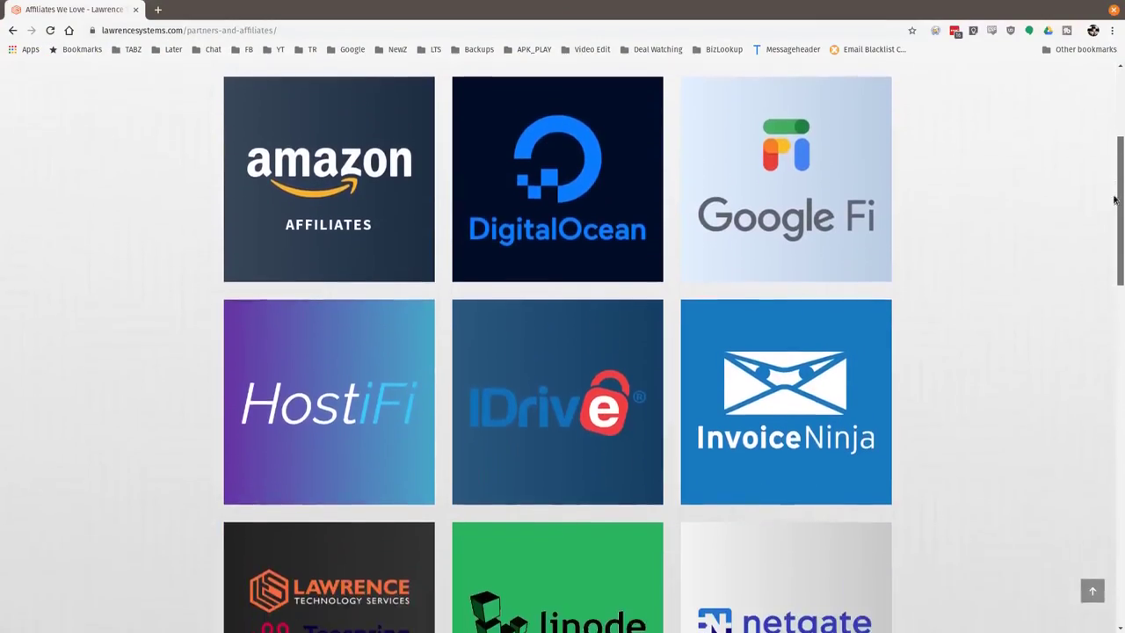
scroll(1111, 232, down, 5)
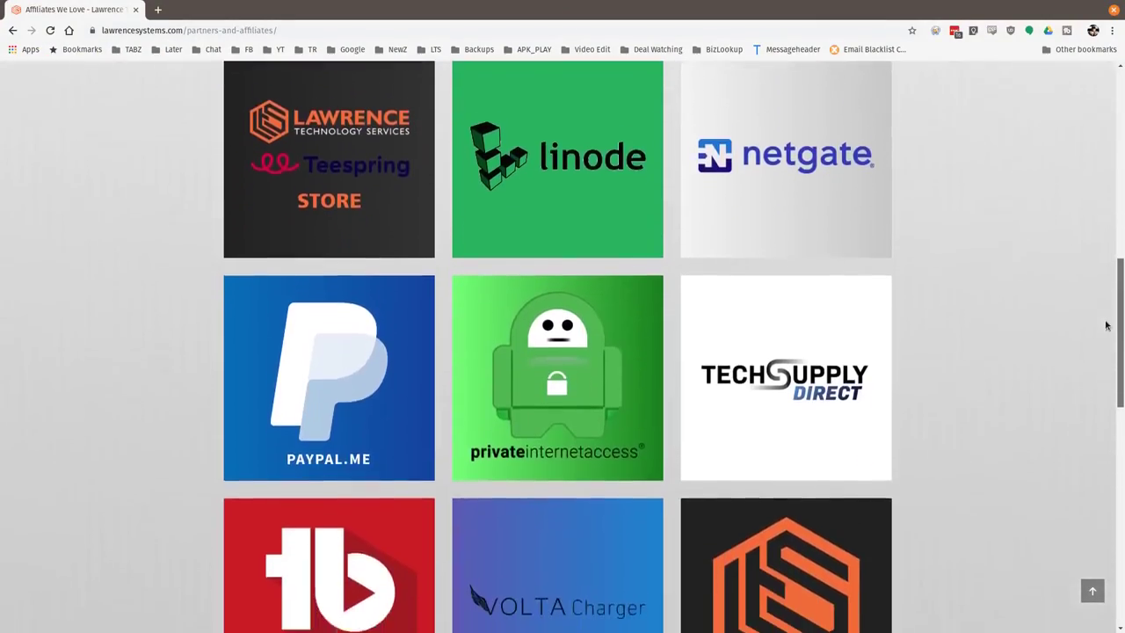
mouse_move(636, 326)
mouse_move(759, 328)
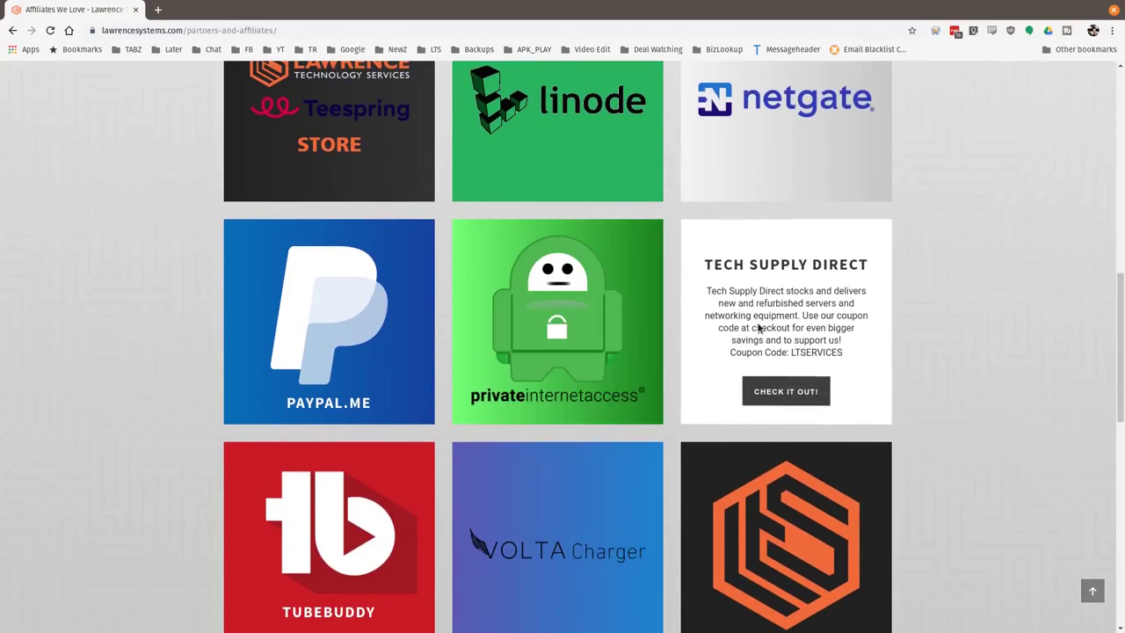